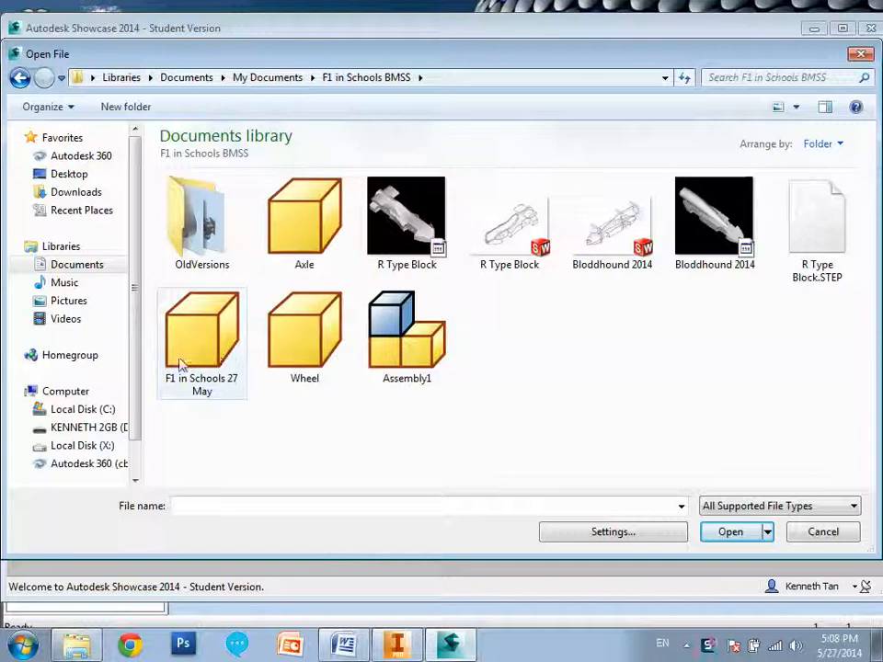
Open the part file F1 in Schools 27 May from the F1 in Schools BMSS folder.
{"action": "double_click", "coordinate": [210, 352]}
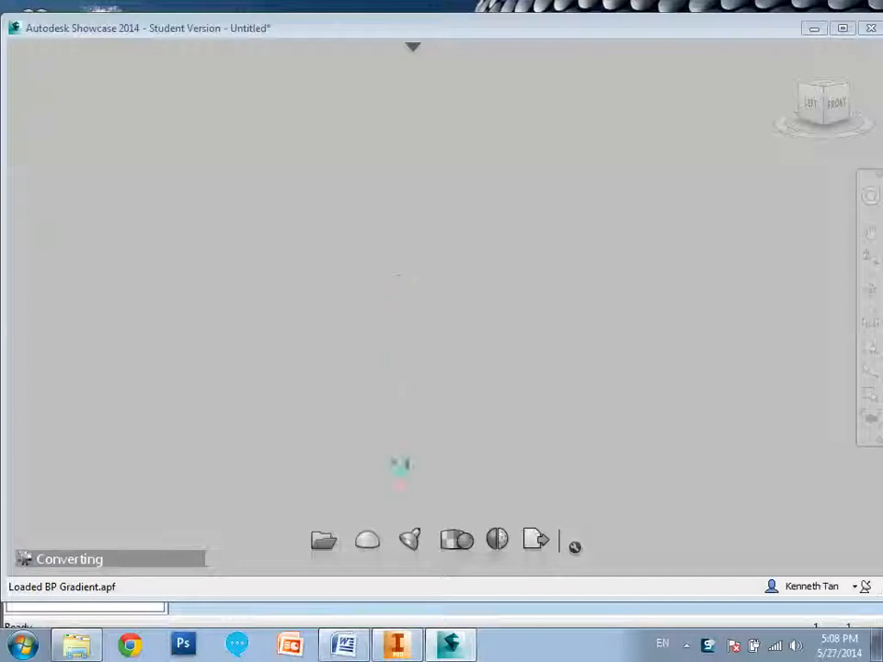
Switch to Autodesk Inventor and turn on all shadows and ground reflections for the F1 car body.
{"action": "left_click", "coordinate": [397, 644]}
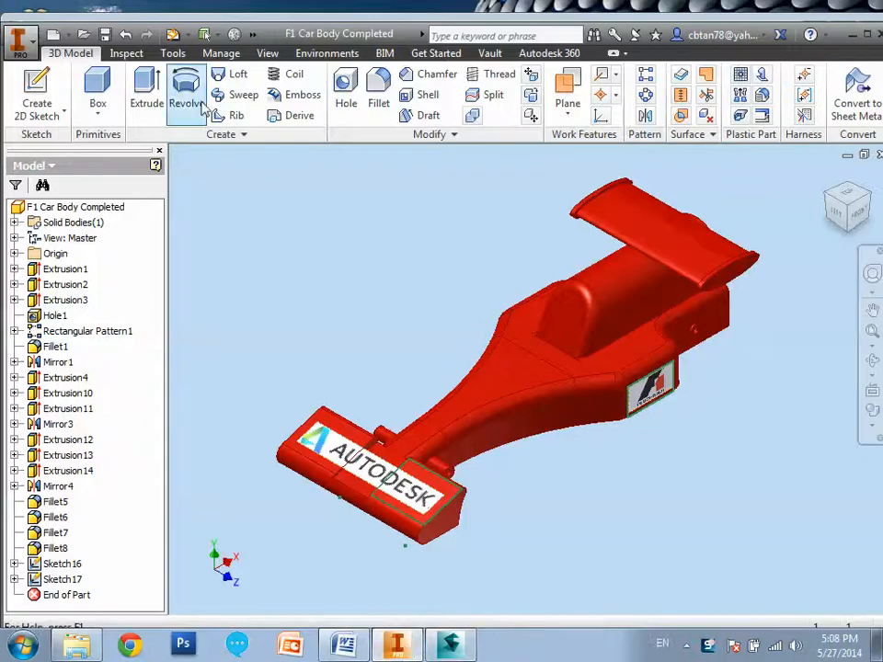
{"action": "left_click", "coordinate": [267, 53]}
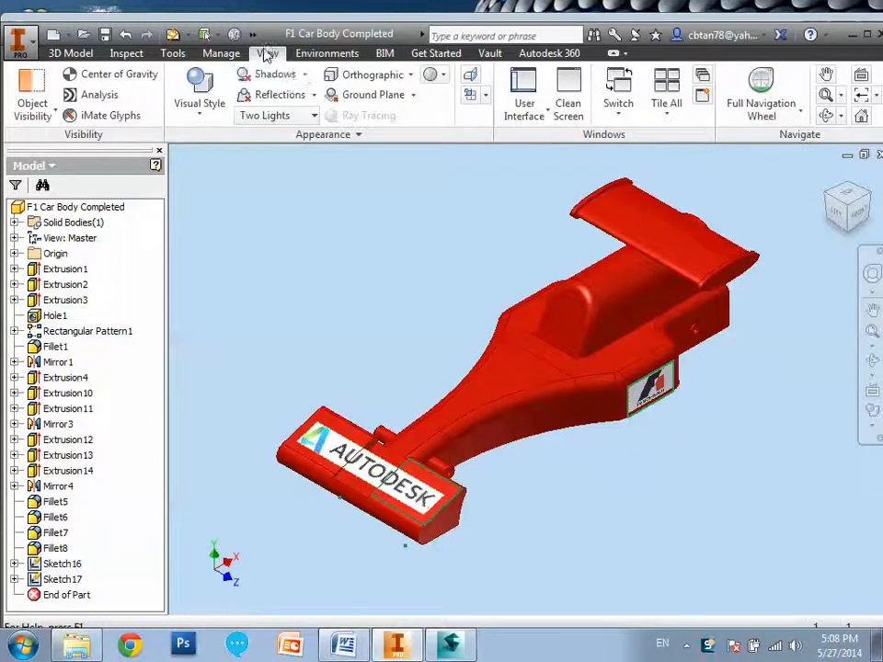
{"action": "left_click", "coordinate": [304, 77]}
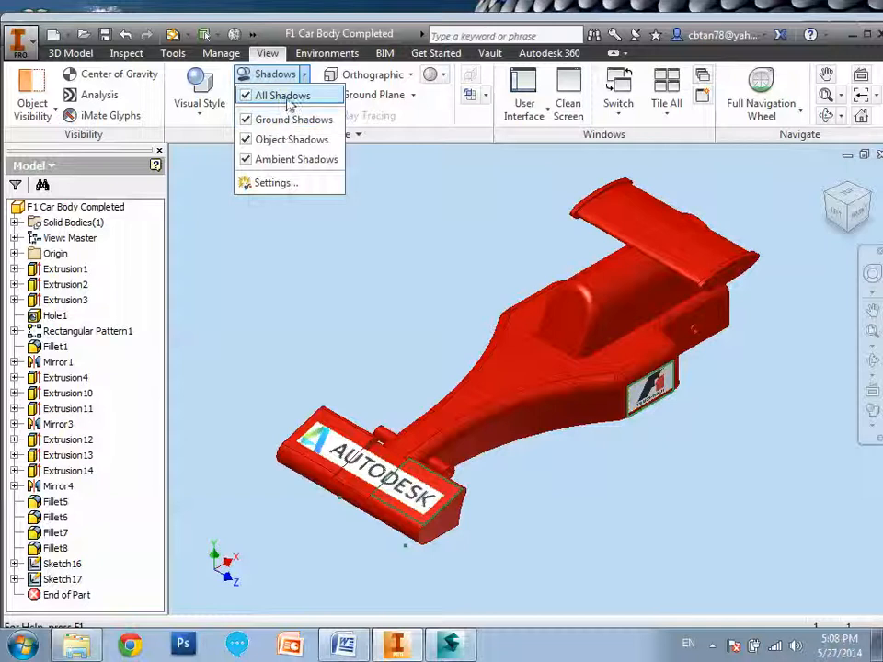
{"action": "left_click", "coordinate": [399, 186]}
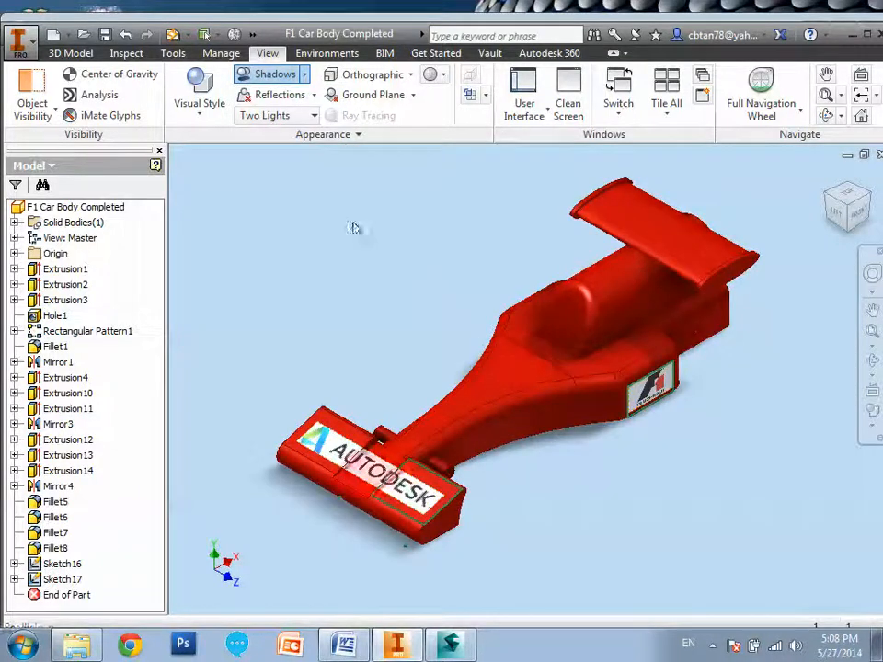
{"action": "left_click", "coordinate": [310, 95]}
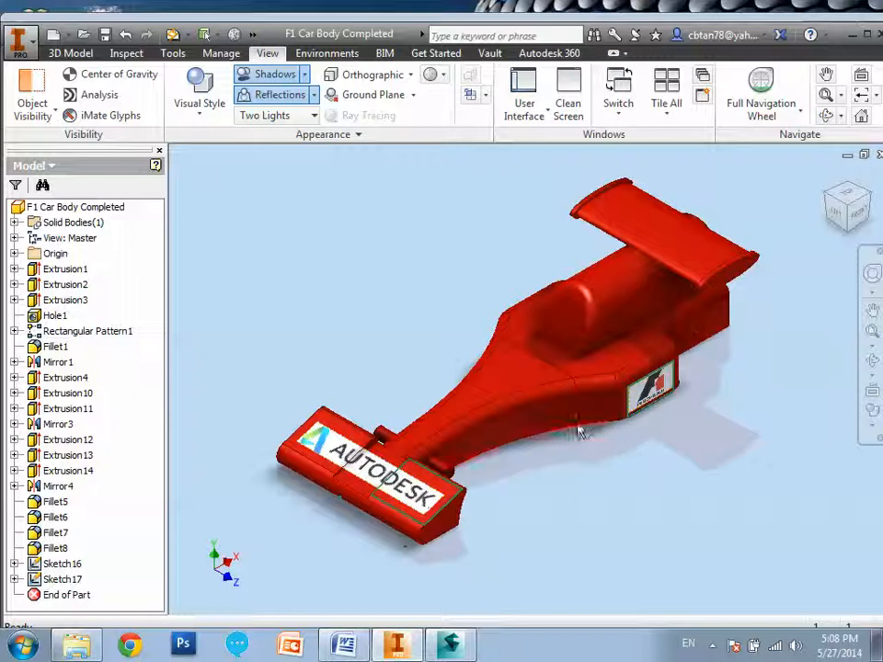
In the ground plane settings, set the reflection to 60% and slightly increase the blur.
{"action": "left_click", "coordinate": [314, 96]}
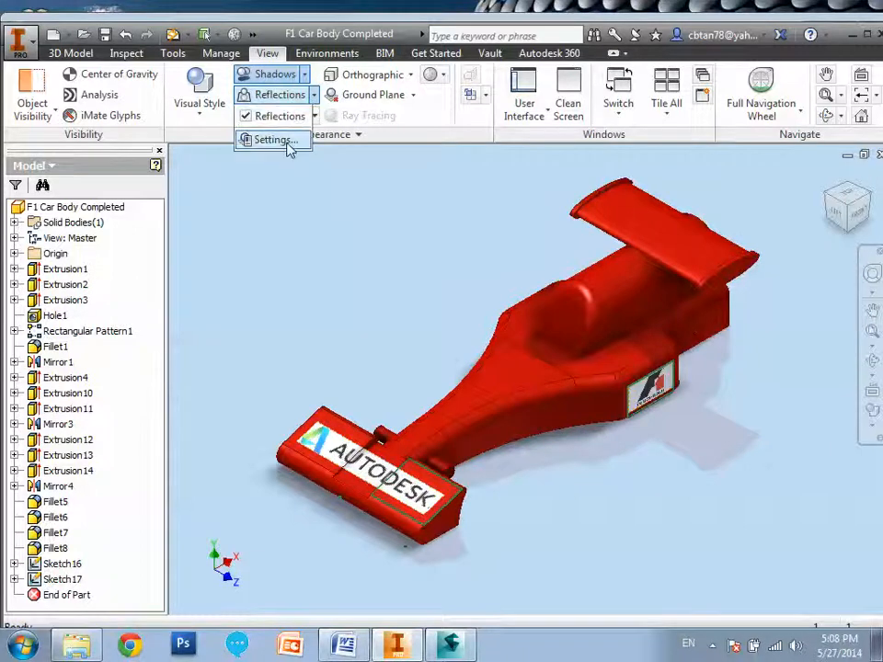
{"action": "left_click", "coordinate": [288, 141]}
{"action": "left_click_drag", "start_coordinate": [250, 125], "coordinate": [216, 84]}
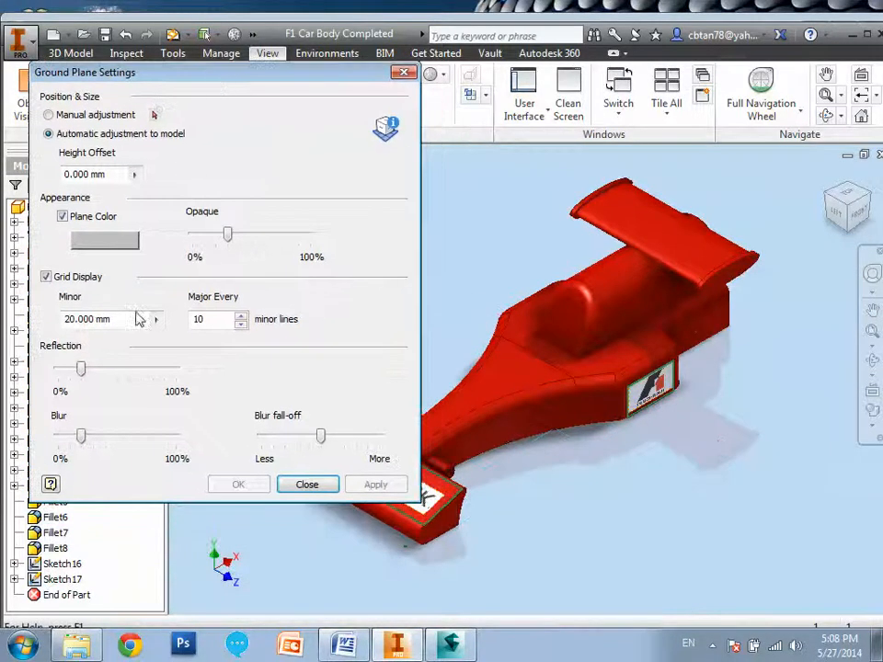
{"action": "left_click_drag", "start_coordinate": [81, 368], "coordinate": [131, 373]}
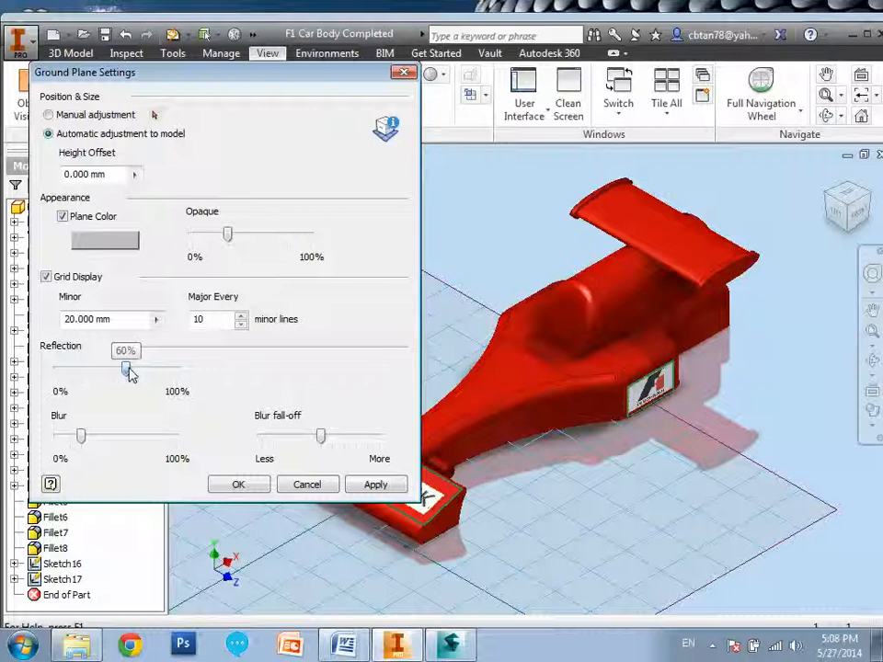
{"action": "left_click_drag", "start_coordinate": [81, 437], "coordinate": [97, 437]}
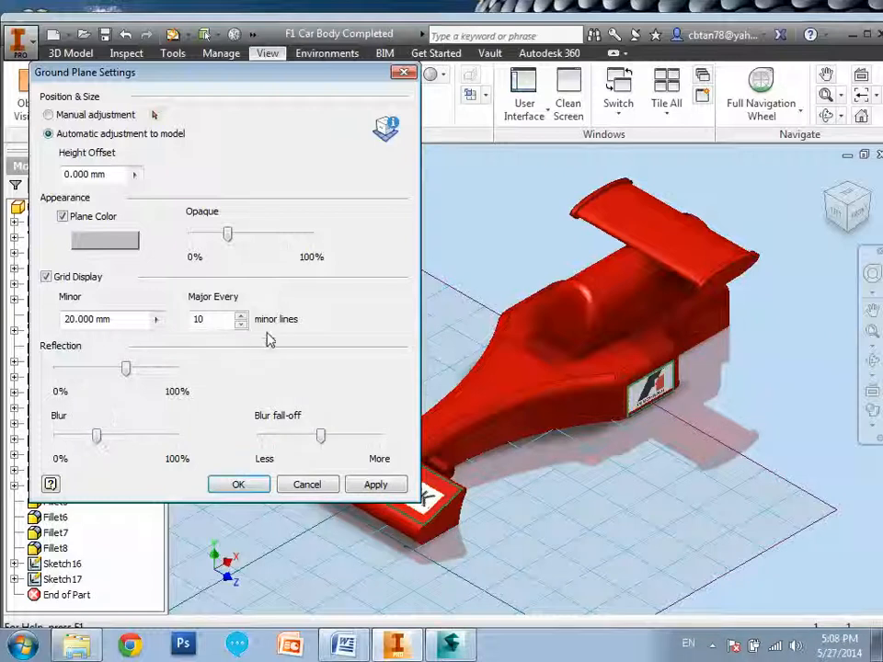
Set the ground plane's height offset to 10 mm, apply it and close the settings.
{"action": "left_click", "coordinate": [136, 174]}
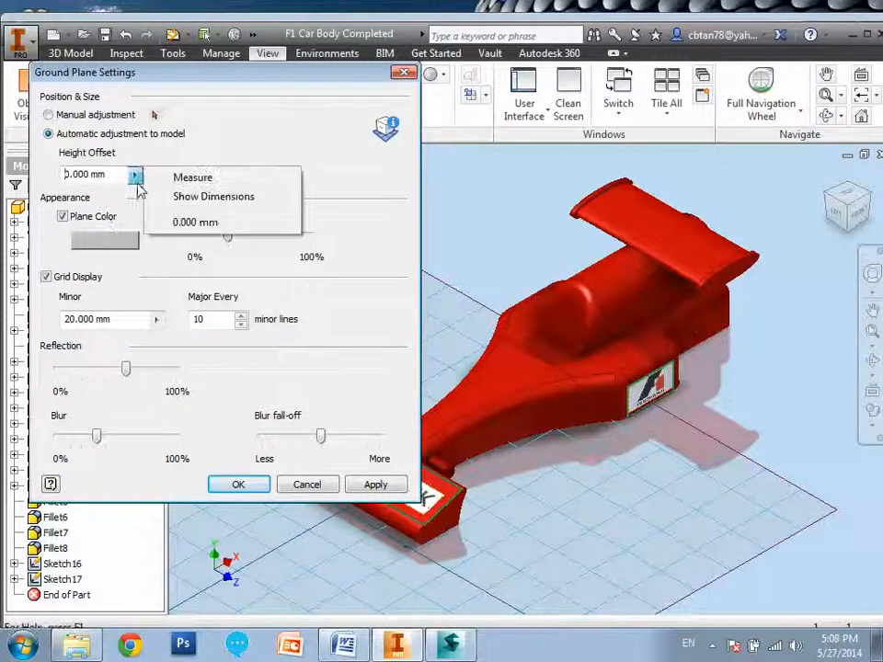
{"action": "left_click_drag", "start_coordinate": [111, 175], "coordinate": [44, 181]}
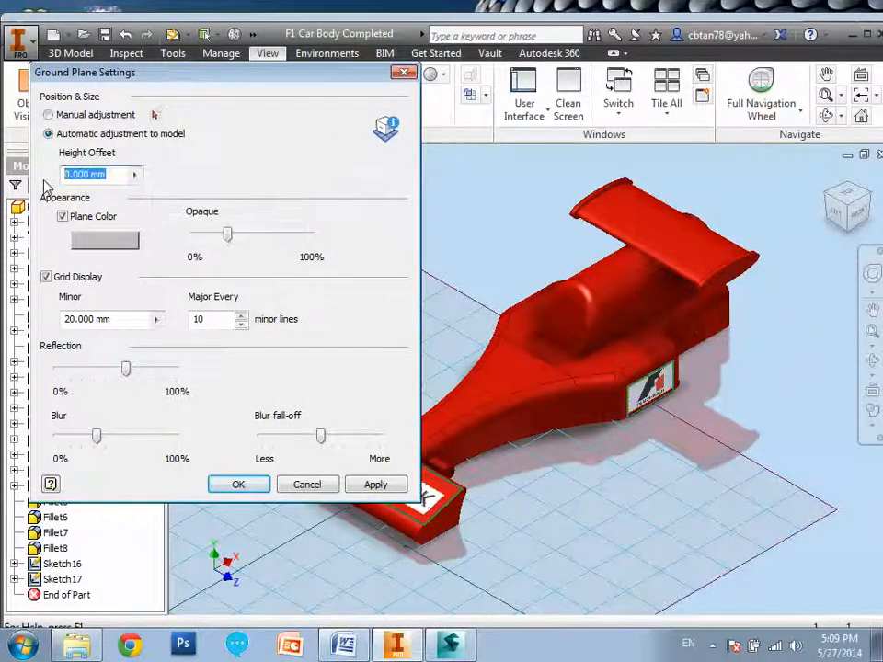
{"action": "type", "text": "4"}
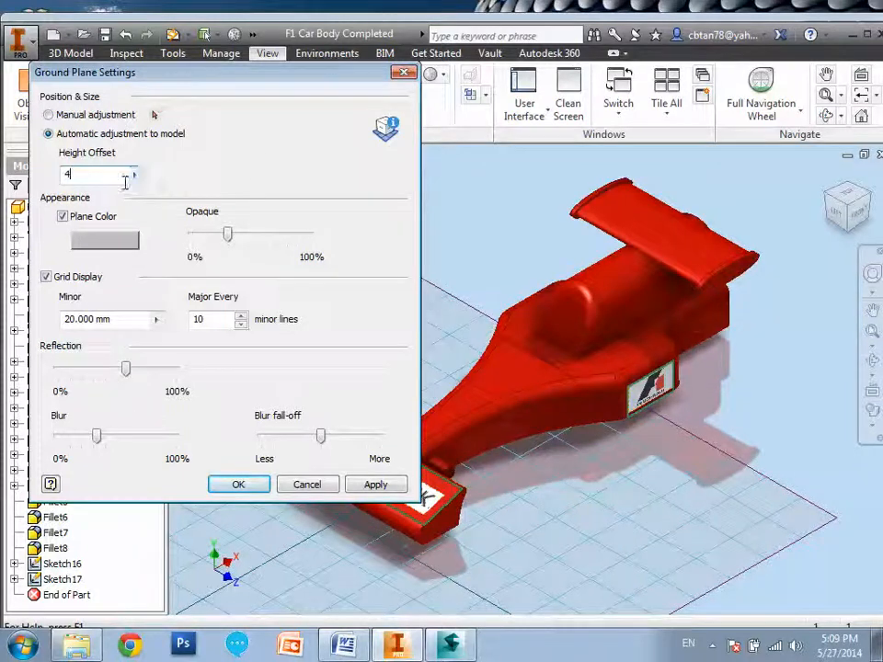
{"action": "type", "text": "10"}
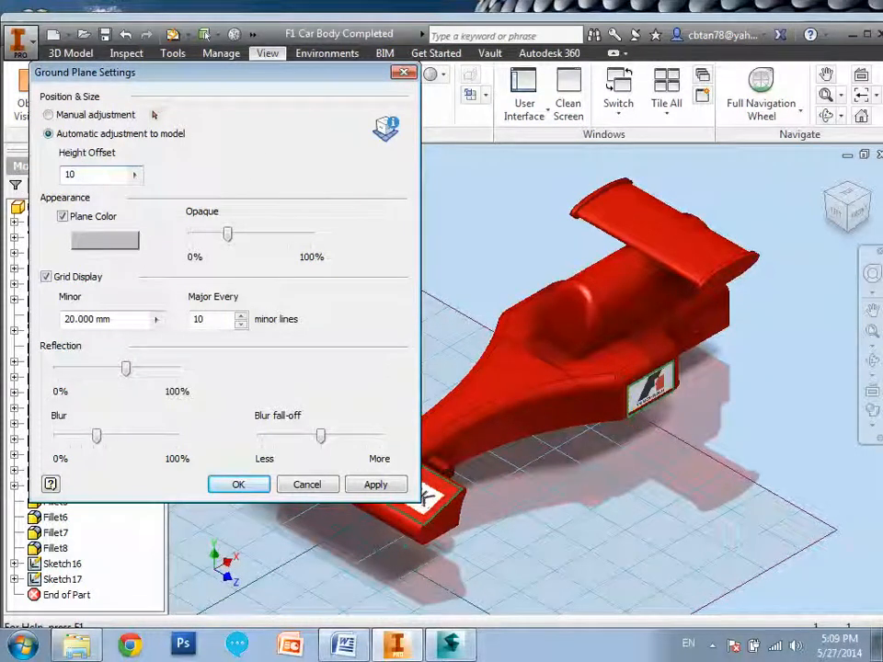
{"action": "left_click", "coordinate": [353, 491]}
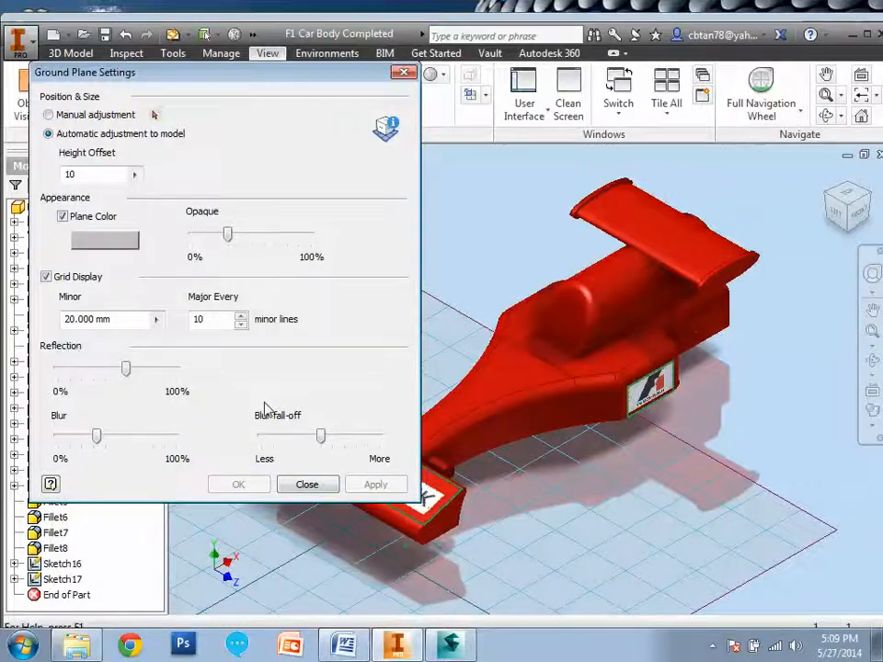
{"action": "left_click", "coordinate": [309, 485]}
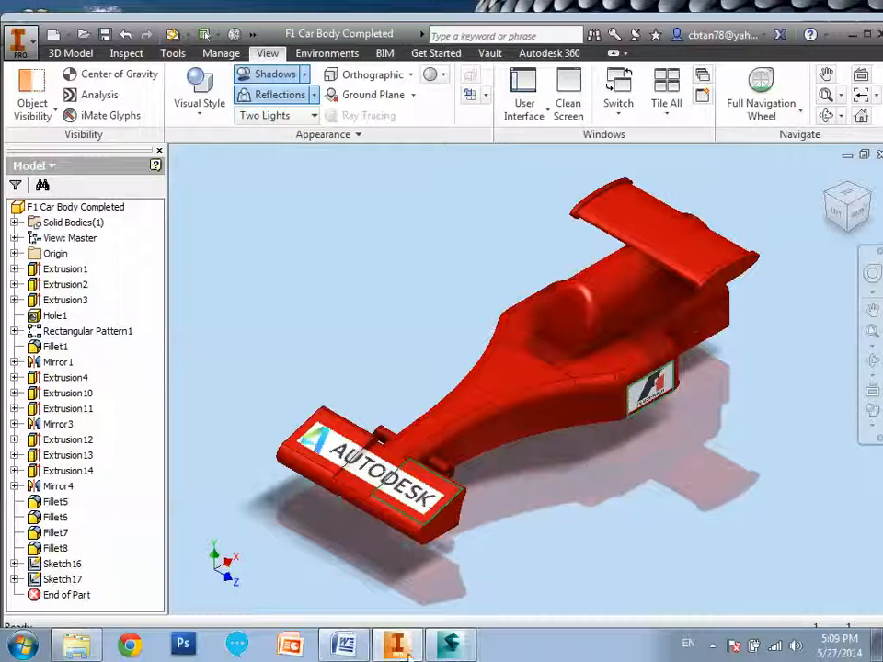
Switch to Autodesk Showcase and apply the Country Road lighting environment and background to the car scene.
{"action": "left_click", "coordinate": [450, 644]}
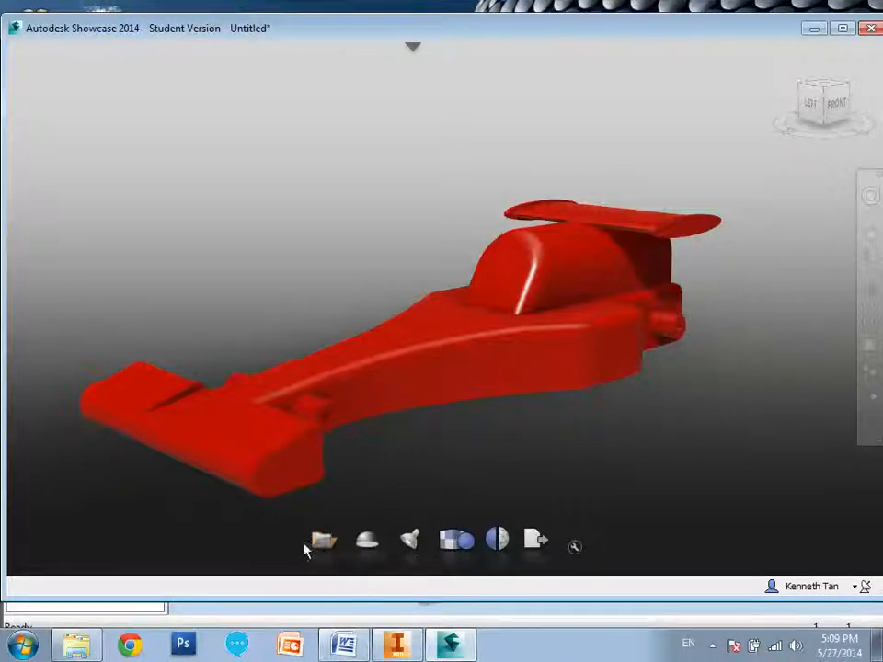
{"action": "left_click", "coordinate": [368, 541]}
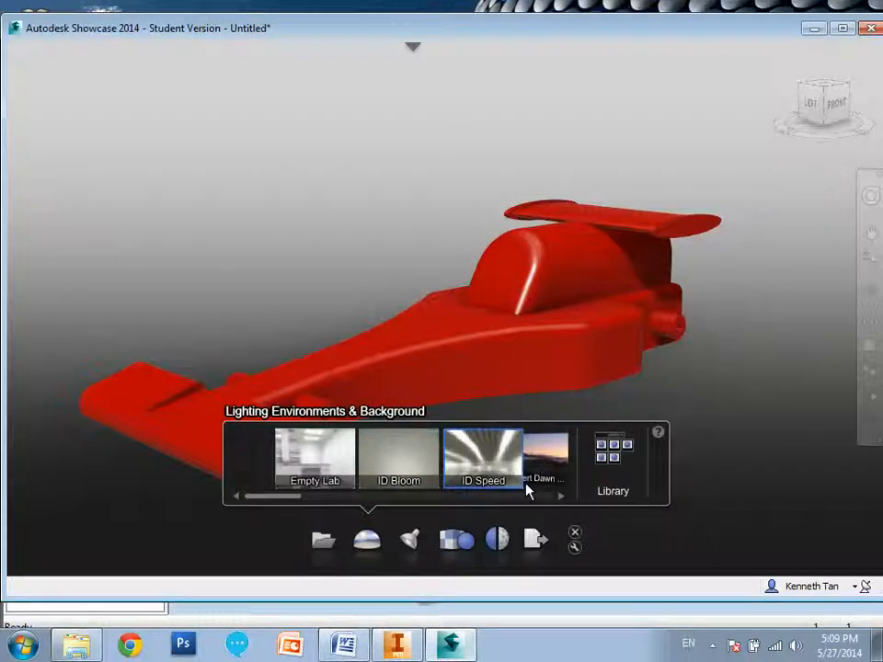
{"action": "left_click", "coordinate": [561, 497]}
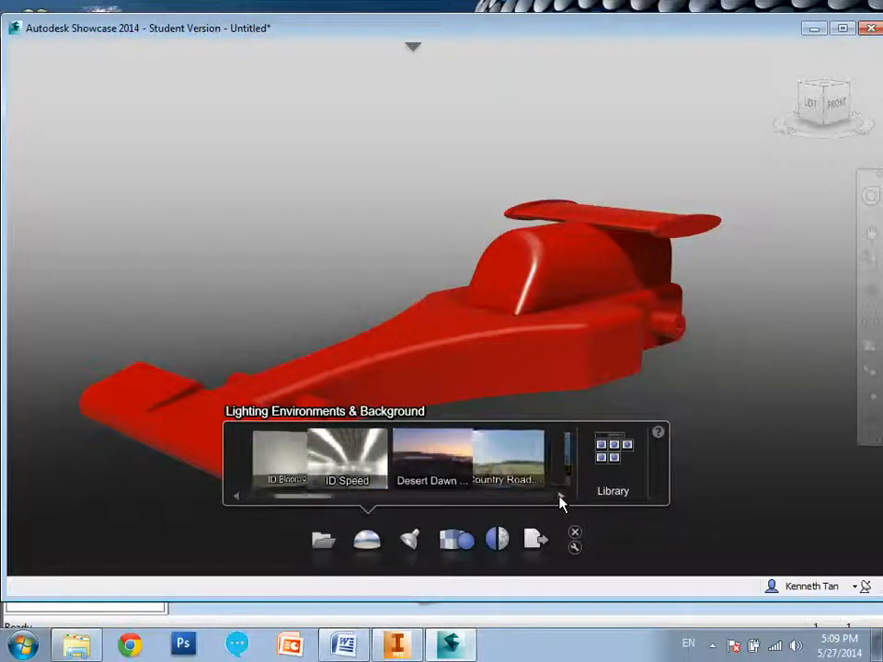
{"action": "left_click", "coordinate": [488, 460]}
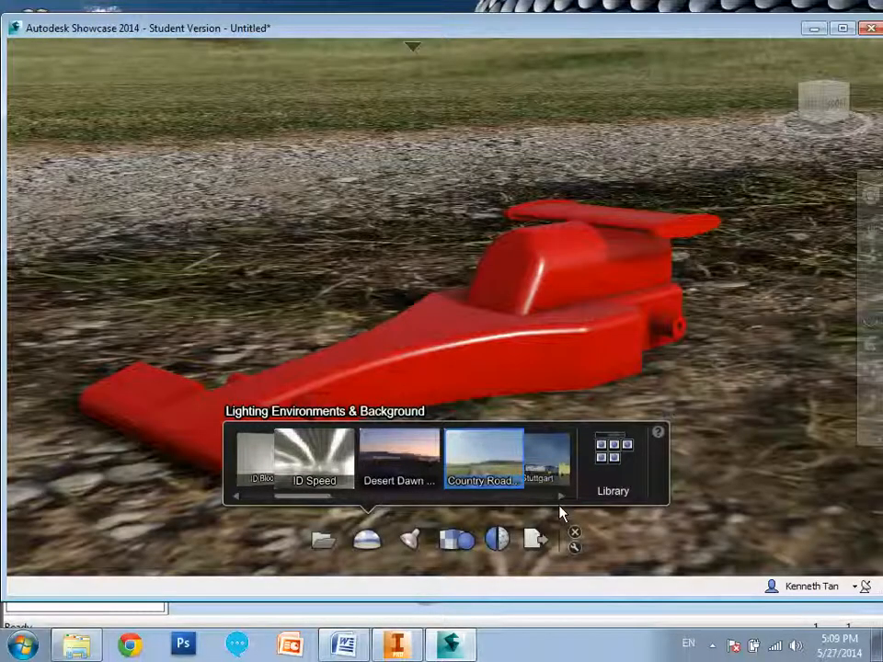
Reposition the environment light on the car and raise the scene brightness to its maximum.
{"action": "left_click", "coordinate": [412, 541]}
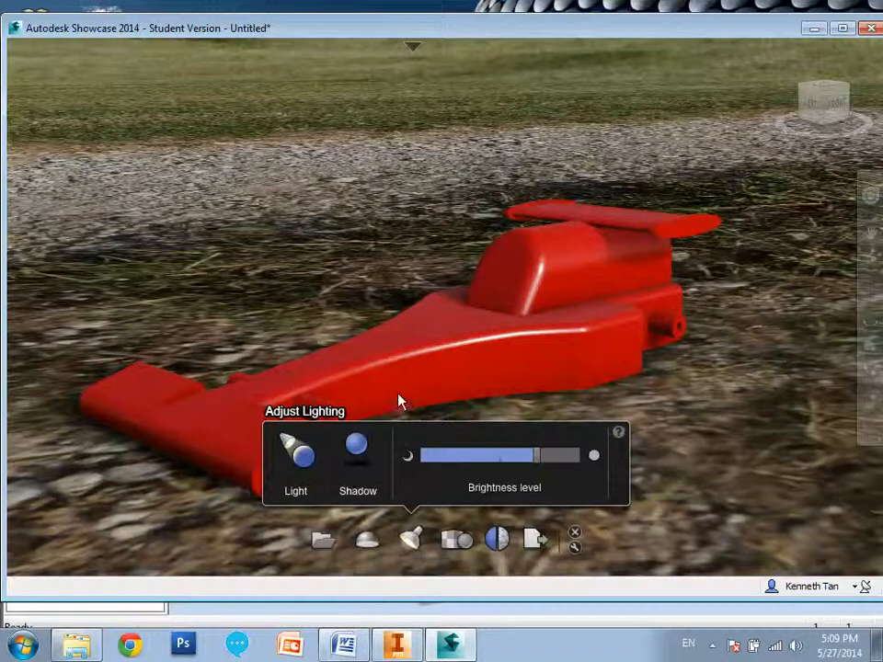
{"action": "left_click_drag", "start_coordinate": [543, 462], "coordinate": [558, 461]}
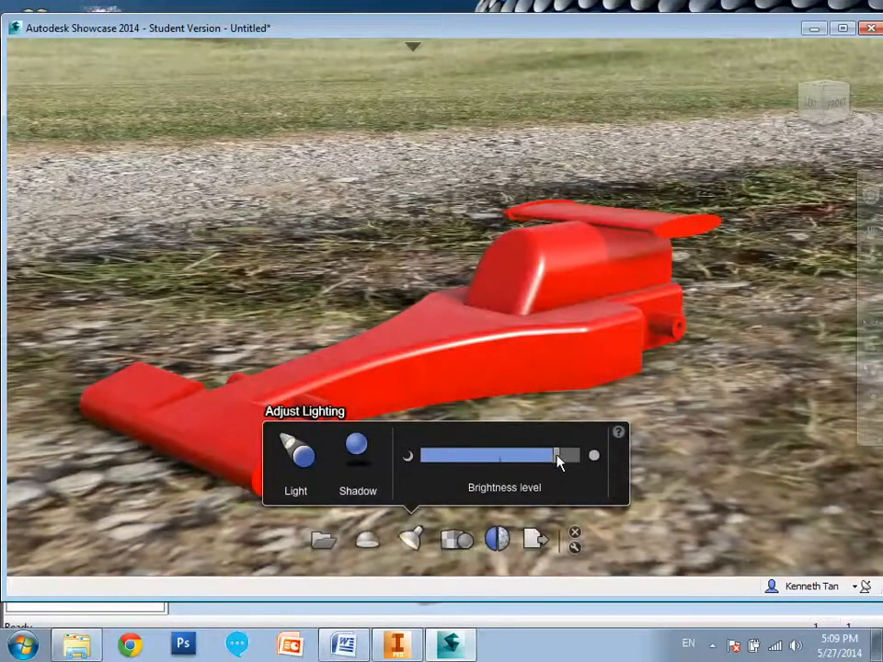
{"action": "left_click", "coordinate": [290, 450]}
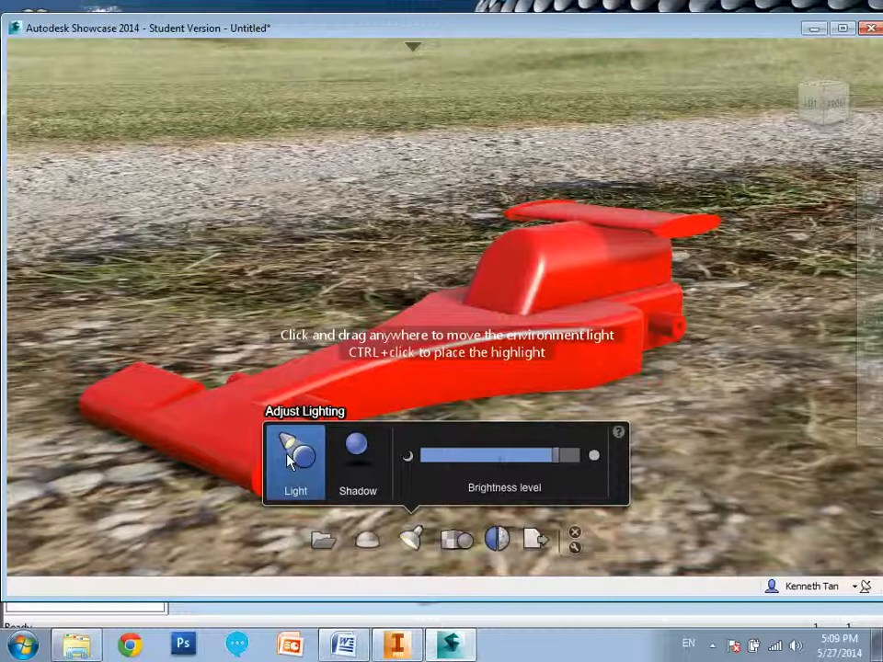
{"action": "left_click_drag", "start_coordinate": [191, 191], "coordinate": [317, 286]}
{"action": "left_click_drag", "start_coordinate": [413, 311], "coordinate": [426, 400]}
{"action": "mouse_move", "coordinate": [157, 235]}
{"action": "left_mouse_down"}
{"action": "mouse_move", "coordinate": [127, 210]}
{"action": "mouse_move", "coordinate": [133, 181]}
{"action": "mouse_move", "coordinate": [178, 150]}
{"action": "mouse_move", "coordinate": [383, 177]}
{"action": "left_mouse_up"}
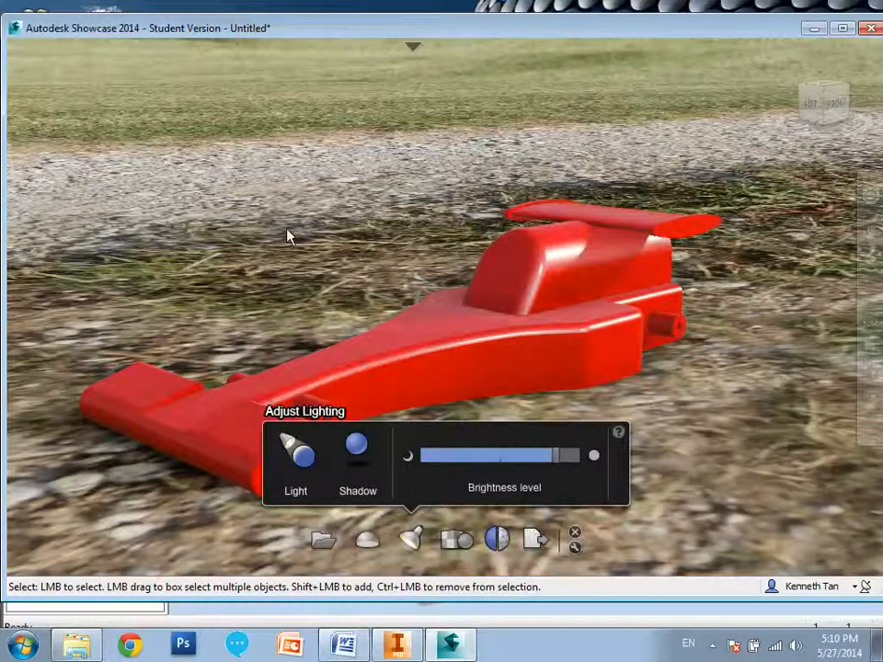
{"action": "left_click_drag", "start_coordinate": [564, 455], "coordinate": [588, 457]}
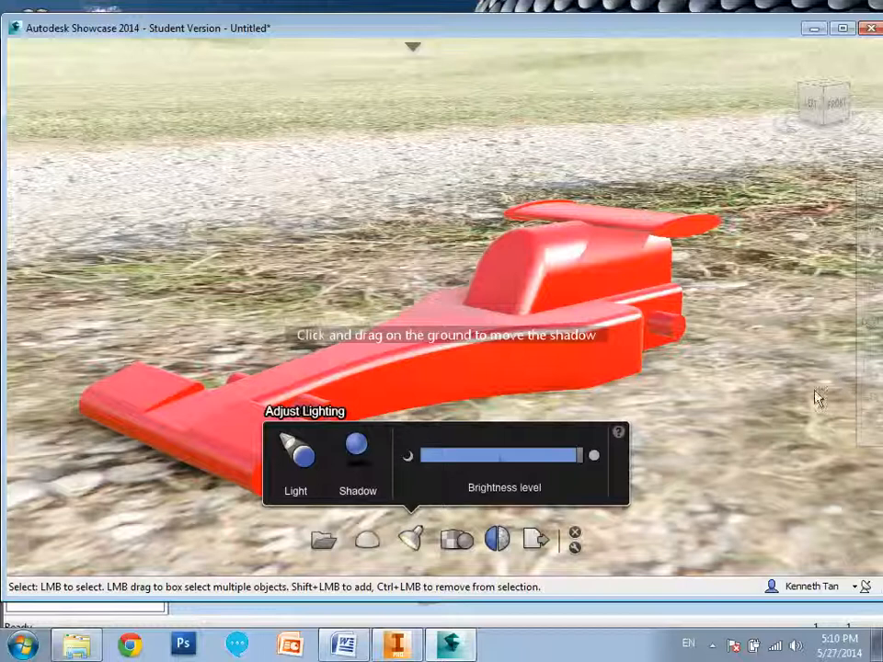
{"action": "left_click", "coordinate": [451, 543]}
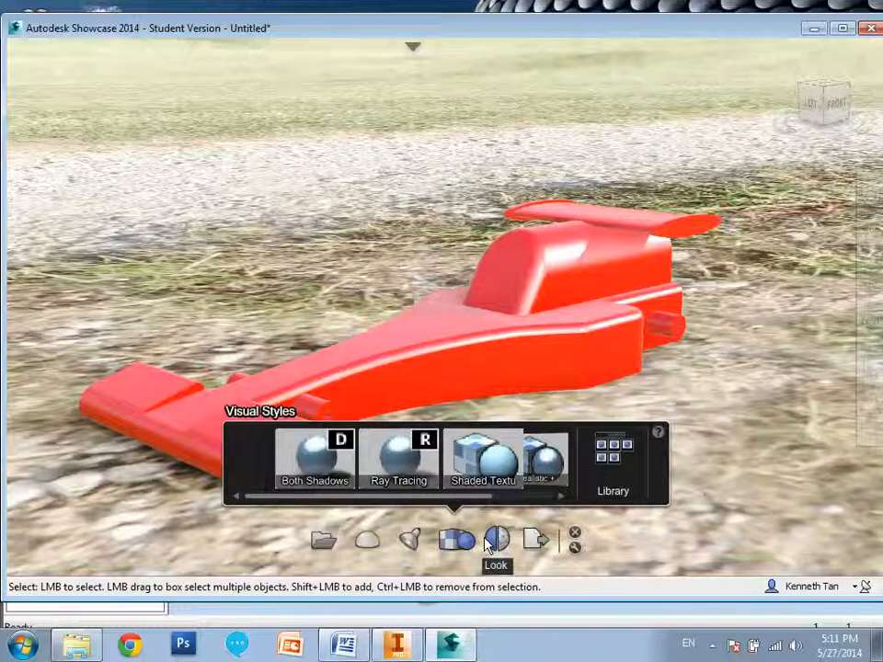
Set up an image publish of the current view with a size of 4000 by 3000 pixels.
{"action": "left_click", "coordinate": [536, 542]}
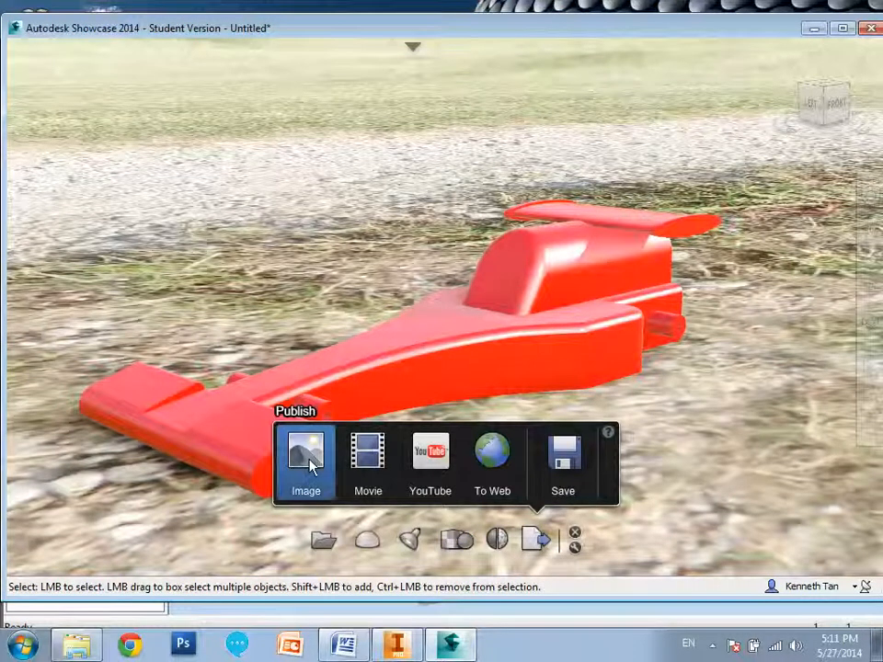
{"action": "left_click", "coordinate": [331, 450]}
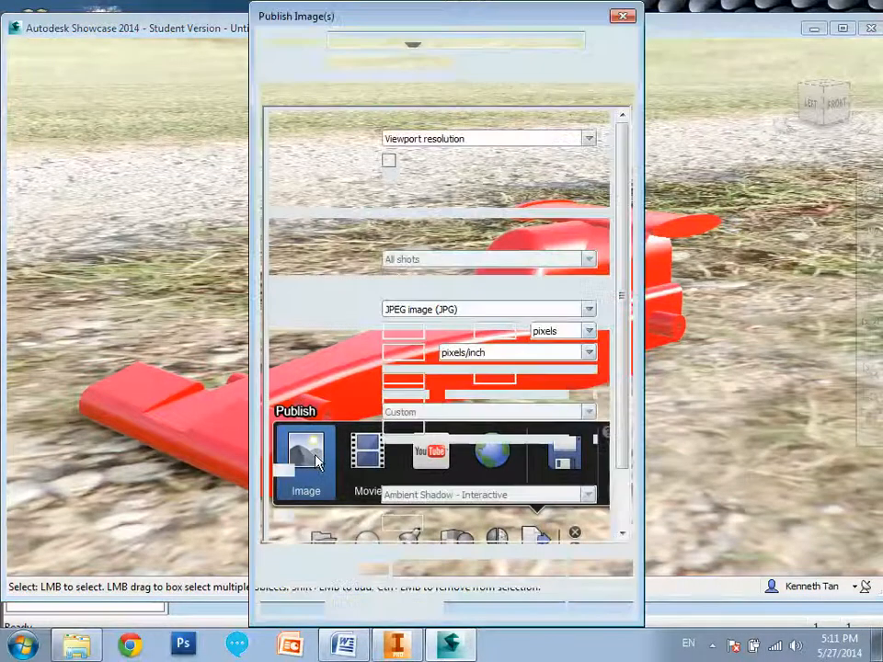
{"action": "left_click_drag", "start_coordinate": [498, 21], "coordinate": [465, 28]}
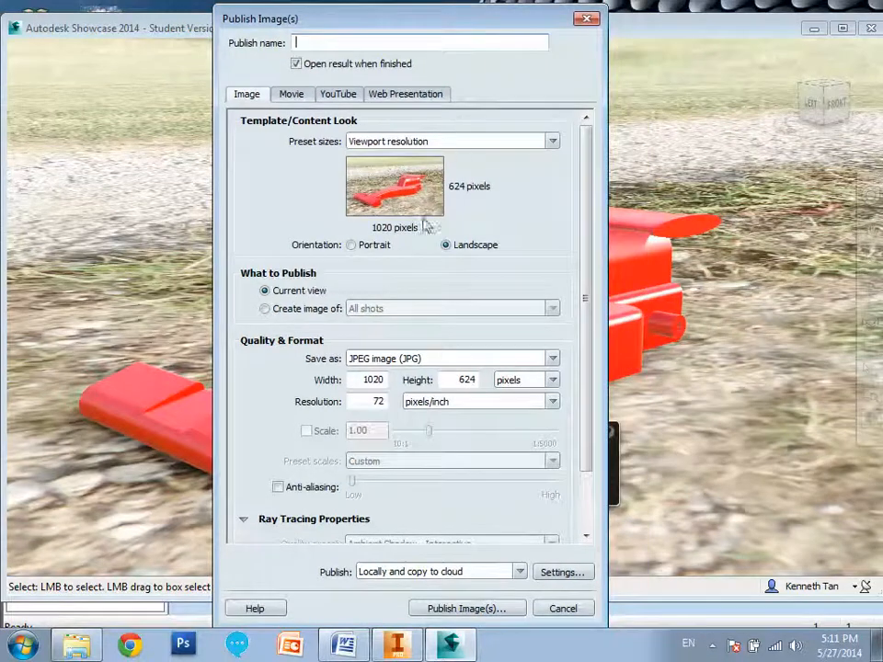
{"action": "left_click_drag", "start_coordinate": [358, 380], "coordinate": [413, 381]}
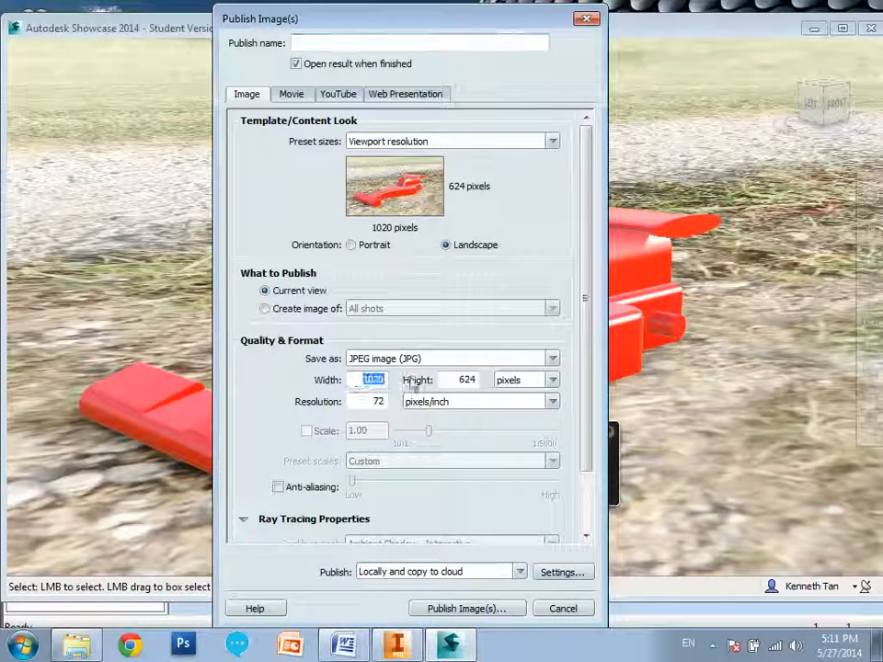
{"action": "type", "text": "4000"}
{"action": "key", "text": "Tab"}
{"action": "type", "text": "300"}
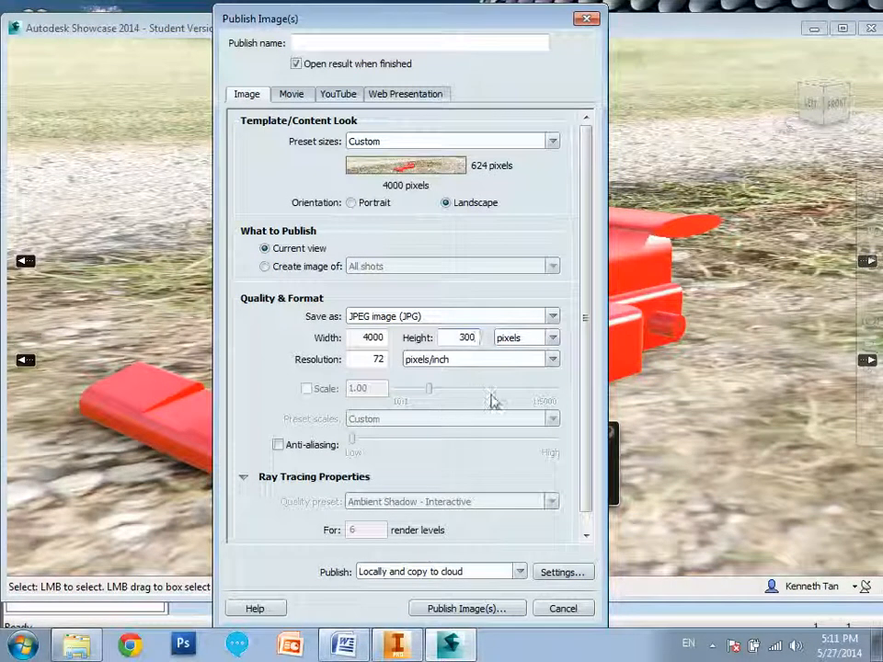
{"action": "type", "text": "0"}
{"action": "left_click", "coordinate": [476, 319]}
{"action": "left_click", "coordinate": [485, 326]}
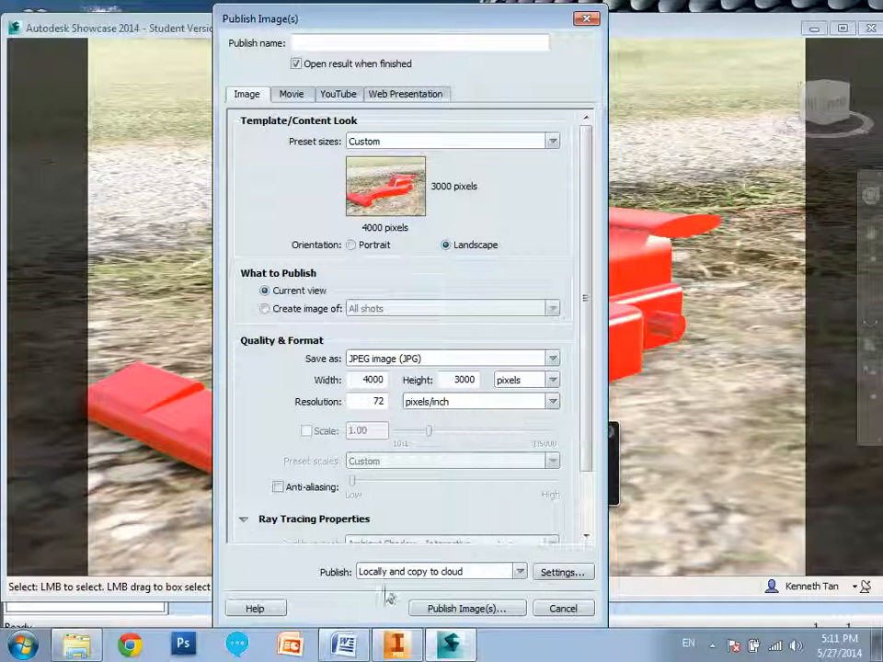
Publish the image as a JPEG named ES 27 May in My Documents.
{"action": "left_click", "coordinate": [466, 609]}
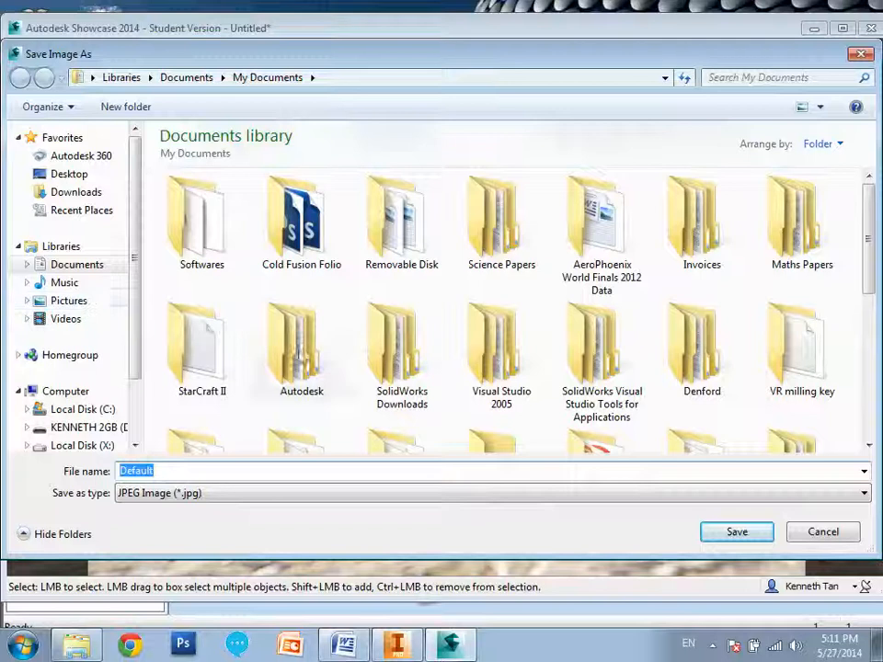
{"action": "type", "text": "ES 27"}
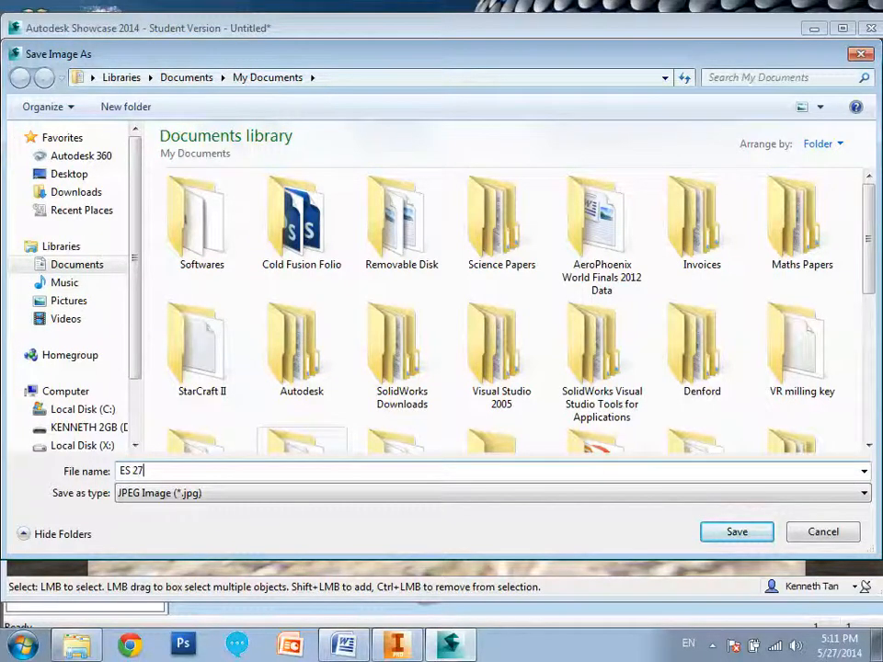
{"action": "type", "text": " May"}
{"action": "key", "text": "Return"}
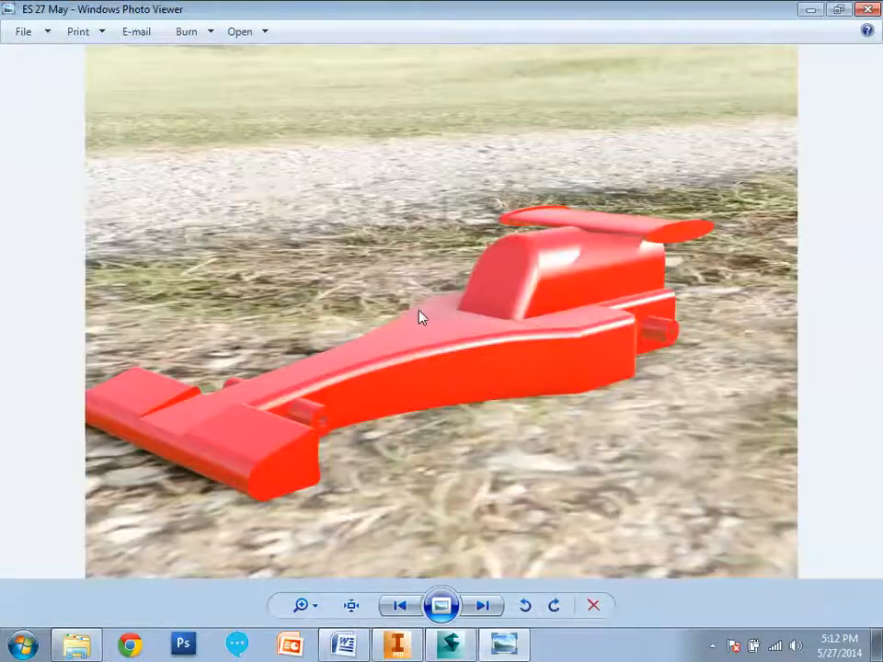
View the published car image at actual size and inspect the front wheel axle support and nose area.
{"action": "left_click", "coordinate": [351, 606]}
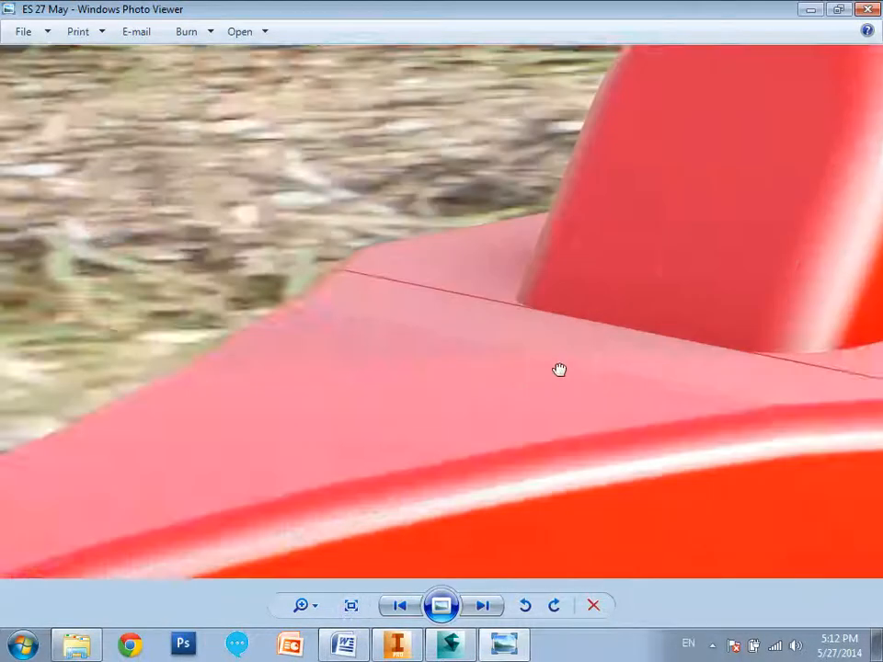
{"action": "left_click_drag", "start_coordinate": [558, 371], "coordinate": [233, 403]}
{"action": "left_click_drag", "start_coordinate": [545, 328], "coordinate": [345, 465]}
{"action": "left_click_drag", "start_coordinate": [580, 250], "coordinate": [397, 155]}
{"action": "left_click_drag", "start_coordinate": [542, 509], "coordinate": [534, 217]}
{"action": "left_click_drag", "start_coordinate": [443, 369], "coordinate": [627, 272]}
{"action": "left_click_drag", "start_coordinate": [407, 325], "coordinate": [696, 231]}
{"action": "left_click_drag", "start_coordinate": [442, 335], "coordinate": [718, 284]}
{"action": "left_click_drag", "start_coordinate": [371, 315], "coordinate": [595, 256]}
{"action": "left_click_drag", "start_coordinate": [326, 384], "coordinate": [348, 380]}
{"action": "scroll", "coordinate": [309, 399], "scroll_direction": "up", "scroll_amount": 3}
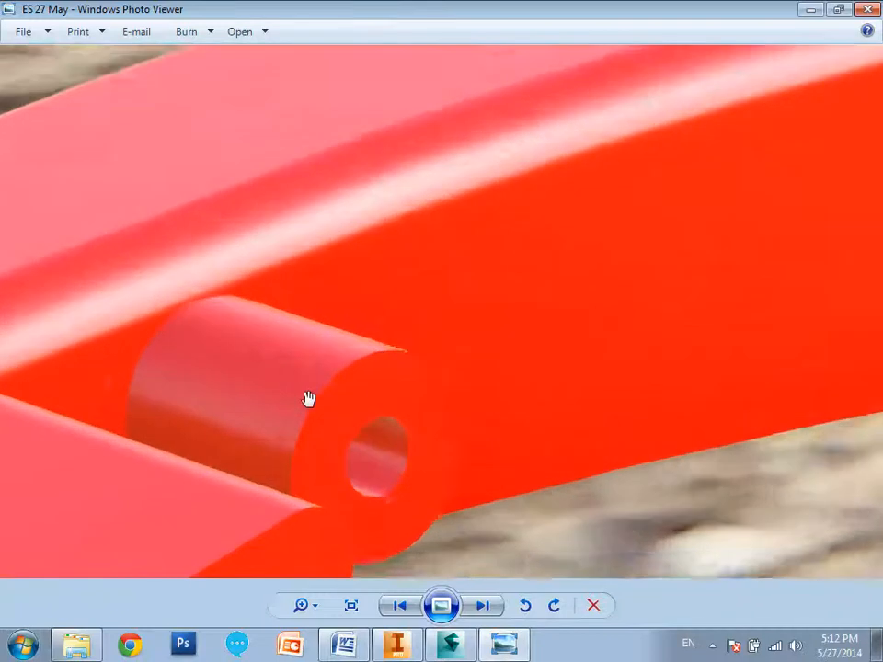
{"action": "scroll", "coordinate": [322, 388], "scroll_direction": "down", "scroll_amount": 3}
{"action": "scroll", "coordinate": [322, 388], "scroll_direction": "down", "scroll_amount": 2}
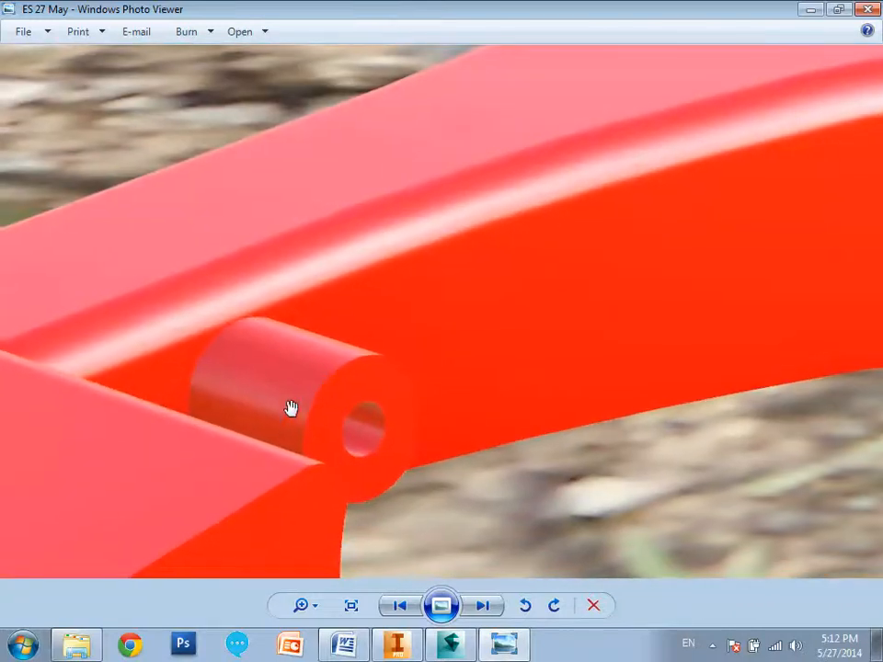
Inspect the published image from the car's front body up to the rear wing, and return to the full picture.
{"action": "left_click", "coordinate": [351, 607]}
{"action": "left_click", "coordinate": [350, 607]}
{"action": "left_click_drag", "start_coordinate": [207, 488], "coordinate": [470, 248]}
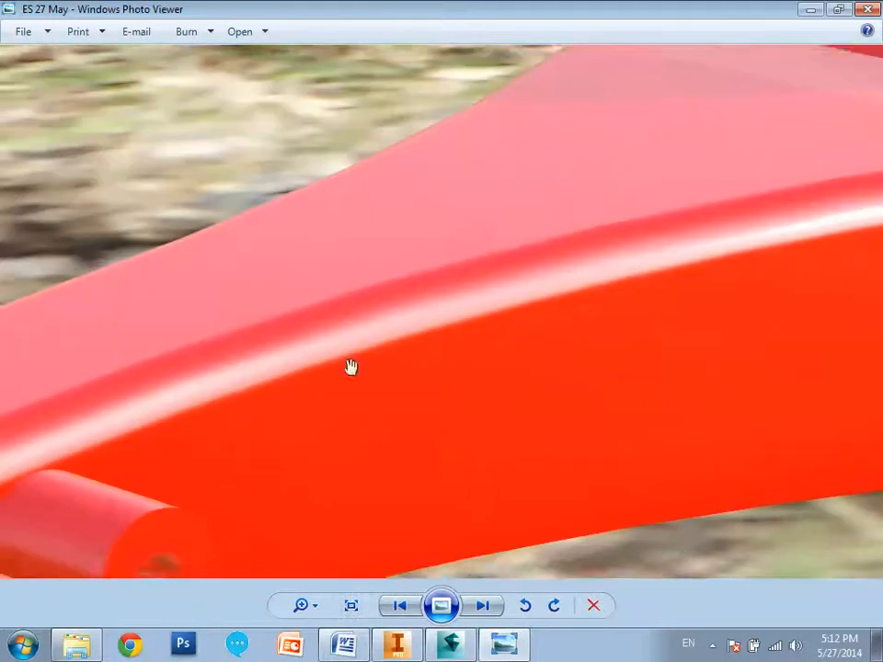
{"action": "left_click_drag", "start_coordinate": [231, 433], "coordinate": [512, 240]}
{"action": "left_click_drag", "start_coordinate": [239, 414], "coordinate": [550, 387]}
{"action": "left_click_drag", "start_coordinate": [193, 392], "coordinate": [561, 309]}
{"action": "left_click_drag", "start_coordinate": [487, 177], "coordinate": [95, 464]}
{"action": "left_click_drag", "start_coordinate": [593, 243], "coordinate": [345, 402]}
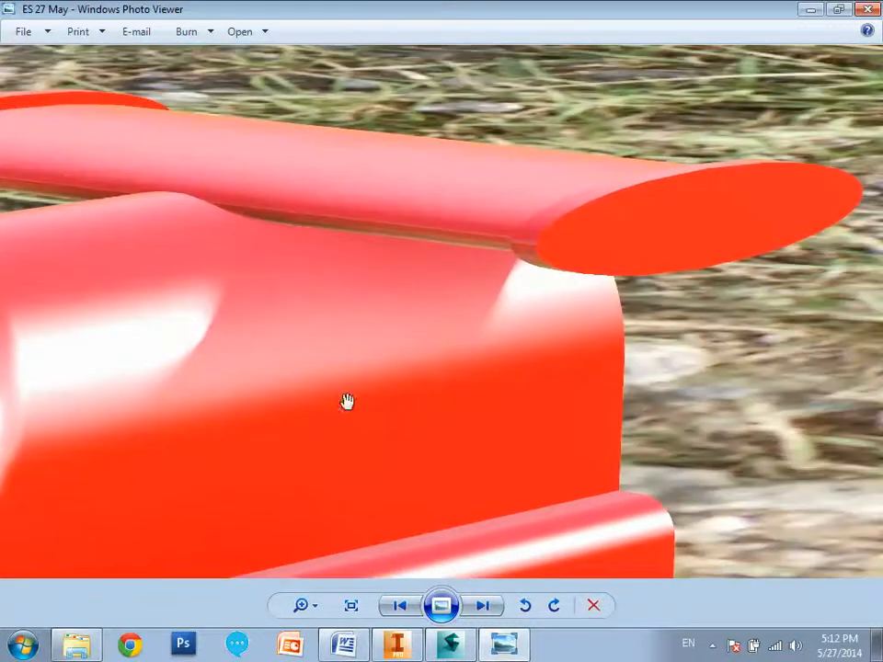
{"action": "left_click", "coordinate": [350, 606]}
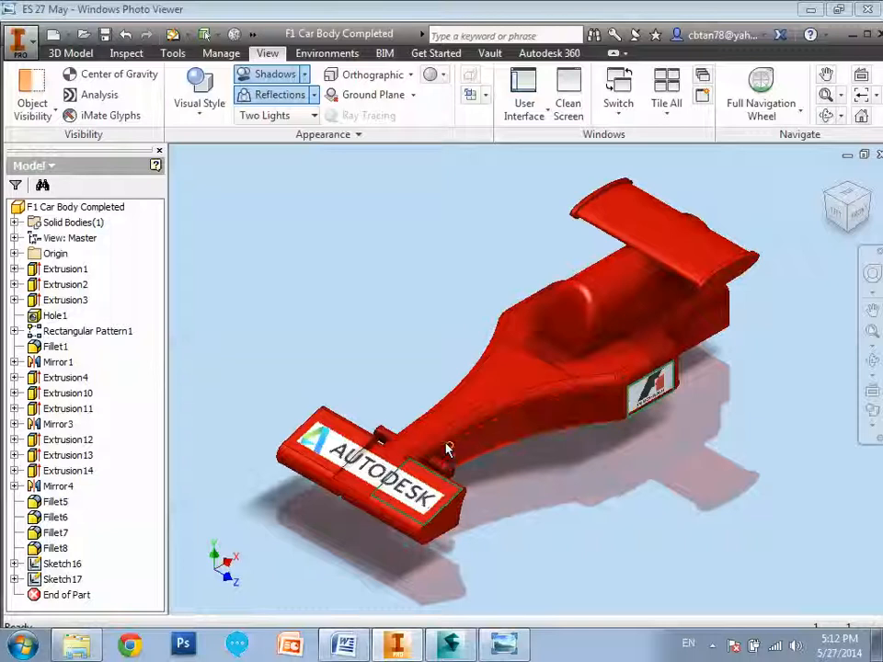
Close Autodesk Showcase and return to the F1 Car Body Completed model in a maximized Inventor window.
{"action": "mouse_move", "coordinate": [447, 448]}
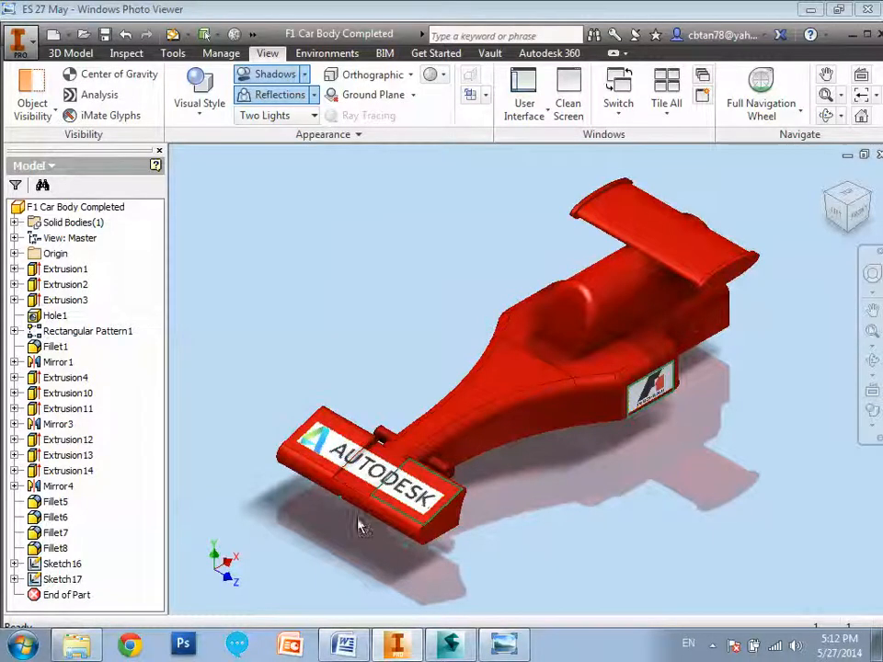
{"action": "left_click", "coordinate": [450, 644]}
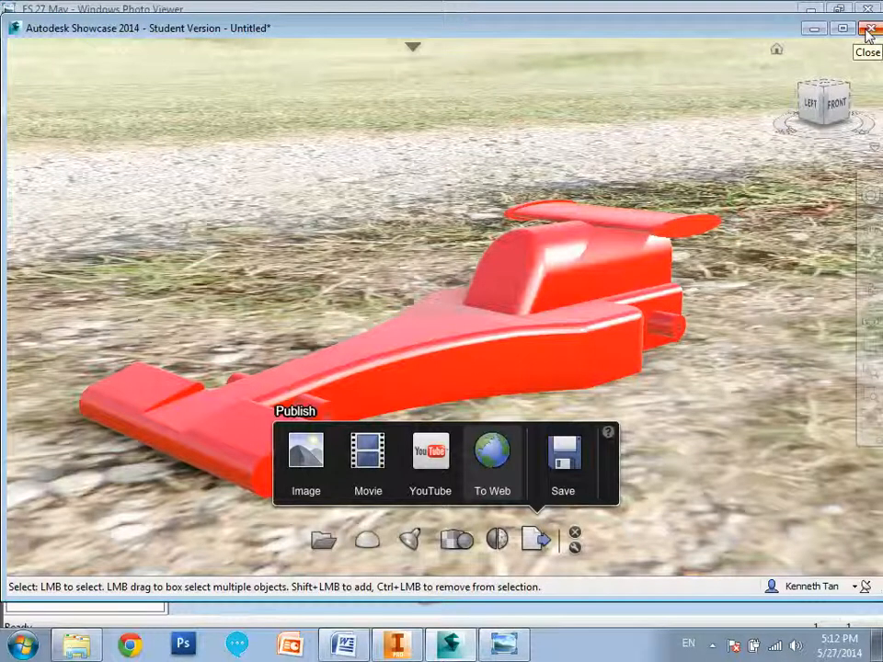
{"action": "left_click", "coordinate": [868, 31]}
{"action": "left_click", "coordinate": [444, 333]}
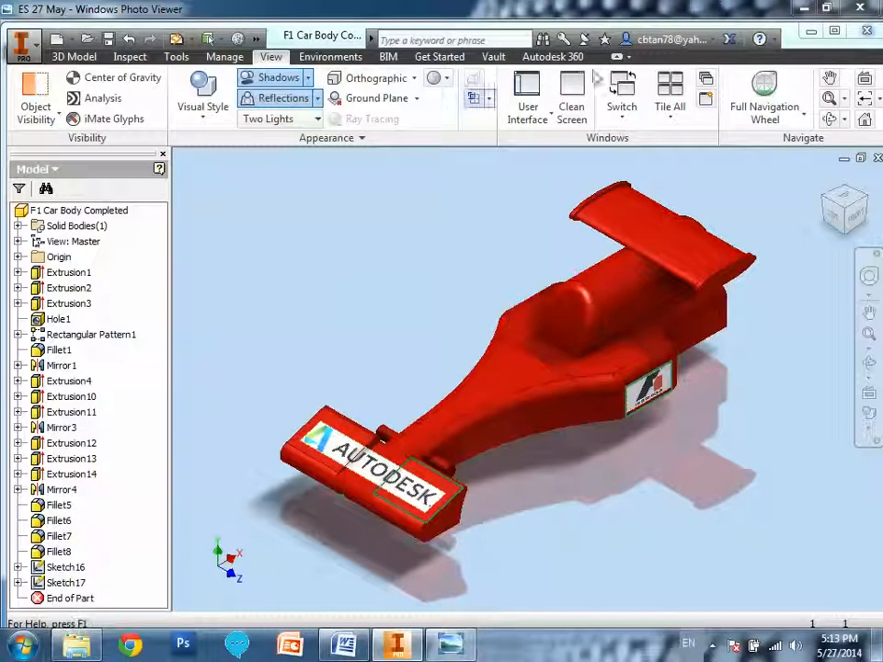
{"action": "left_click", "coordinate": [834, 33]}
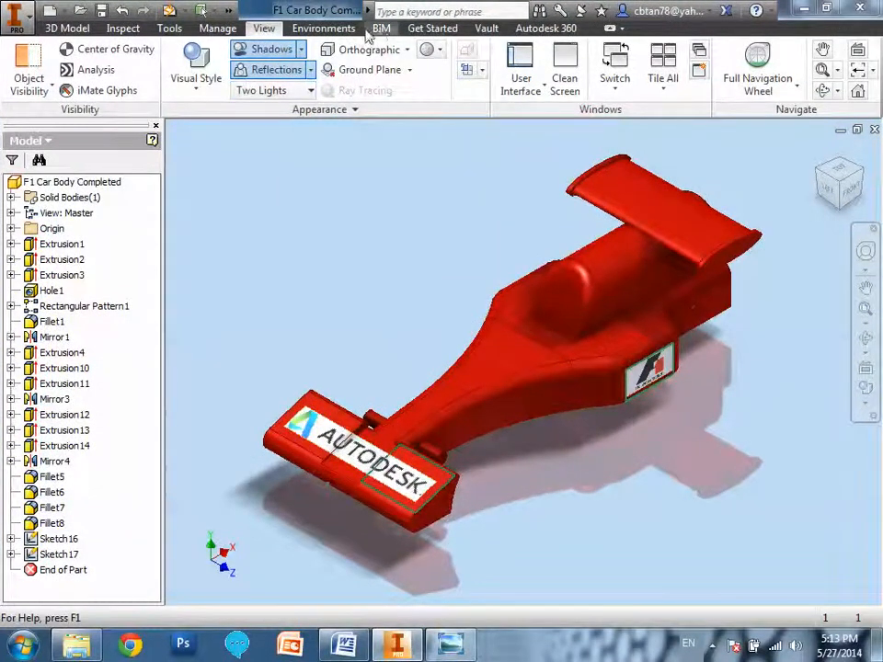
Start the Flow Design environment for the car body and set the simulation wind speed to 20 m/s.
{"action": "left_click", "coordinate": [324, 29]}
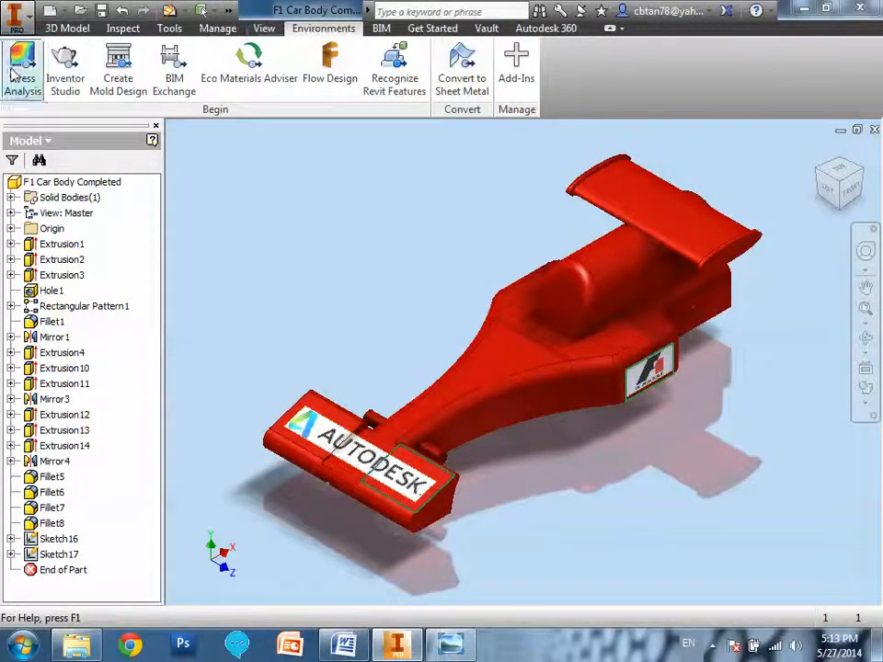
{"action": "left_click", "coordinate": [333, 75]}
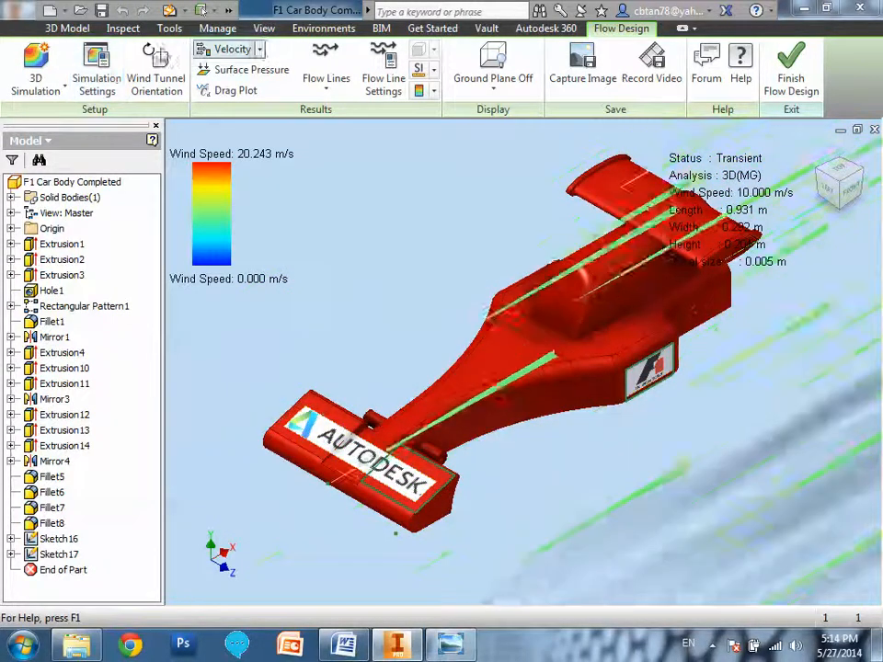
{"action": "left_click", "coordinate": [106, 92]}
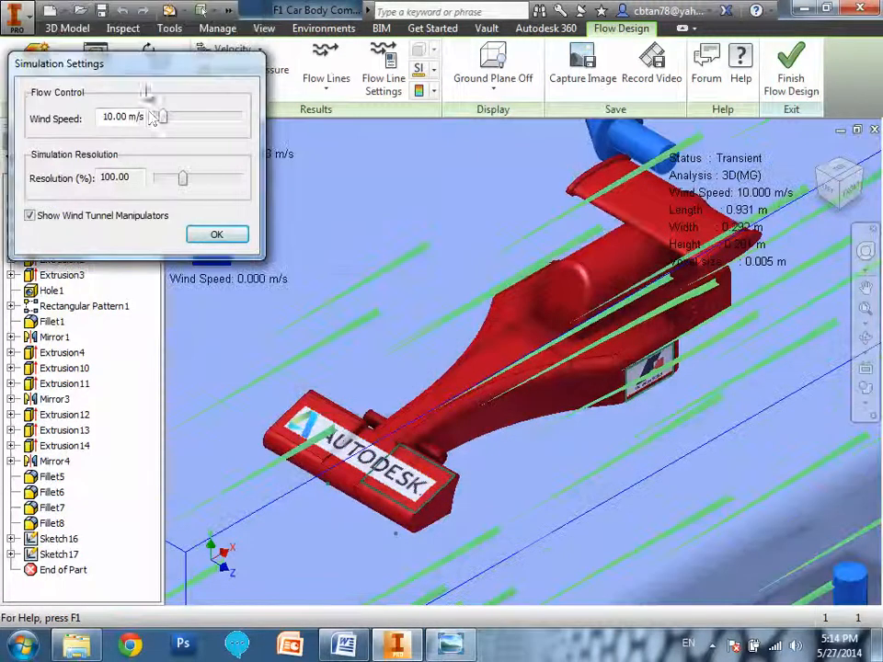
{"action": "left_click_drag", "start_coordinate": [144, 65], "coordinate": [148, 136]}
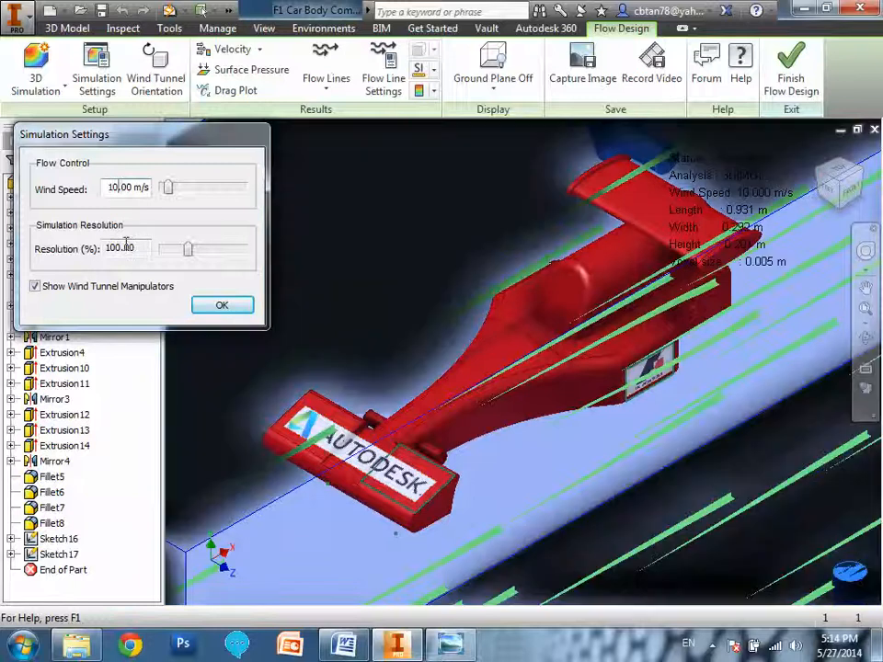
{"action": "key", "text": "BackSpace"}
{"action": "type", "text": "2"}
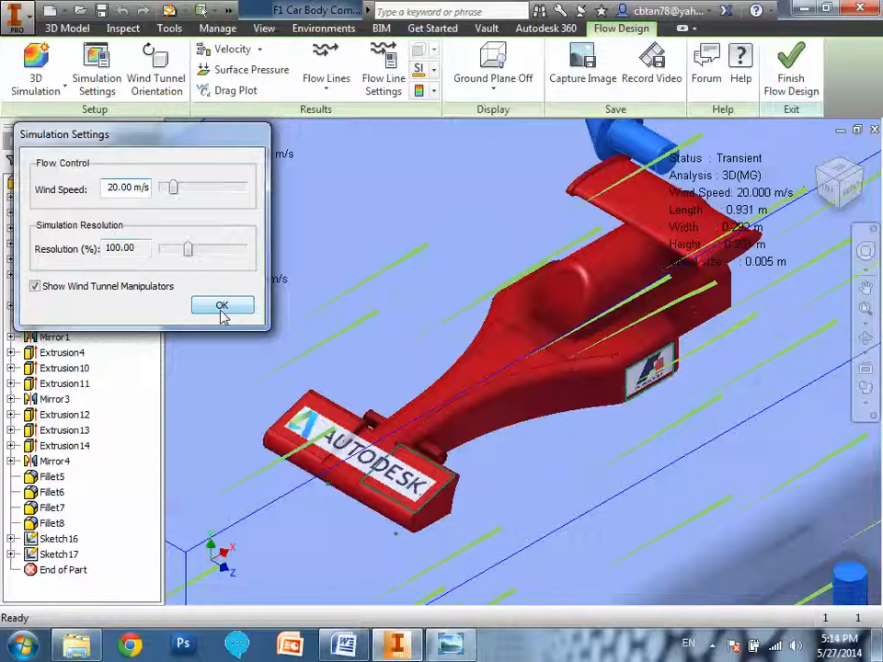
{"action": "left_click", "coordinate": [222, 309]}
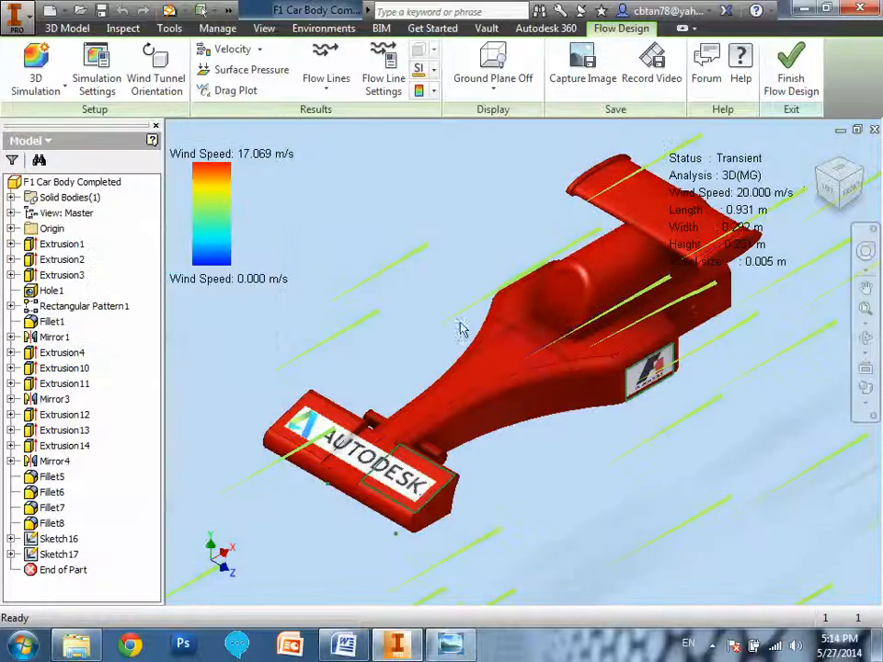
Try rotating the wind tunnel around the Y-axis to about 233 deg with its orientation handles in the top view.
{"action": "left_click", "coordinate": [169, 97]}
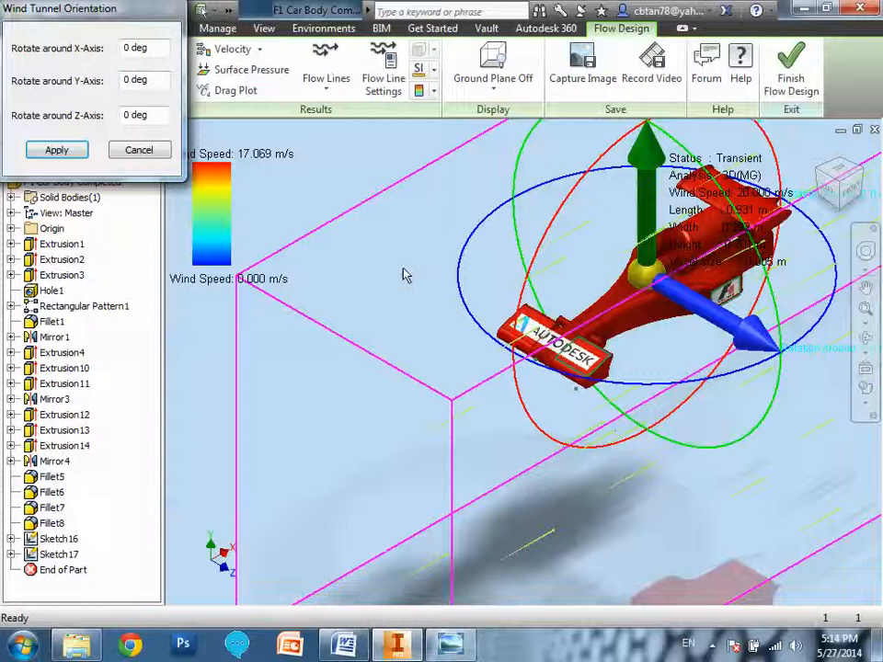
{"action": "mouse_move", "coordinate": [679, 408]}
{"action": "middle_mouse_down", "text": "shift"}
{"action": "mouse_move", "coordinate": [715, 383]}
{"action": "mouse_move", "coordinate": [717, 447]}
{"action": "mouse_move", "coordinate": [690, 402]}
{"action": "middle_mouse_up", "text": "shift"}
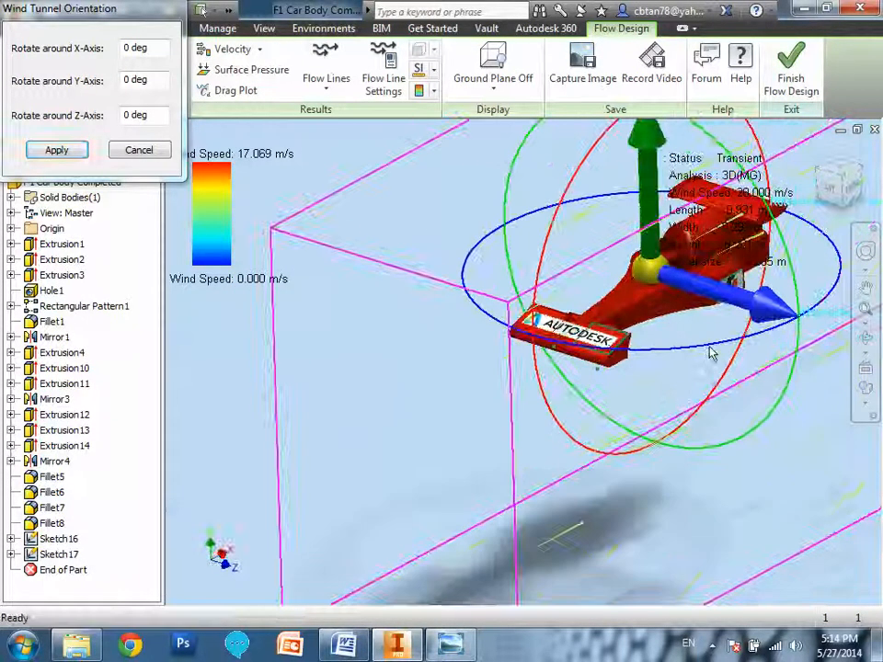
{"action": "middle_click_drag", "start_coordinate": [731, 350], "coordinate": [740, 367], "text": "shift"}
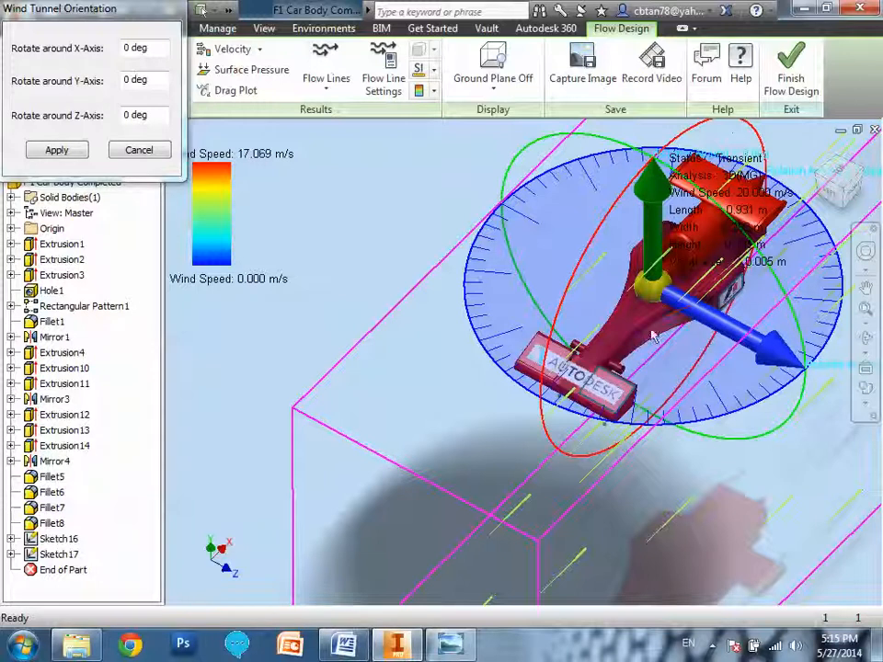
{"action": "left_click", "coordinate": [839, 178]}
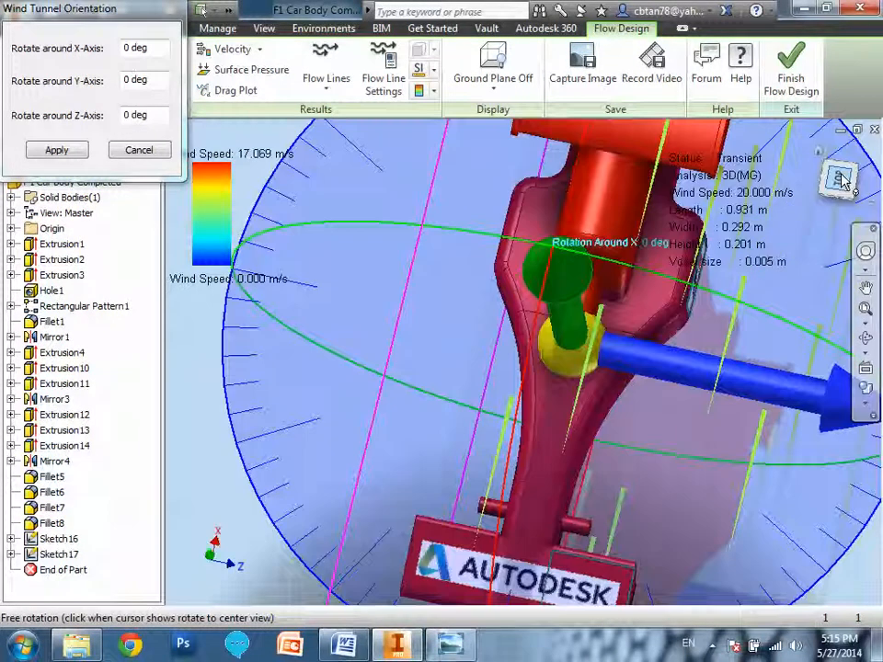
{"action": "scroll", "coordinate": [764, 335], "scroll_direction": "down", "scroll_amount": 8}
{"action": "scroll", "coordinate": [766, 338], "scroll_direction": "up", "scroll_amount": 5}
{"action": "scroll", "coordinate": [766, 336], "scroll_direction": "down", "scroll_amount": 2}
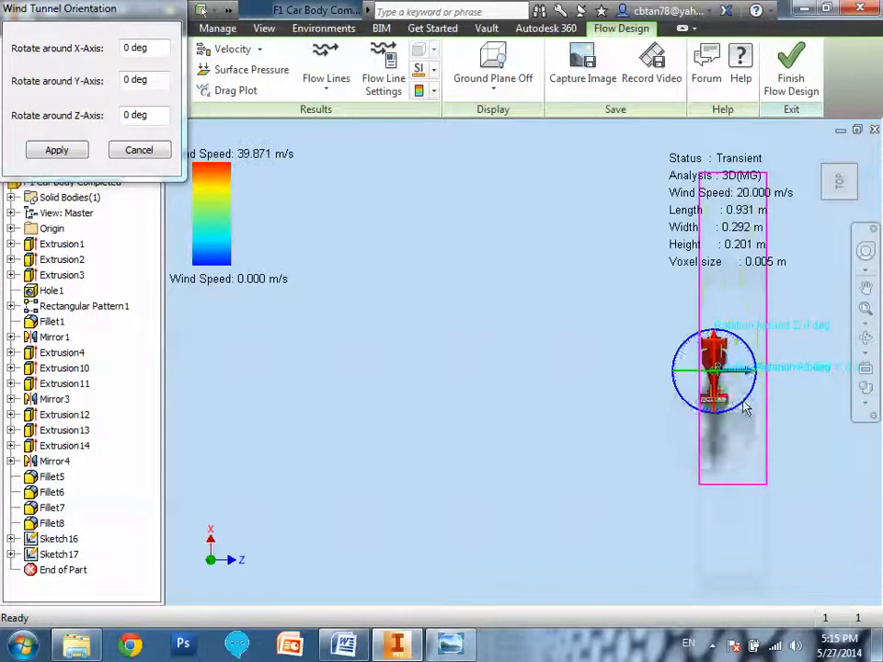
{"action": "scroll", "coordinate": [743, 405], "scroll_direction": "up", "scroll_amount": 2}
{"action": "scroll", "coordinate": [744, 406], "scroll_direction": "down", "scroll_amount": 5}
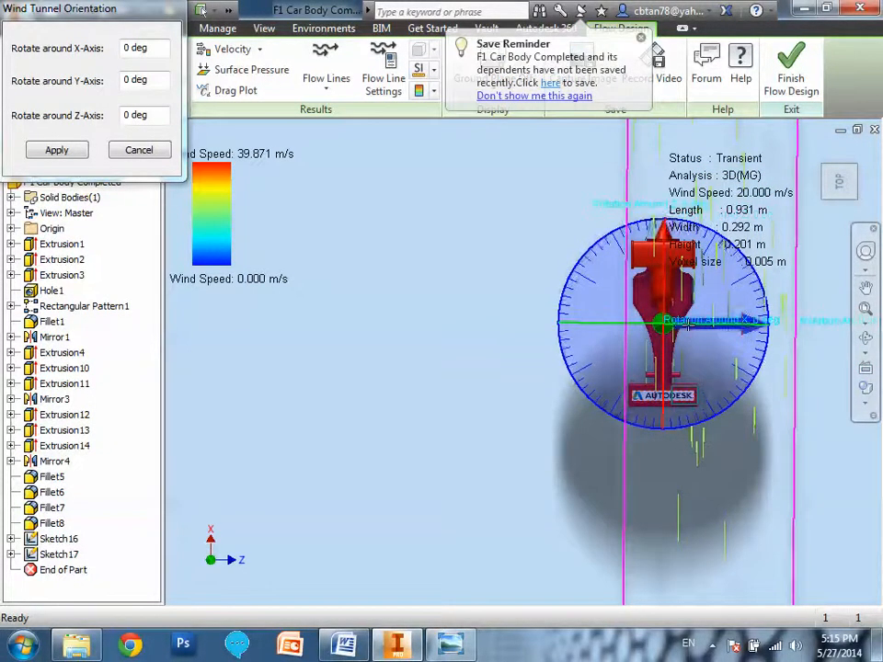
{"action": "left_click_drag", "start_coordinate": [730, 329], "coordinate": [752, 363]}
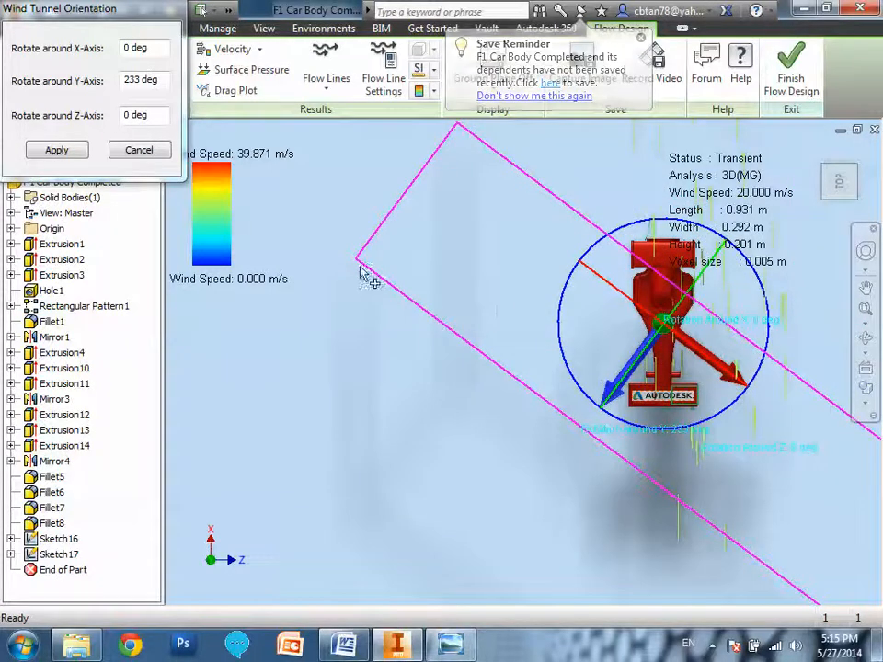
Reset the wind tunnel's rotation around the Y-axis to 0 deg and apply the orientation.
{"action": "left_click_drag", "start_coordinate": [157, 81], "coordinate": [122, 80]}
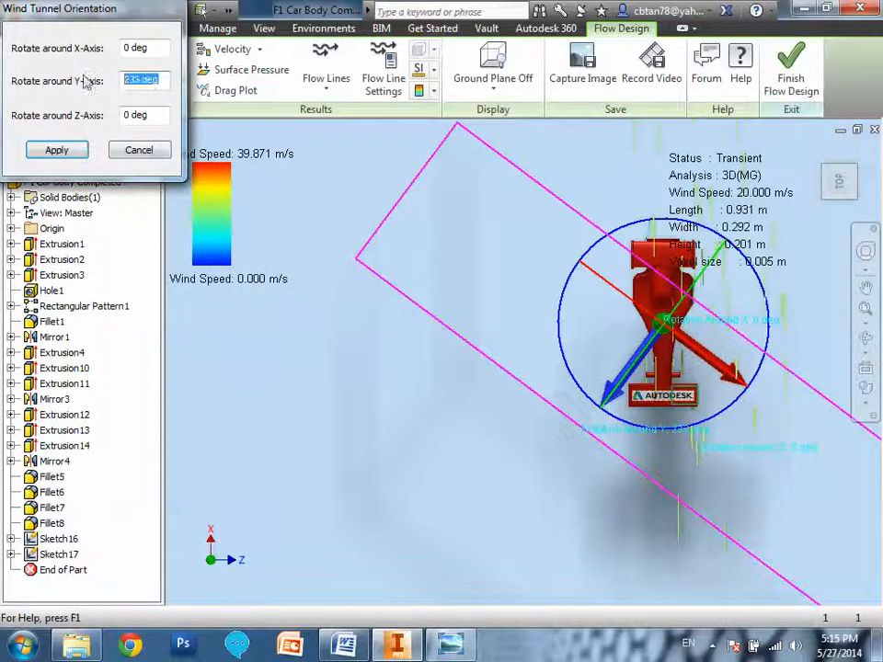
{"action": "type", "text": "0"}
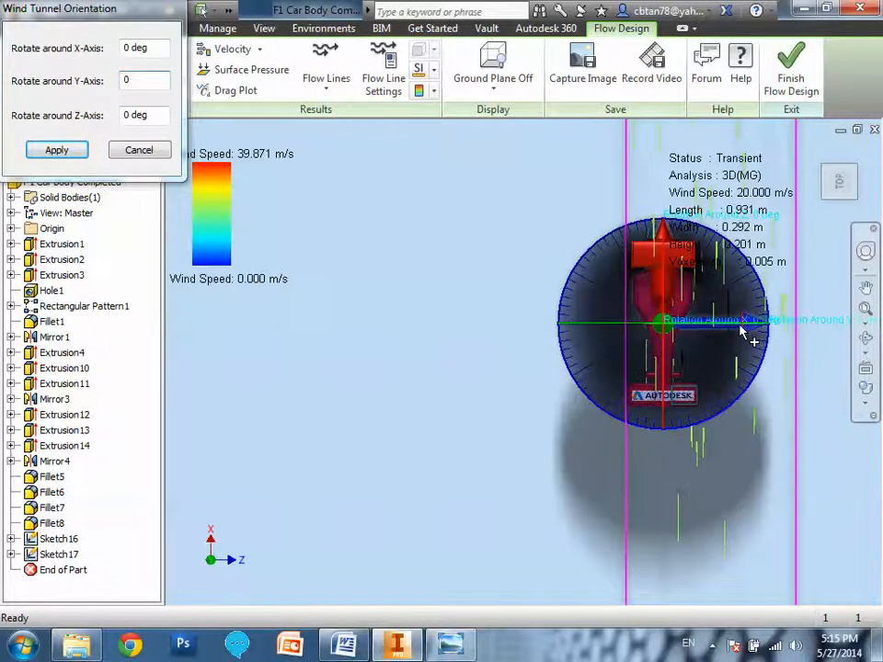
{"action": "left_click", "coordinate": [143, 83]}
{"action": "left_click", "coordinate": [158, 83]}
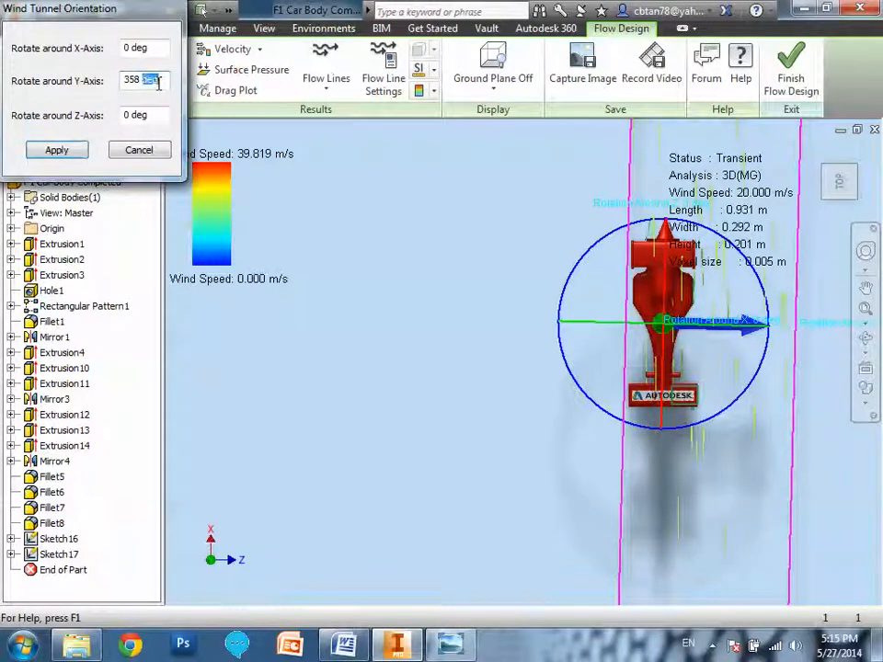
{"action": "left_click_drag", "start_coordinate": [158, 83], "coordinate": [125, 81]}
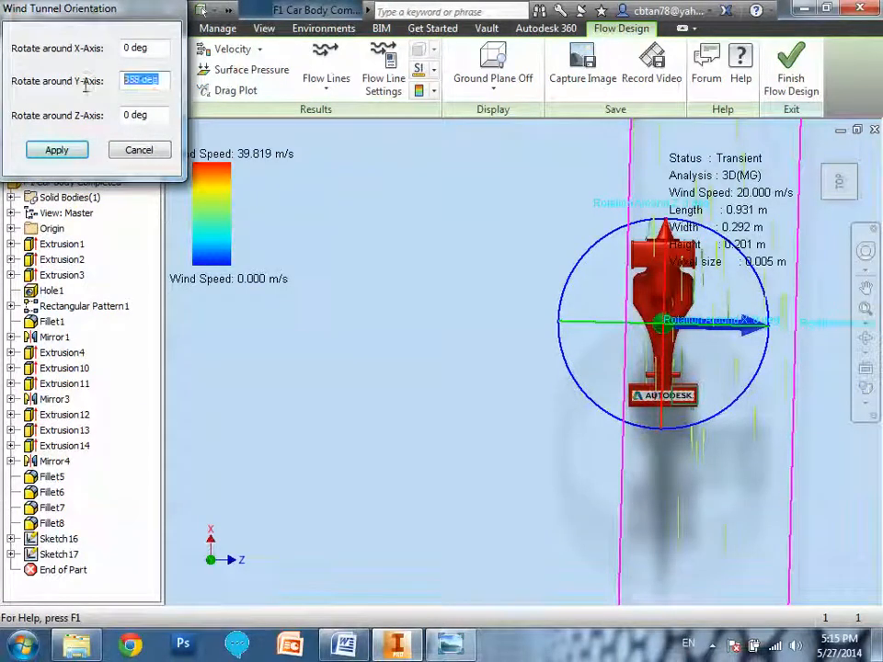
{"action": "type", "text": "0"}
{"action": "left_click", "coordinate": [64, 152]}
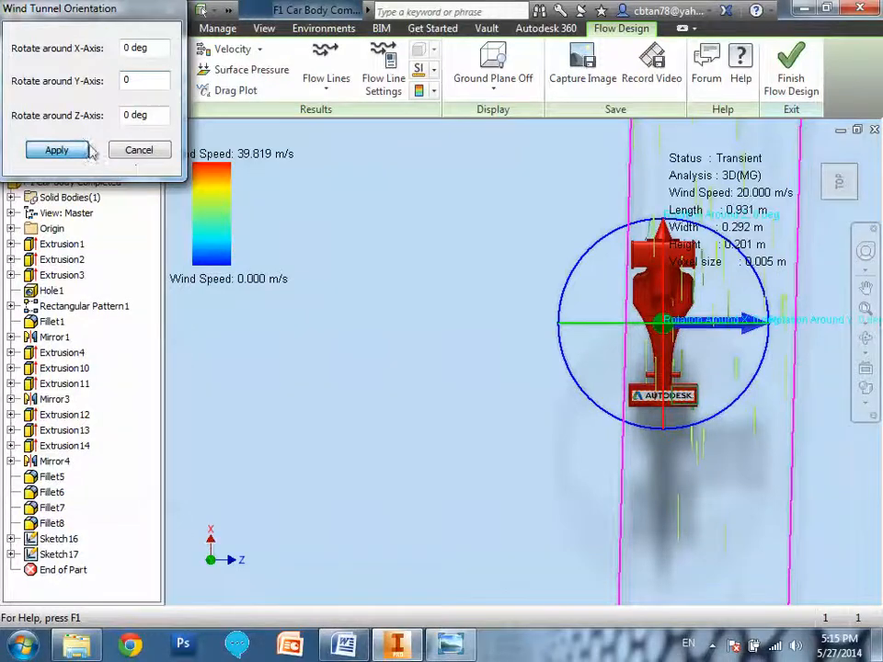
{"action": "left_click", "coordinate": [58, 151]}
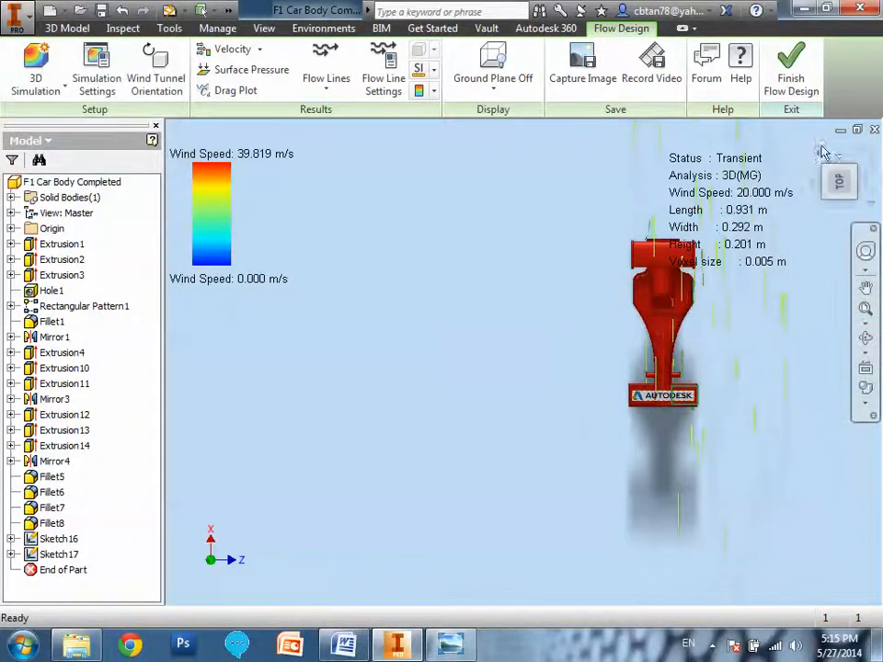
Examine the wind tunnel's boundary and rotation handles around the car from an angled view, and cancel the orientation settings.
{"action": "left_click_drag", "start_coordinate": [838, 154], "coordinate": [848, 184]}
{"action": "middle_click_drag", "start_coordinate": [564, 312], "coordinate": [555, 395], "text": "shift"}
{"action": "scroll", "coordinate": [478, 377], "scroll_direction": "down", "scroll_amount": 3}
{"action": "left_click", "coordinate": [156, 87]}
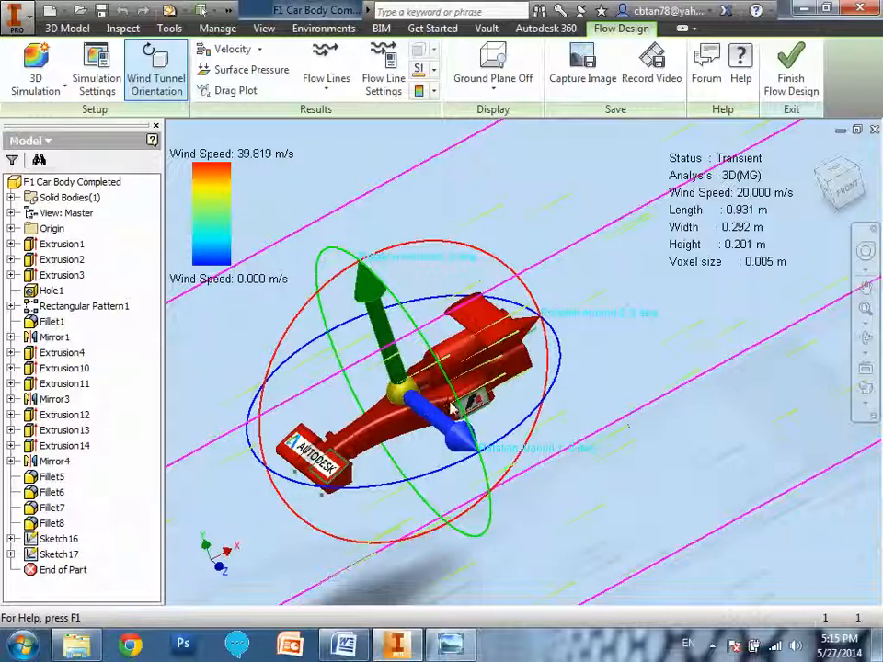
{"action": "left_click", "coordinate": [462, 433]}
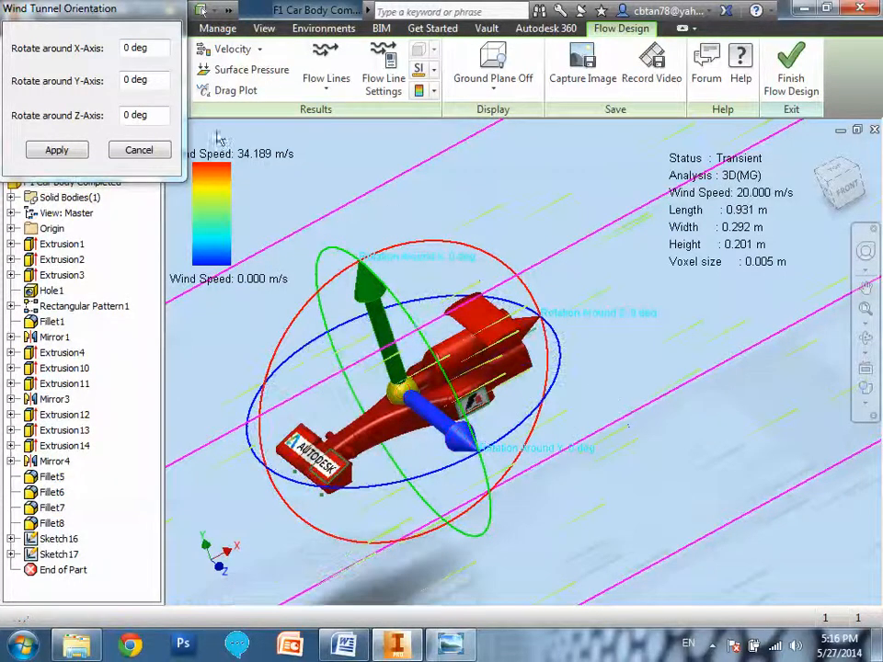
{"action": "left_click", "coordinate": [138, 150]}
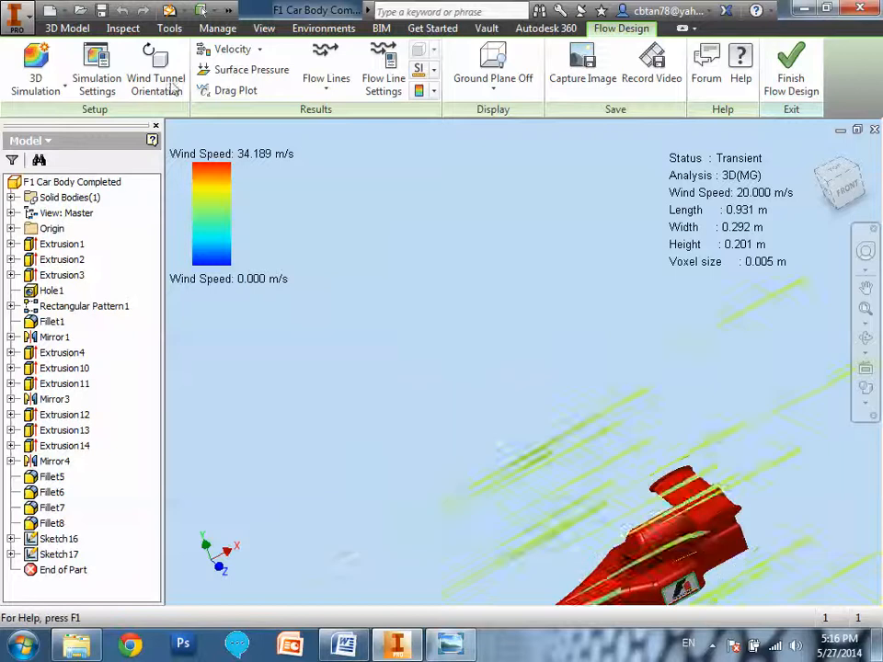
{"action": "left_click", "coordinate": [170, 83]}
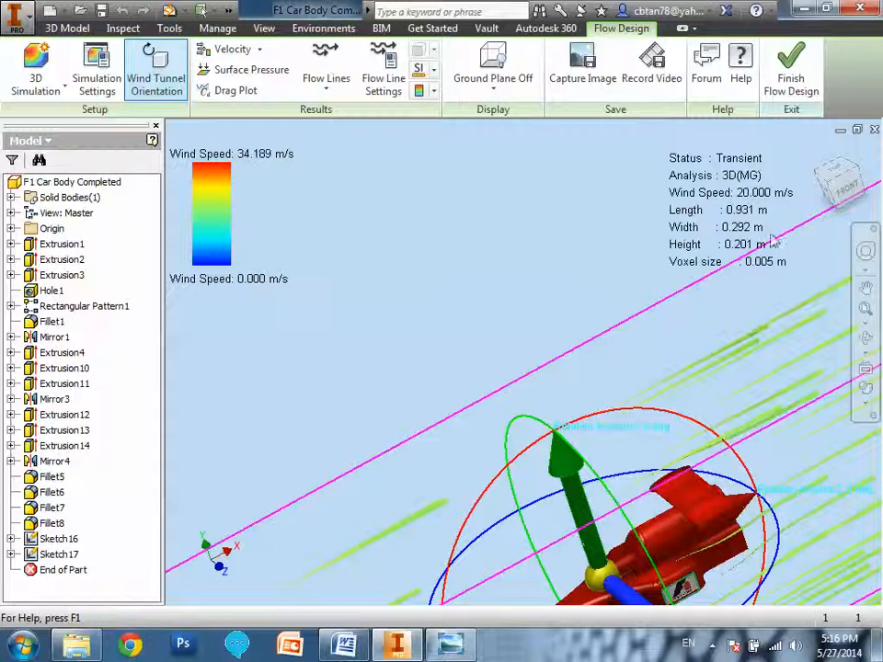
{"action": "scroll", "coordinate": [782, 226], "scroll_direction": "down", "scroll_amount": 5}
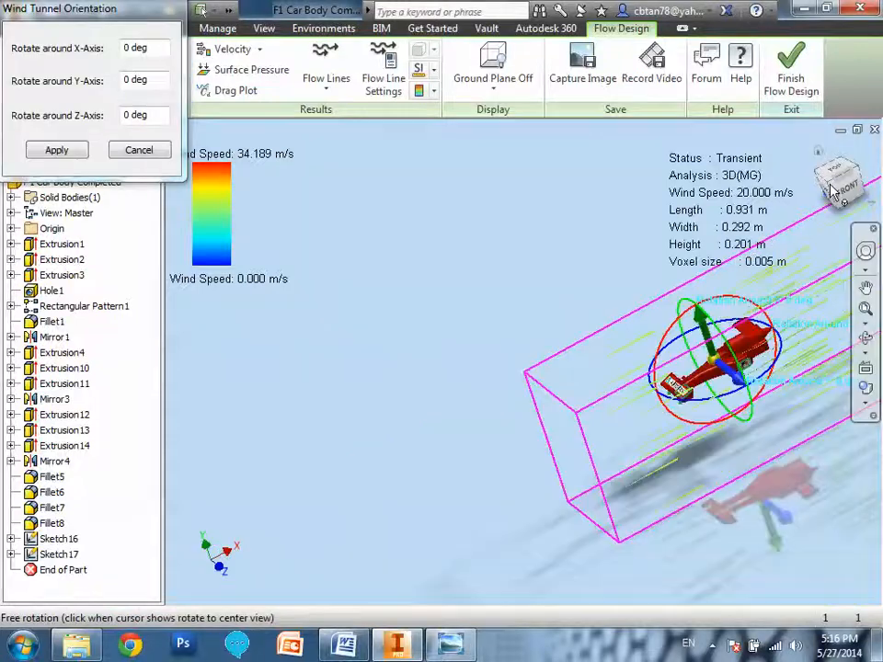
{"action": "left_click", "coordinate": [160, 155]}
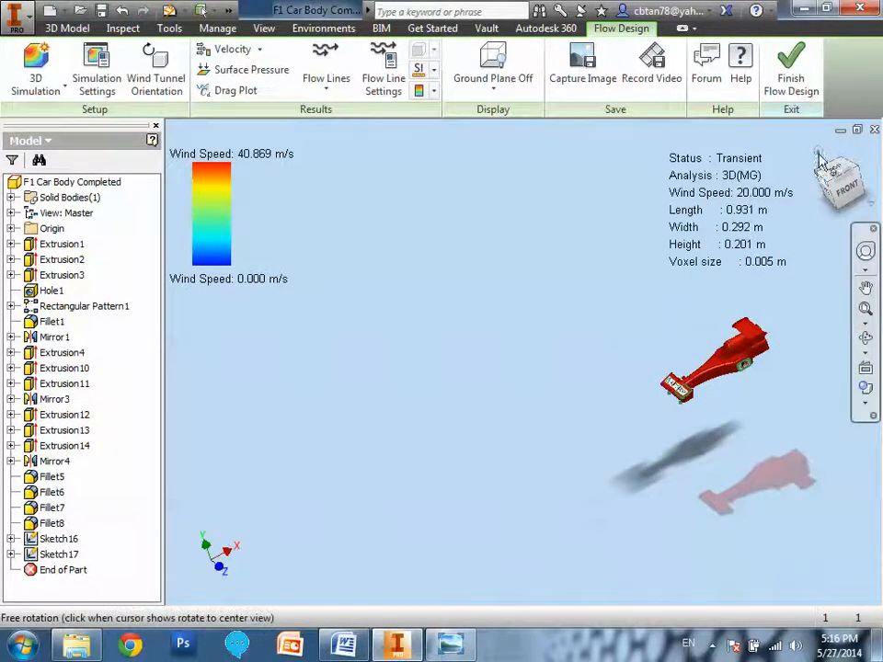
Examine the airflow around the car body up close from an angled view, checking the 3D/2D simulation types and the velocity/pressure result options.
{"action": "left_click", "coordinate": [829, 187]}
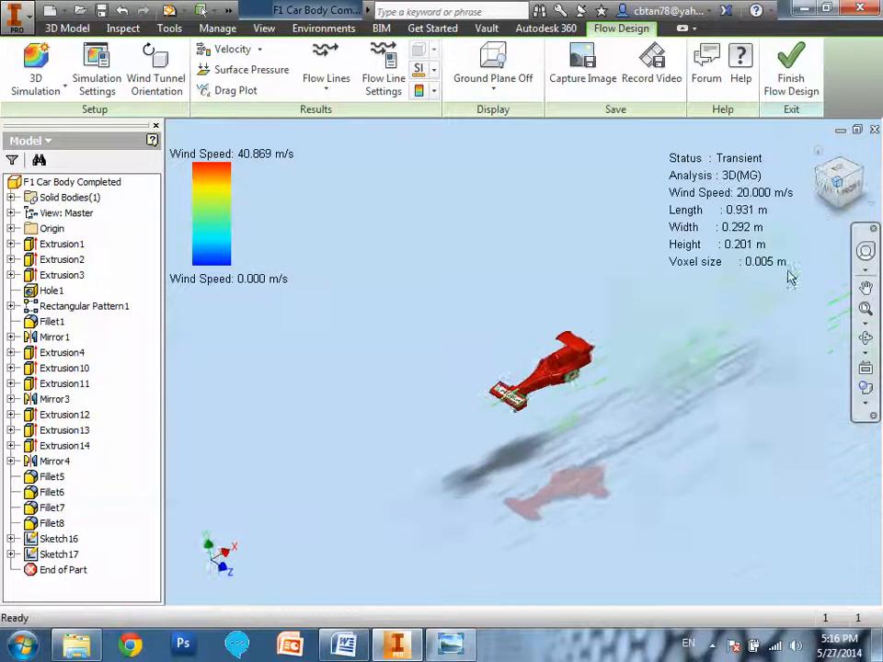
{"action": "scroll", "coordinate": [473, 385], "scroll_direction": "up", "scroll_amount": 3}
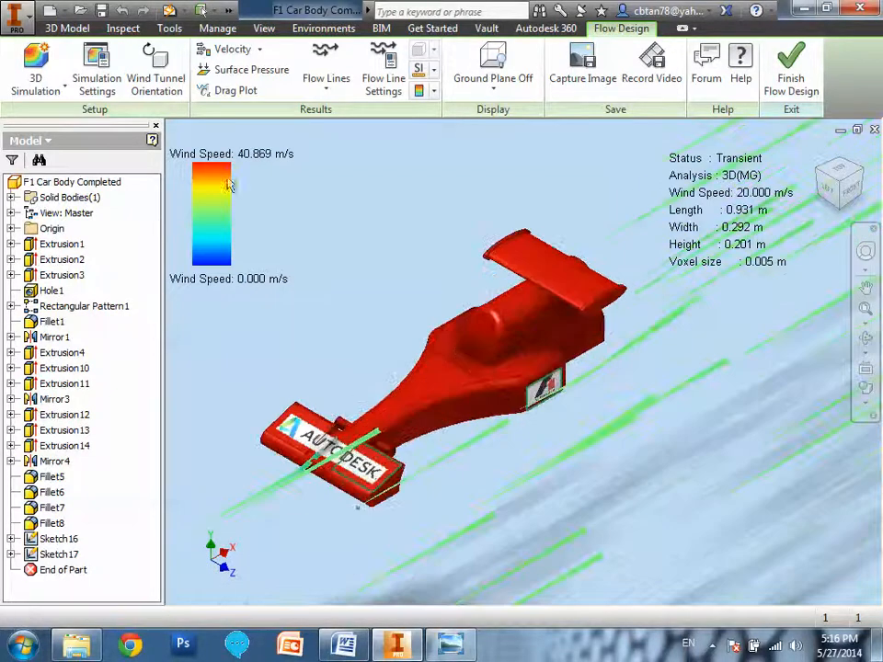
{"action": "left_click", "coordinate": [46, 89]}
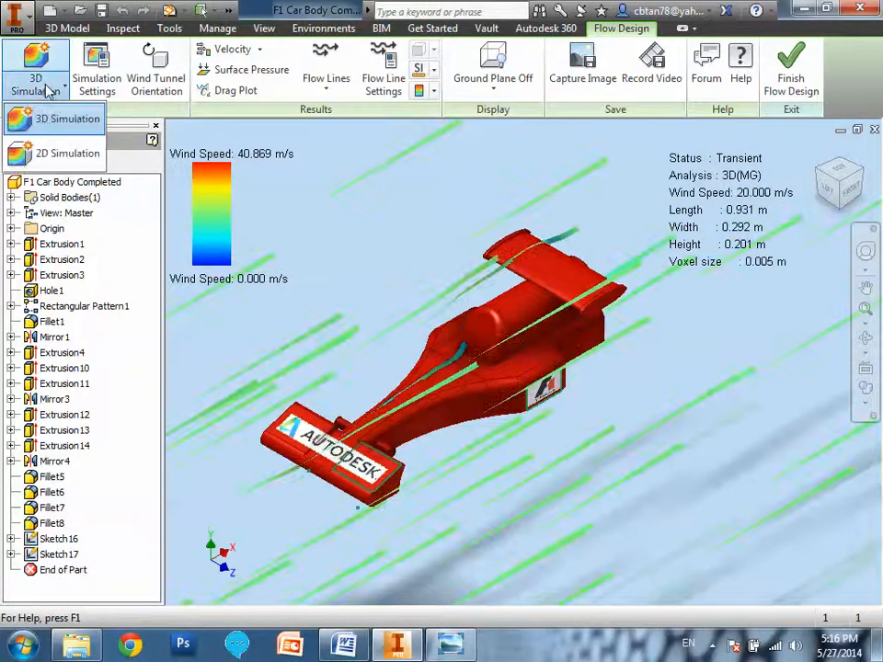
{"action": "left_click", "coordinate": [285, 145]}
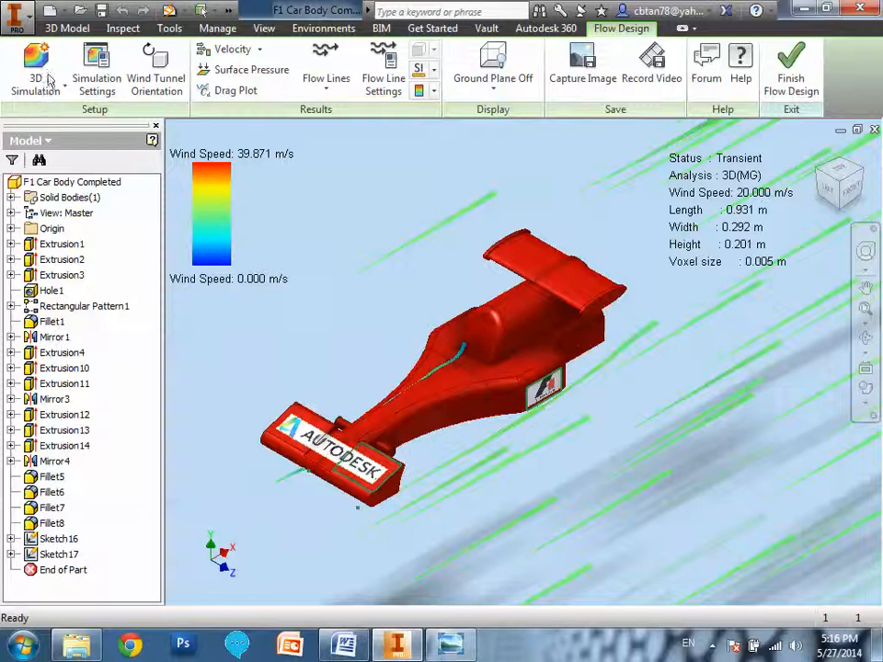
{"action": "left_click", "coordinate": [260, 52]}
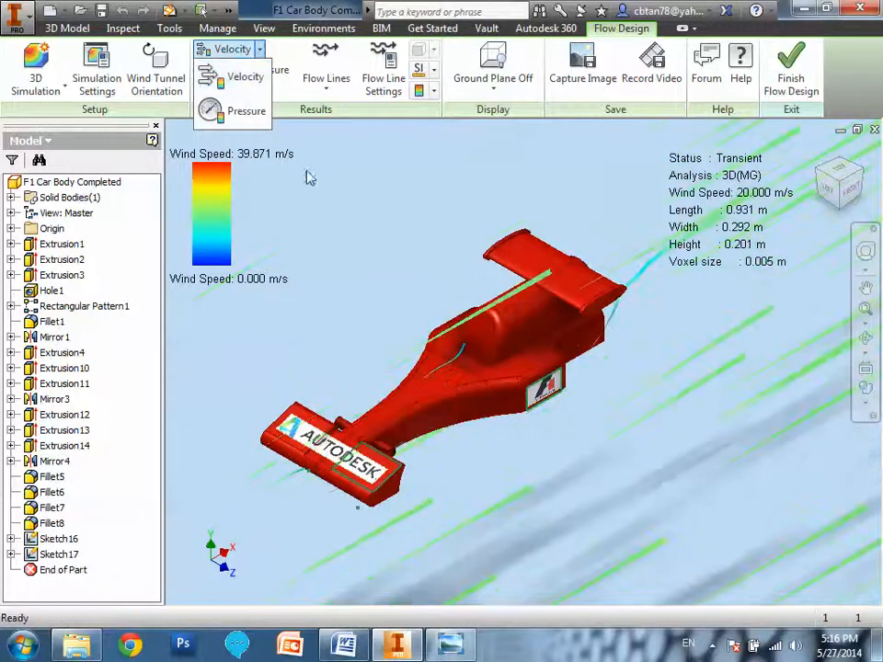
{"action": "left_click", "coordinate": [335, 209]}
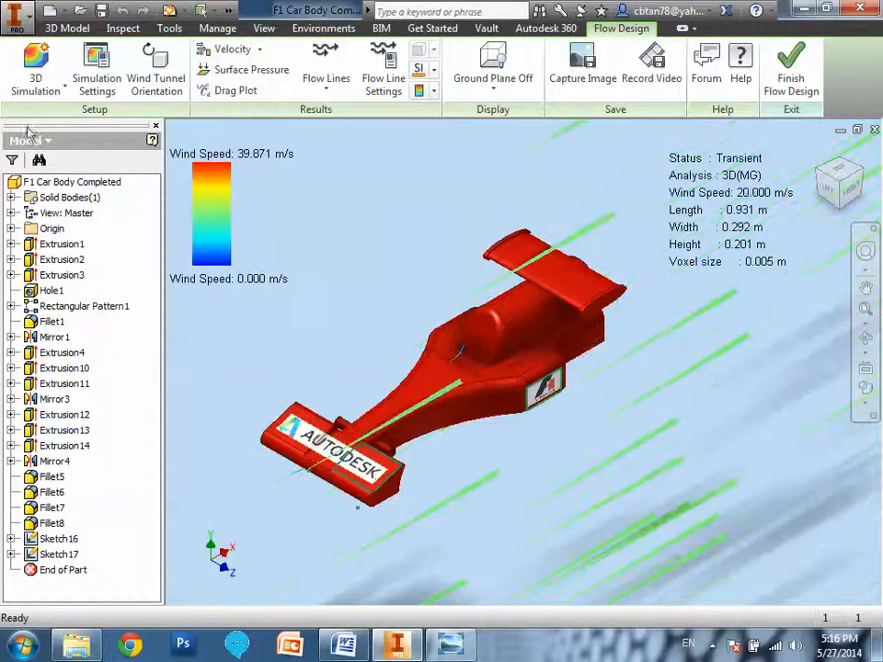
{"action": "left_click", "coordinate": [34, 60]}
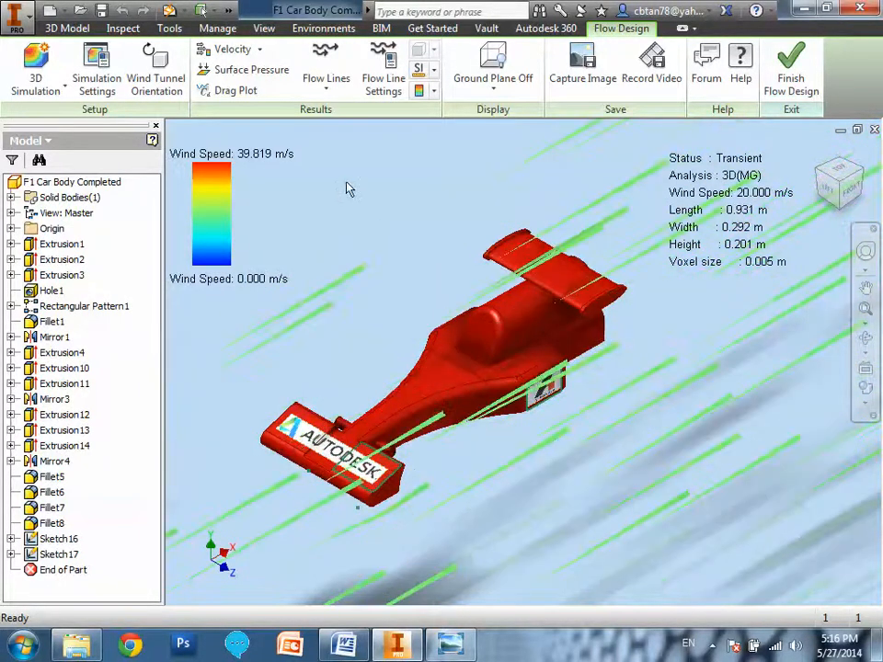
Display the drag plot and the surface pressure on the car body for inspection, and hide both again.
{"action": "left_click", "coordinate": [243, 93]}
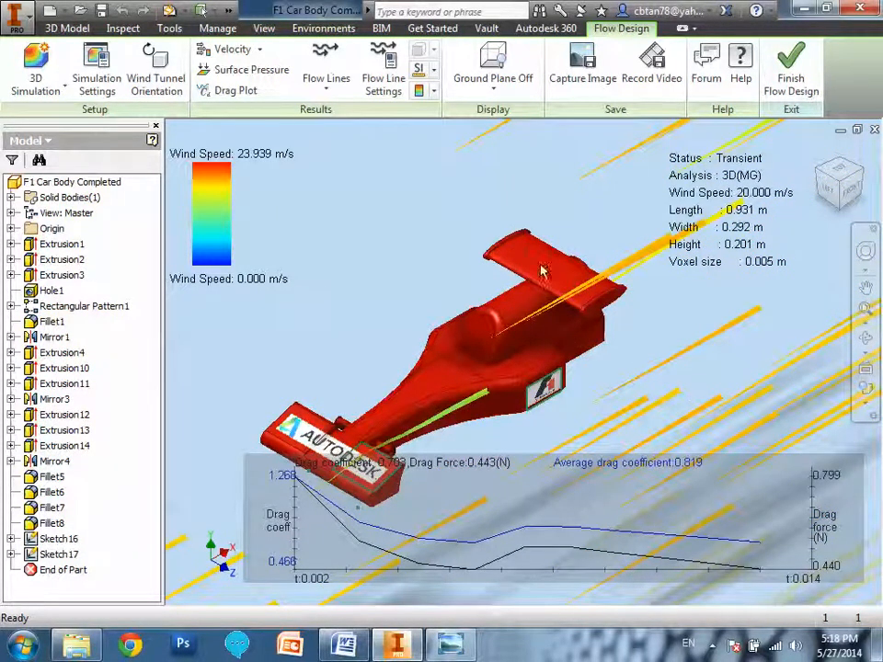
{"action": "left_click", "coordinate": [255, 73]}
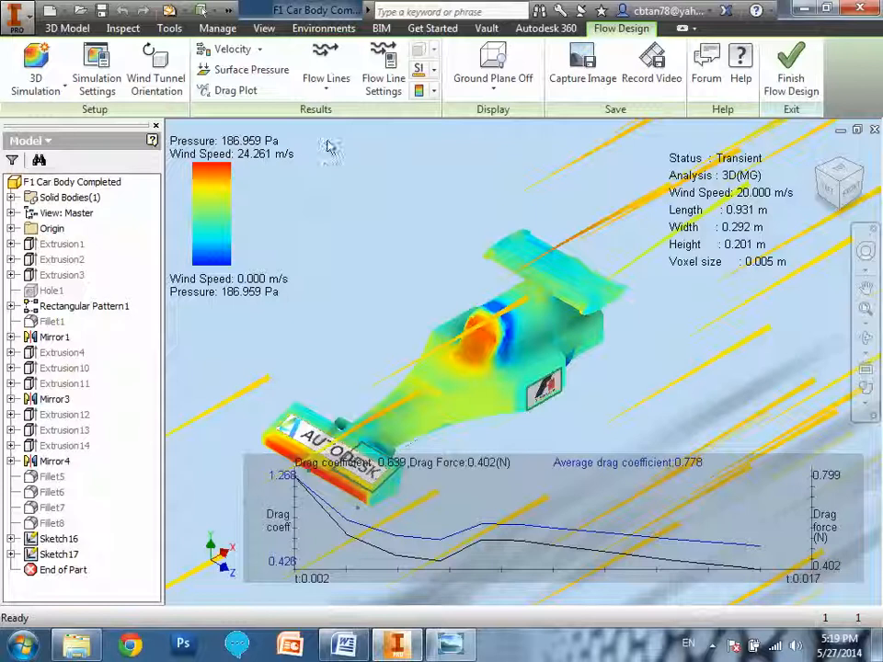
{"action": "left_click", "coordinate": [237, 91]}
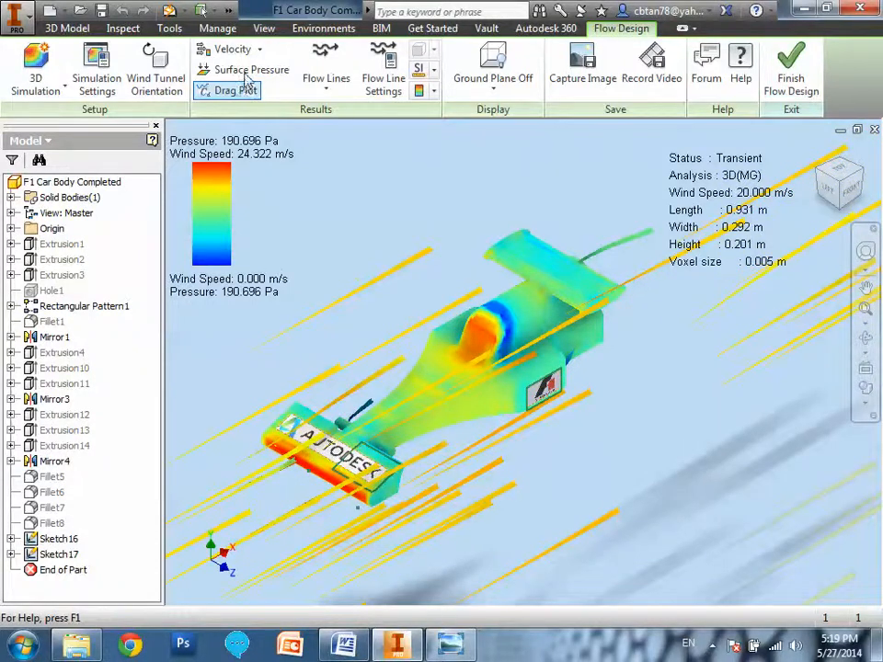
{"action": "left_click", "coordinate": [248, 71]}
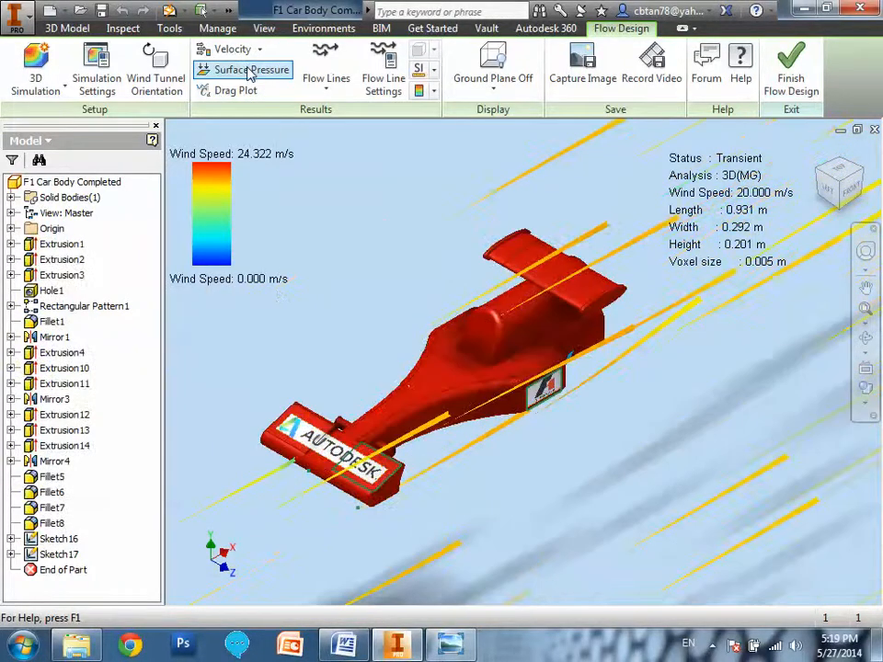
Review the airflow display styles, preview the flow as particles, and switch back to flow lines.
{"action": "left_click", "coordinate": [337, 94]}
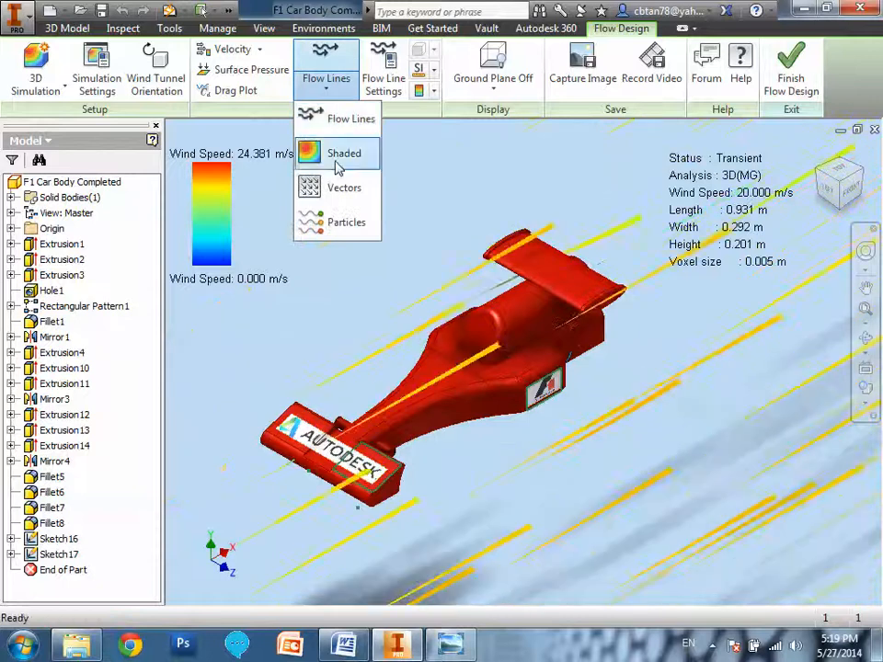
{"action": "left_click", "coordinate": [341, 127]}
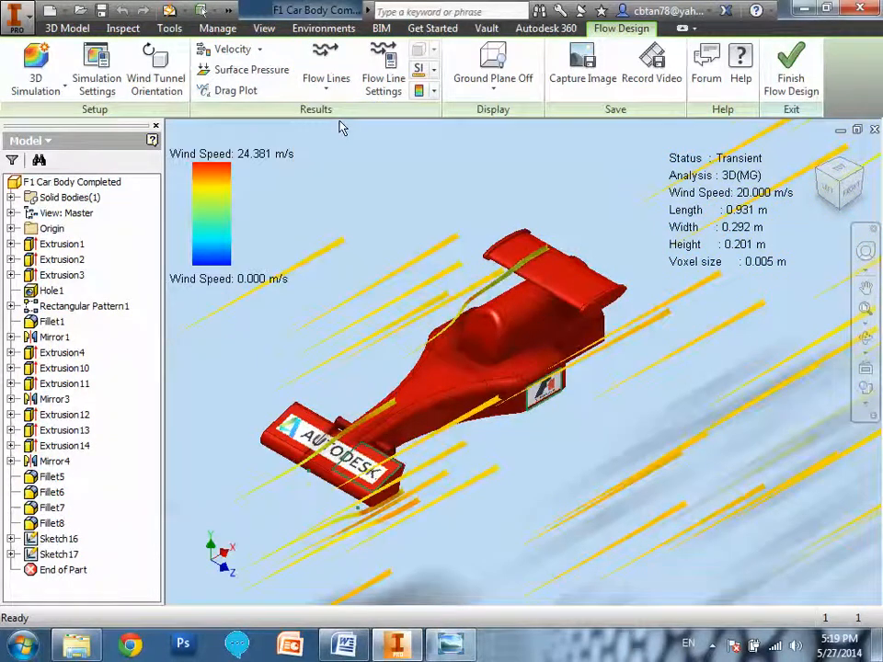
{"action": "left_click", "coordinate": [328, 97]}
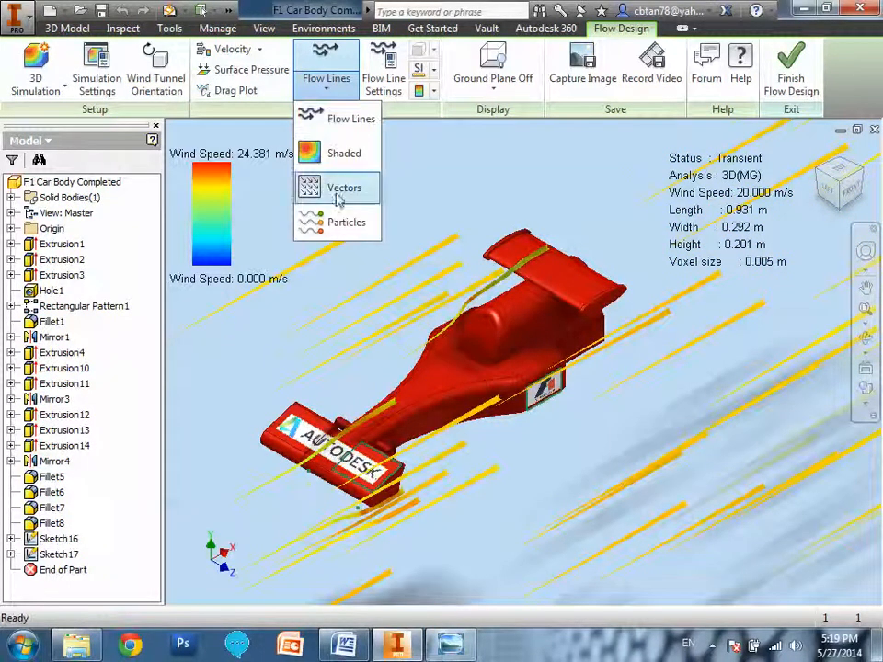
{"action": "left_click", "coordinate": [346, 225]}
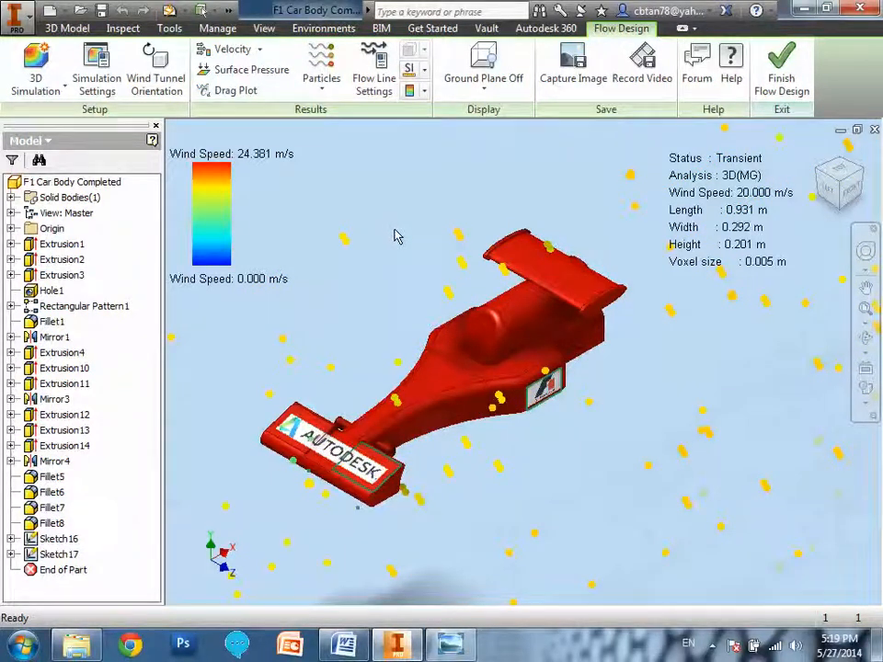
{"action": "left_click", "coordinate": [327, 93]}
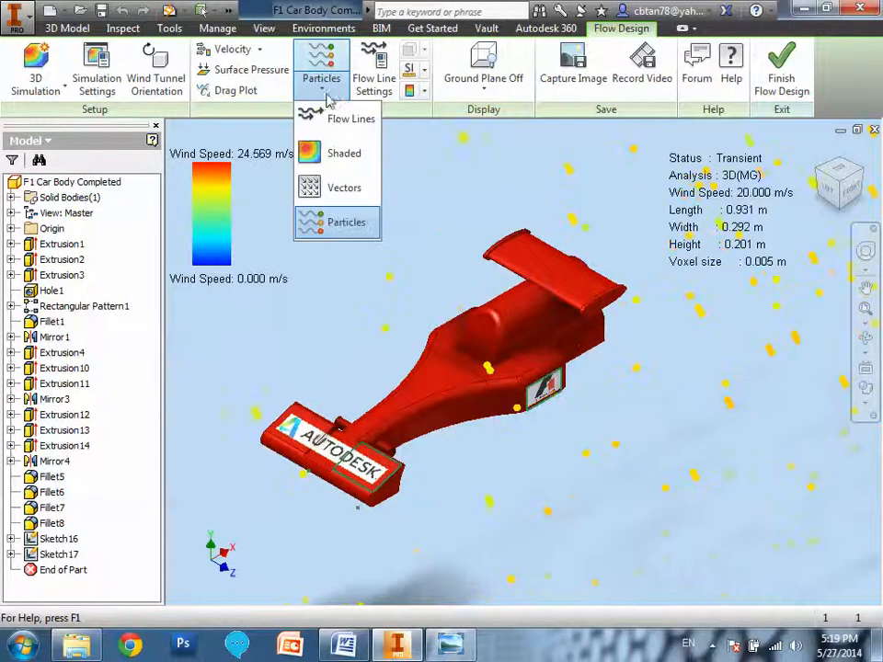
{"action": "left_click", "coordinate": [336, 120]}
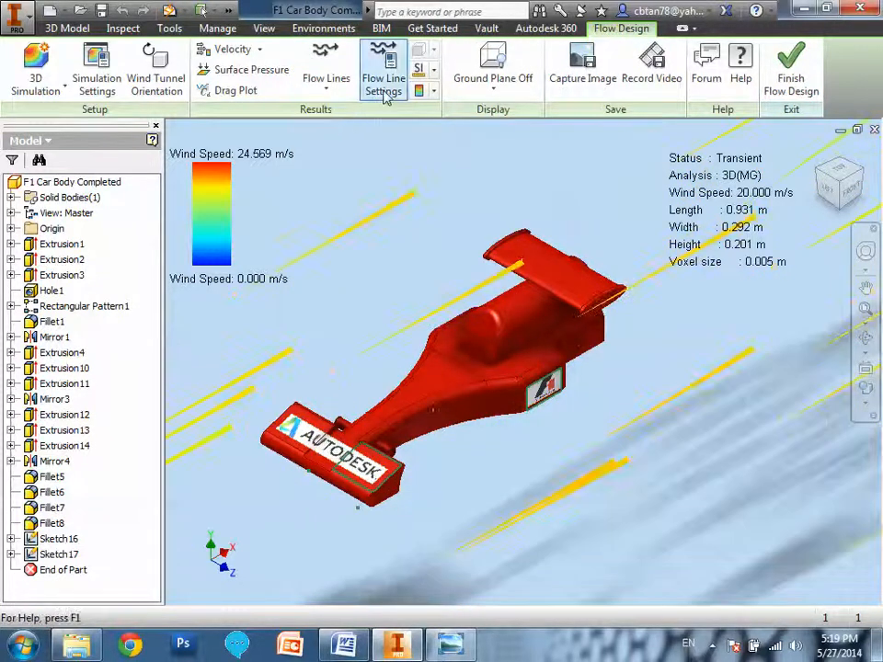
Set the flow line count to 200 and inspect the denser airflow around the car body up close.
{"action": "left_click", "coordinate": [384, 92]}
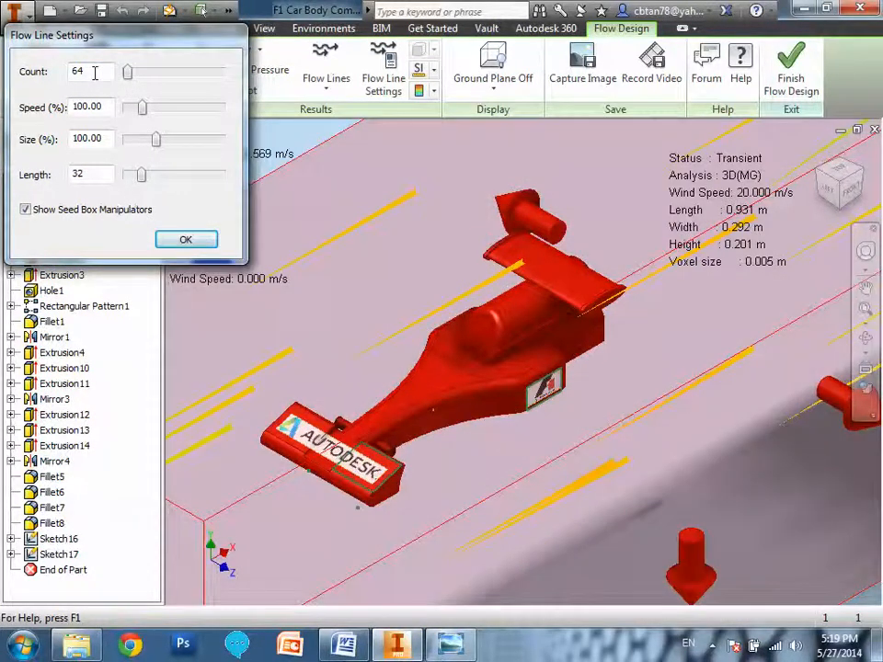
{"action": "left_click_drag", "start_coordinate": [92, 73], "coordinate": [58, 83]}
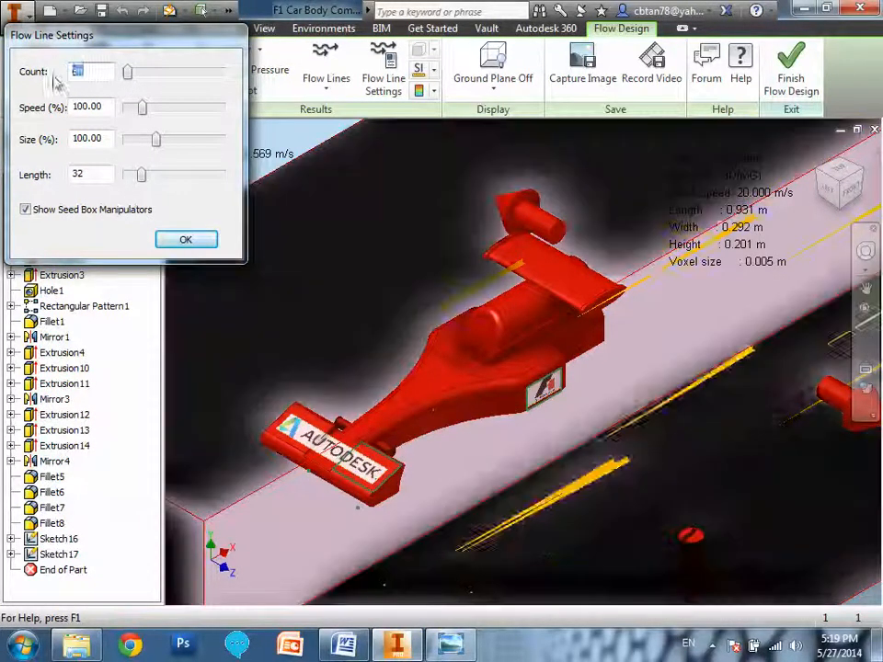
{"action": "type", "text": "200"}
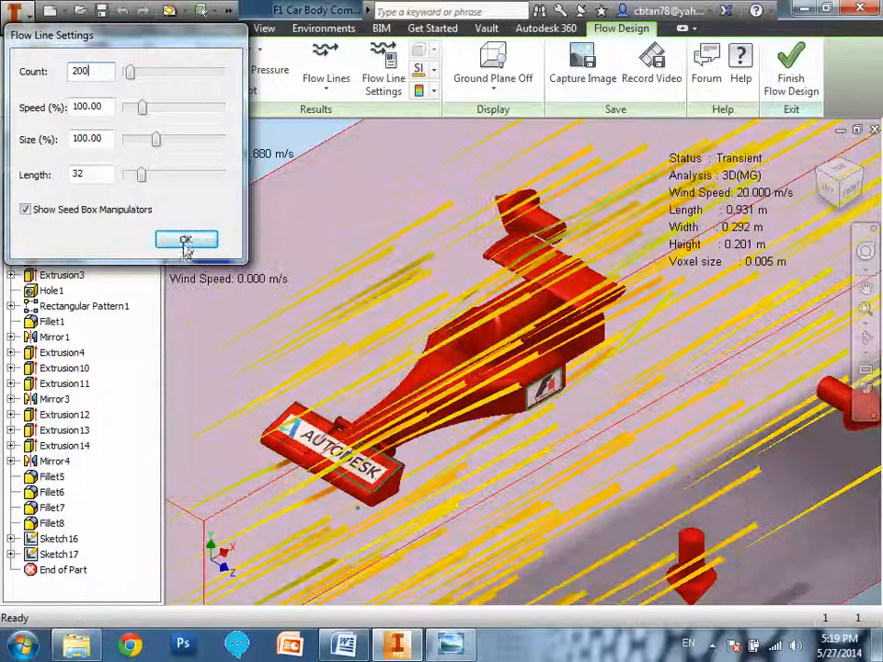
{"action": "left_click", "coordinate": [185, 240]}
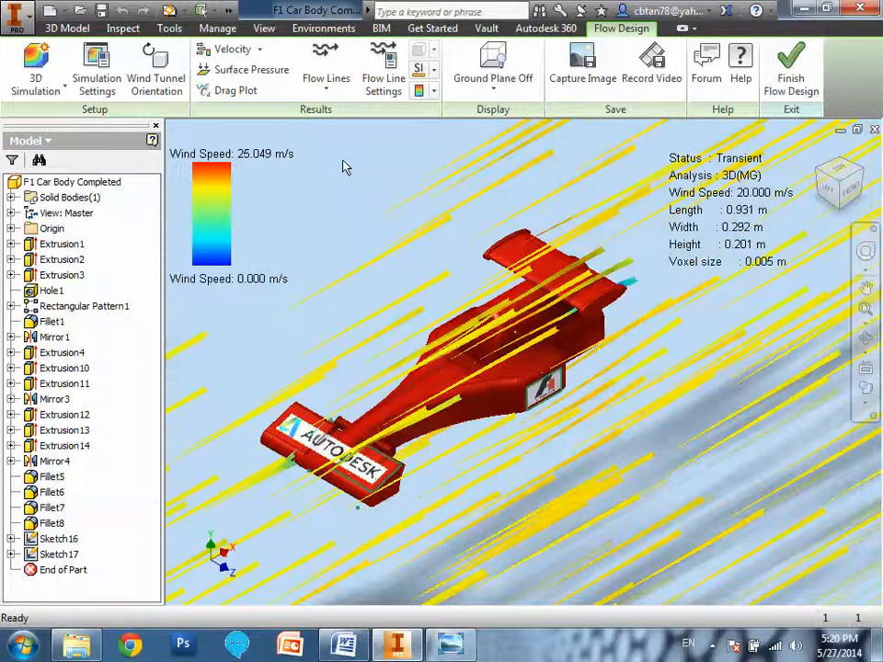
{"action": "scroll", "coordinate": [402, 399], "scroll_direction": "up", "scroll_amount": 4}
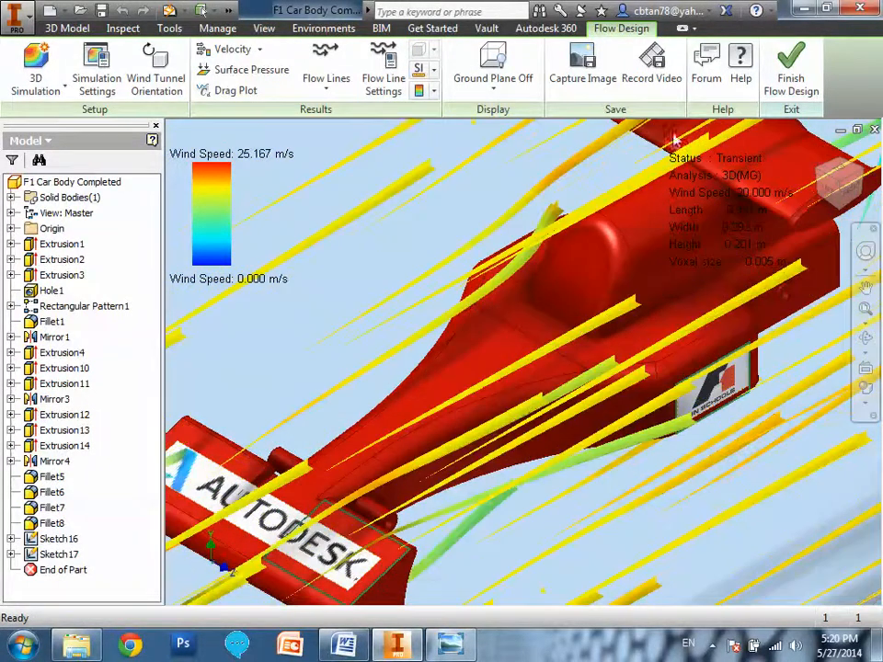
Finish the Flow Design session and close the F1 Car Body Completed part without saving changes.
{"action": "left_click", "coordinate": [780, 96]}
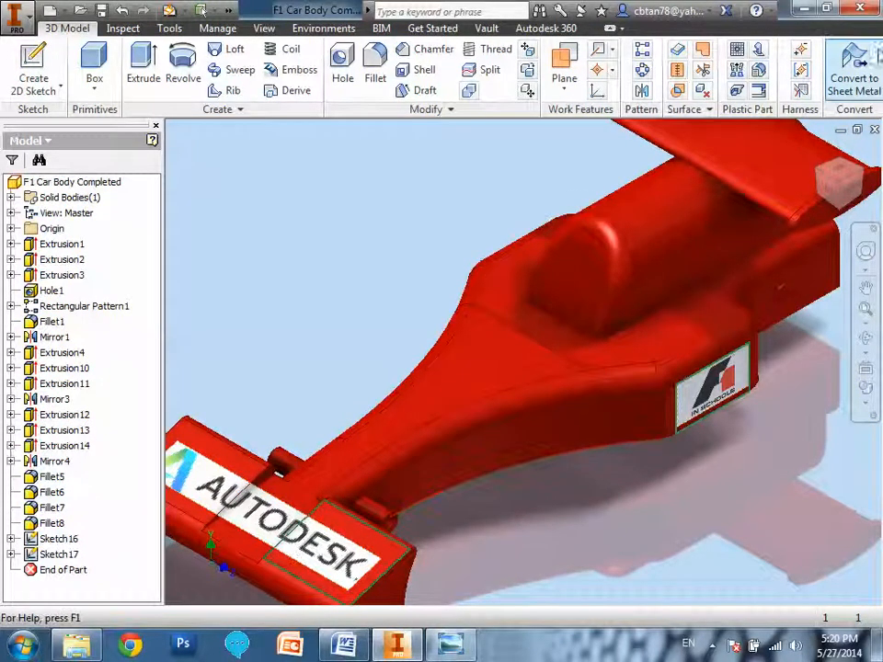
{"action": "left_click", "coordinate": [875, 132]}
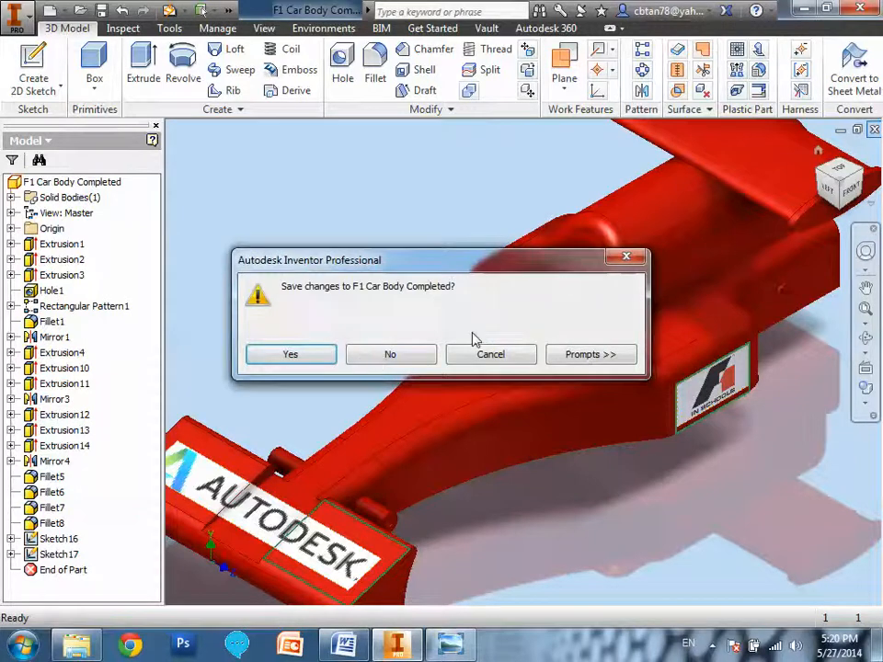
{"action": "left_click", "coordinate": [386, 358]}
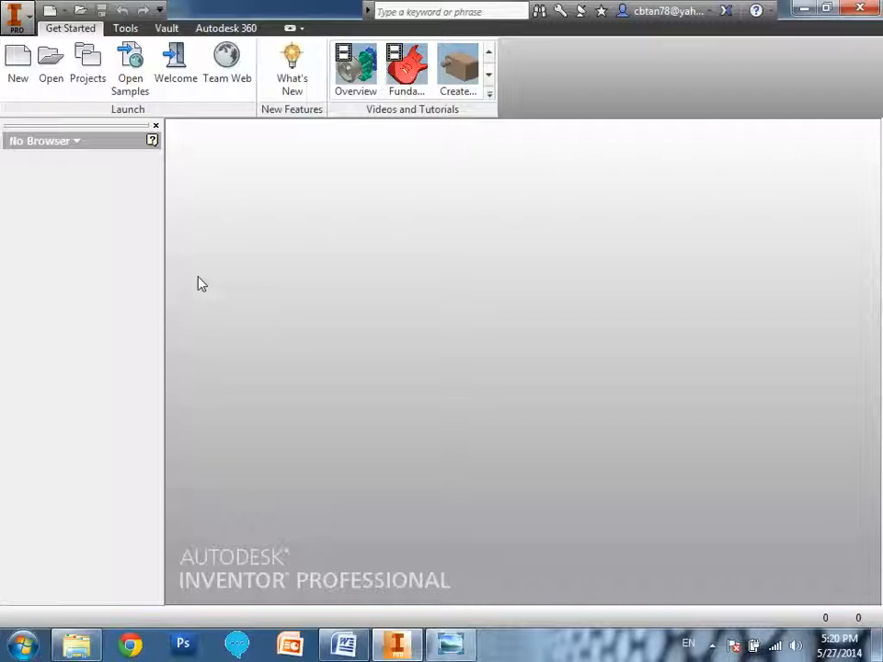
Close the ES 27 May image in Windows Photo Viewer and return to Autodesk Inventor.
{"action": "left_click", "coordinate": [803, 9]}
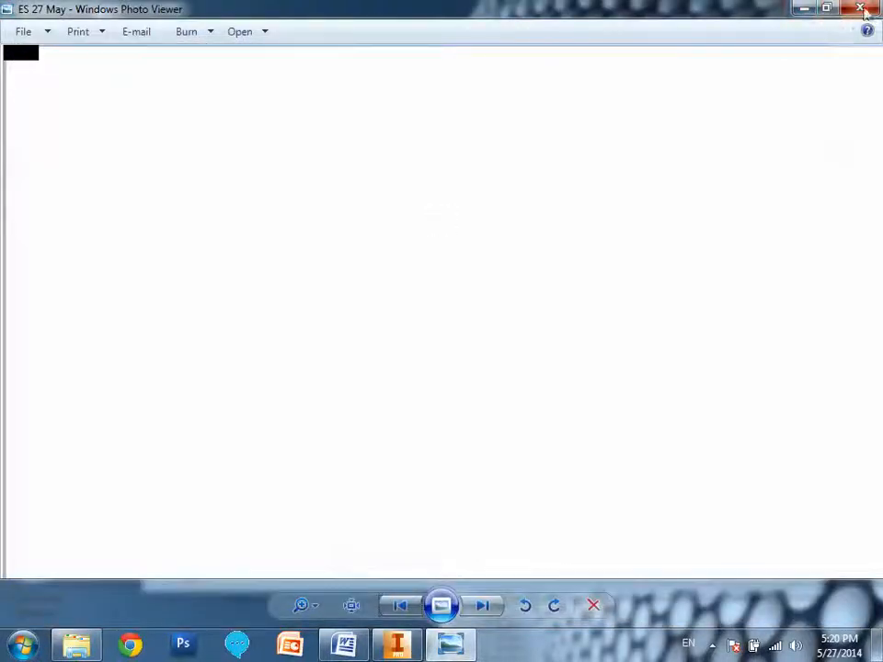
{"action": "left_click", "coordinate": [859, 11]}
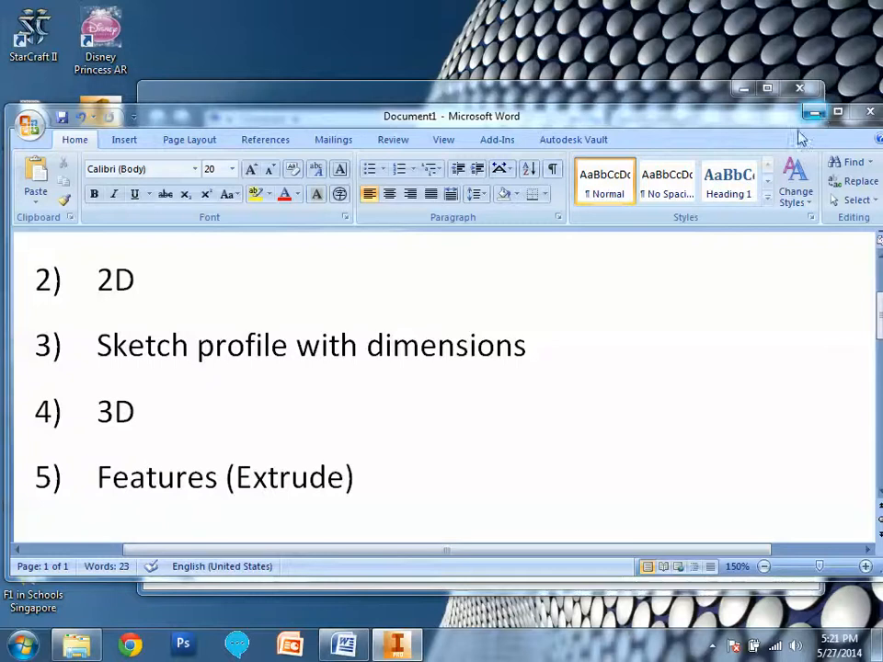
{"action": "left_click", "coordinate": [396, 648]}
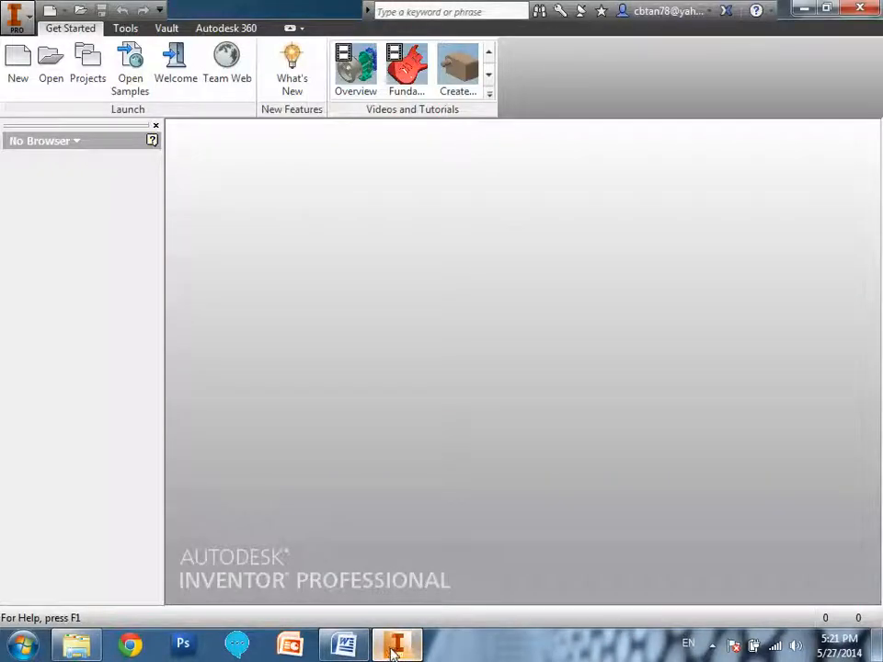
{"action": "left_click", "coordinate": [800, 9]}
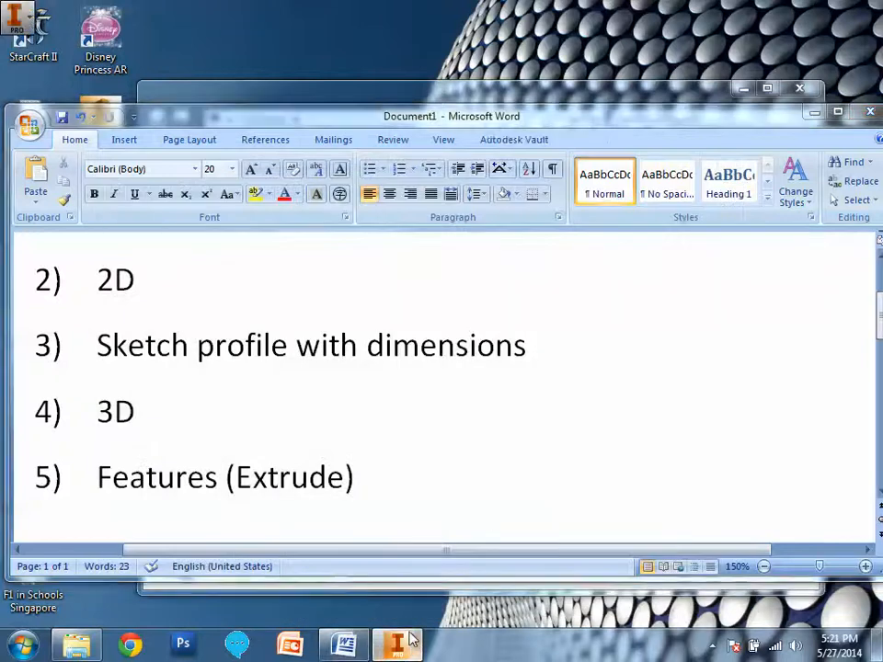
{"action": "left_click", "coordinate": [411, 641]}
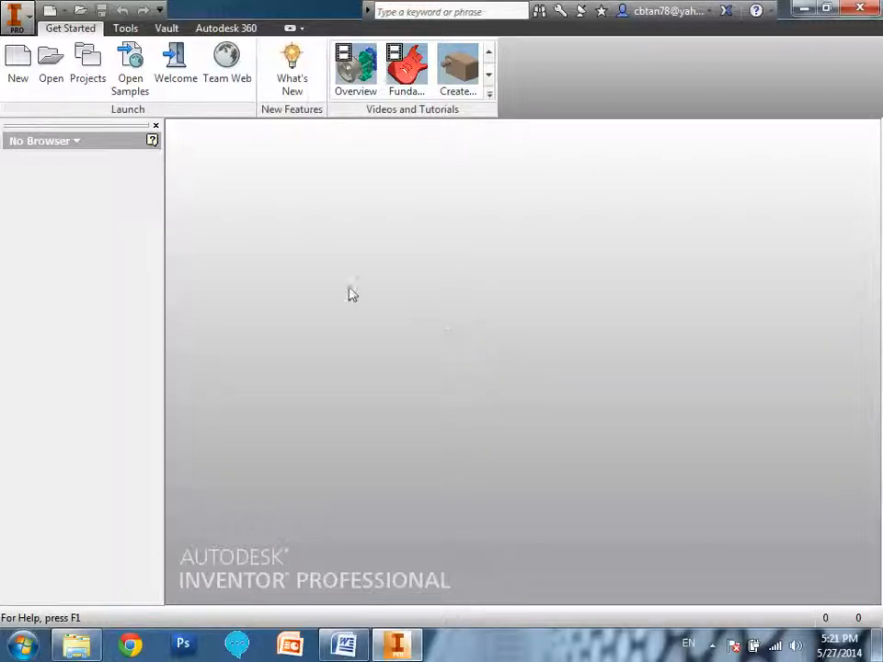
Open the Ex4 F1 Car Body Appearance Completed part from the Workspace folder.
{"action": "left_click", "coordinate": [51, 66]}
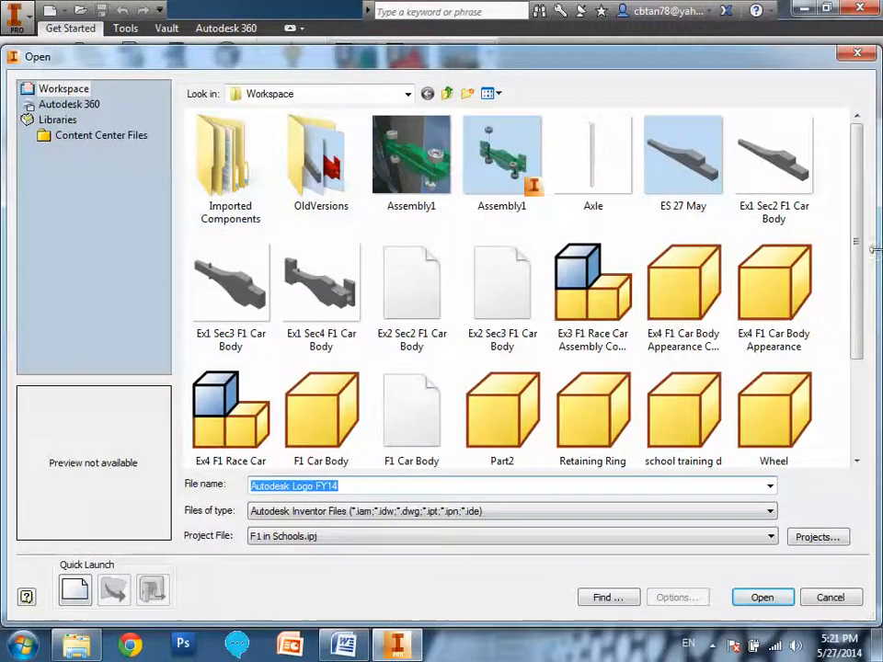
{"action": "scroll", "coordinate": [699, 258], "scroll_direction": "down", "scroll_amount": 1}
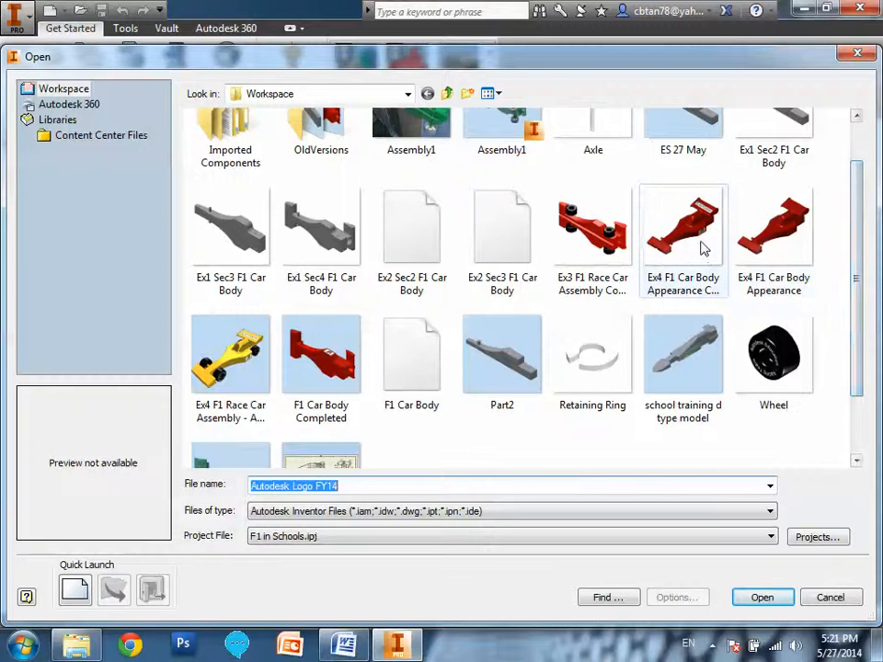
{"action": "double_click", "coordinate": [704, 249]}
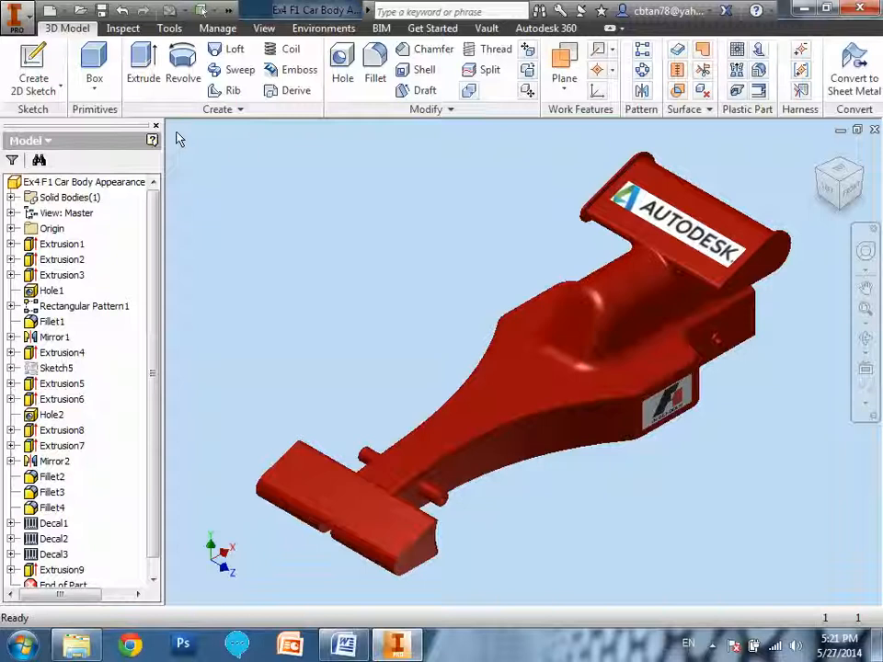
{"action": "left_click", "coordinate": [31, 27]}
{"action": "left_click", "coordinate": [66, 219]}
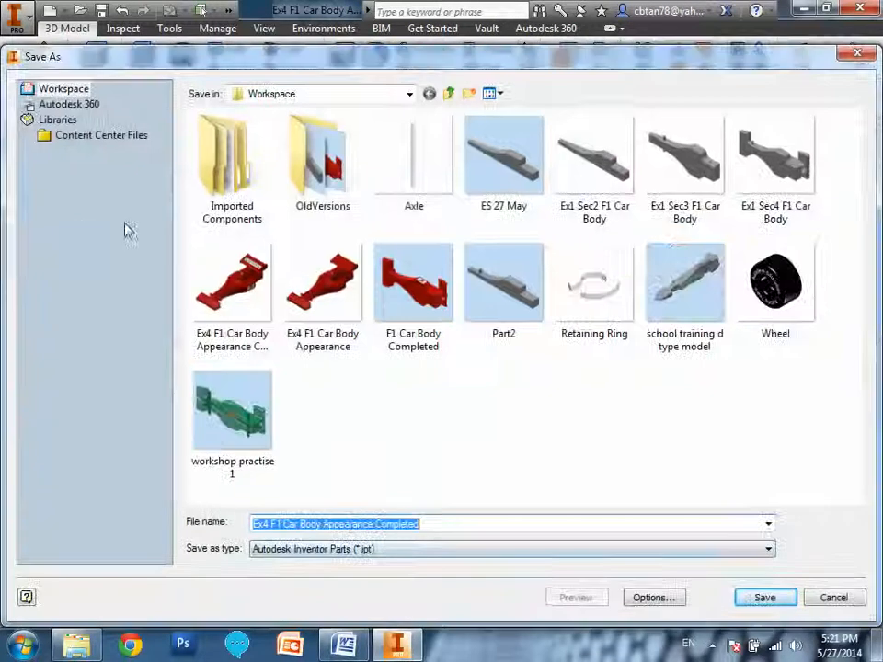
{"action": "left_click", "coordinate": [418, 551]}
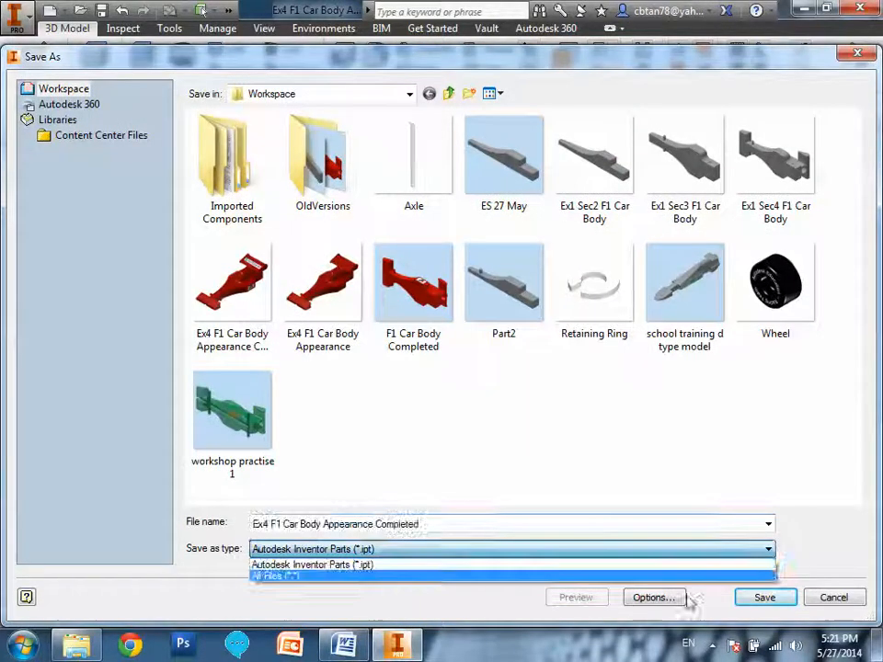
{"action": "left_click", "coordinate": [826, 599]}
{"action": "left_click", "coordinate": [826, 599]}
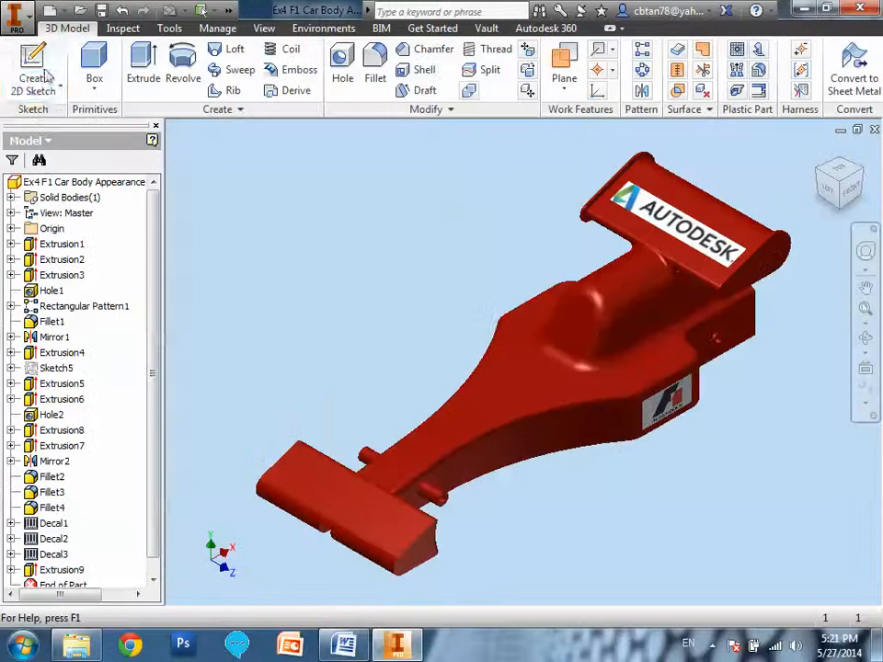
Export the car body in CAD format as the STEP file Ex4 F1 Car Body Appearance Completed.stp in the Workspace folder.
{"action": "left_click", "coordinate": [27, 20]}
{"action": "mouse_move", "coordinate": [103, 262]}
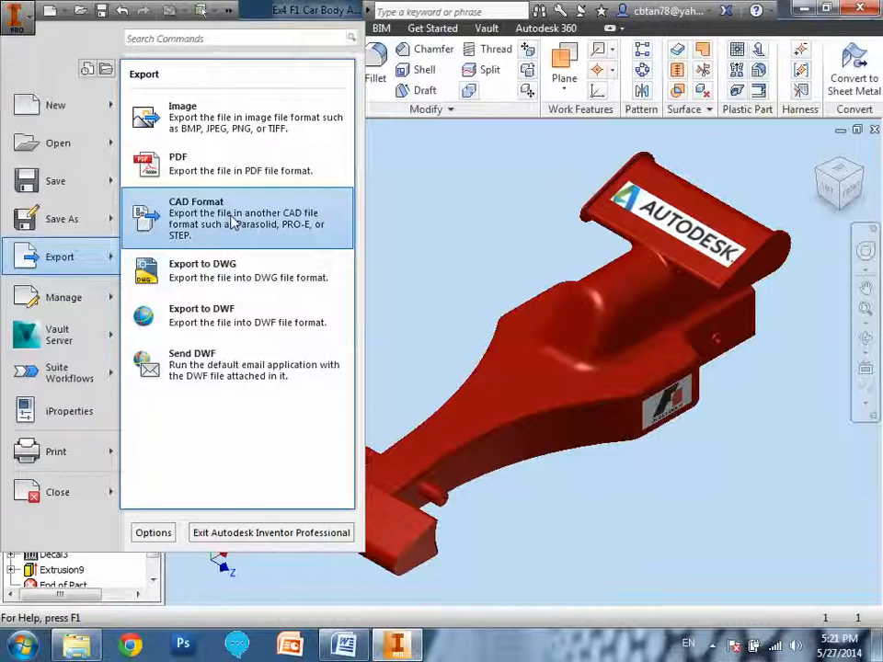
{"action": "left_click", "coordinate": [198, 210]}
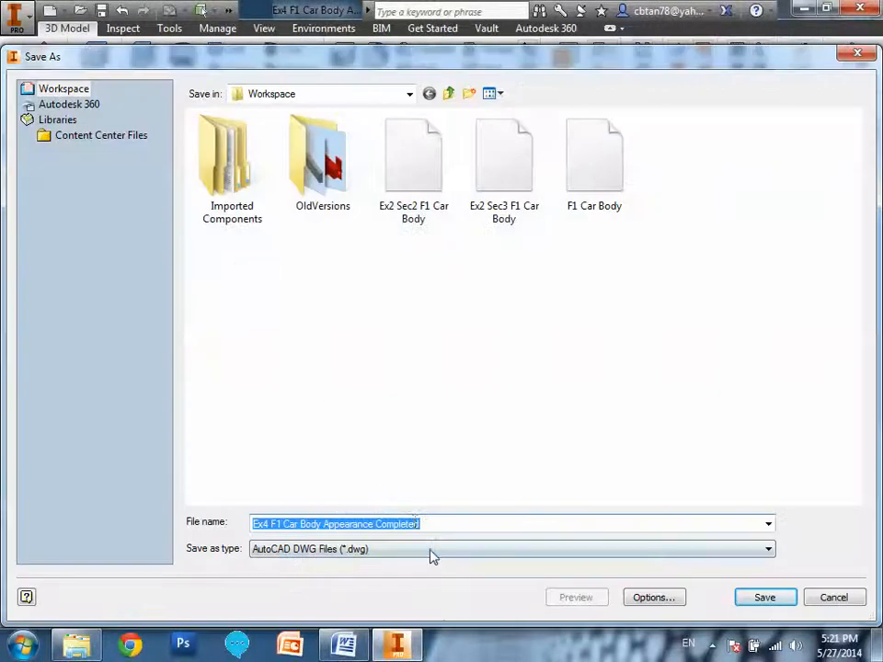
{"action": "left_click", "coordinate": [432, 552]}
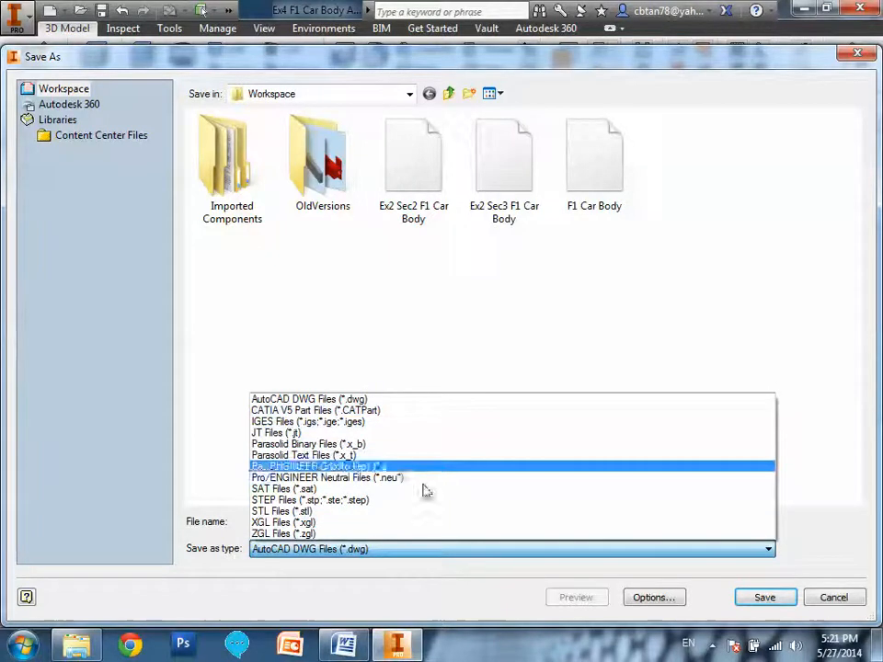
{"action": "left_click", "coordinate": [428, 505]}
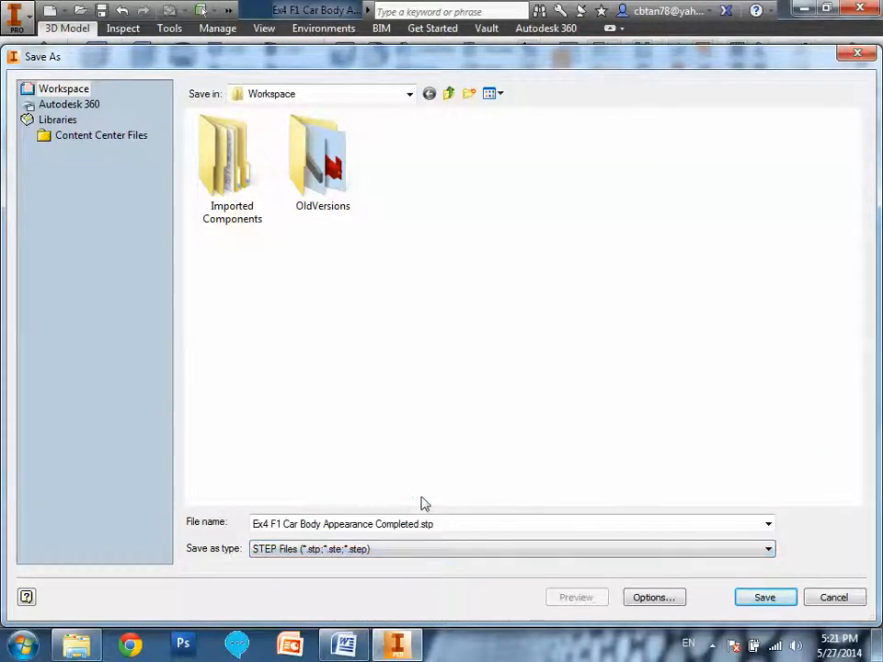
{"action": "left_click", "coordinate": [764, 600]}
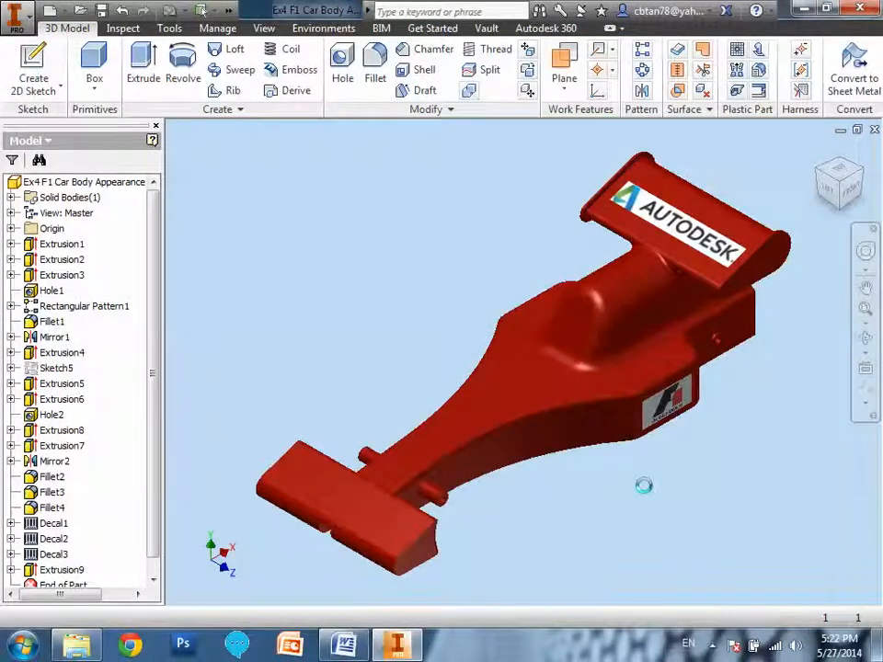
Close Autodesk Inventor and the Document1 Word file without saving the document's changes.
{"action": "left_click", "coordinate": [860, 9]}
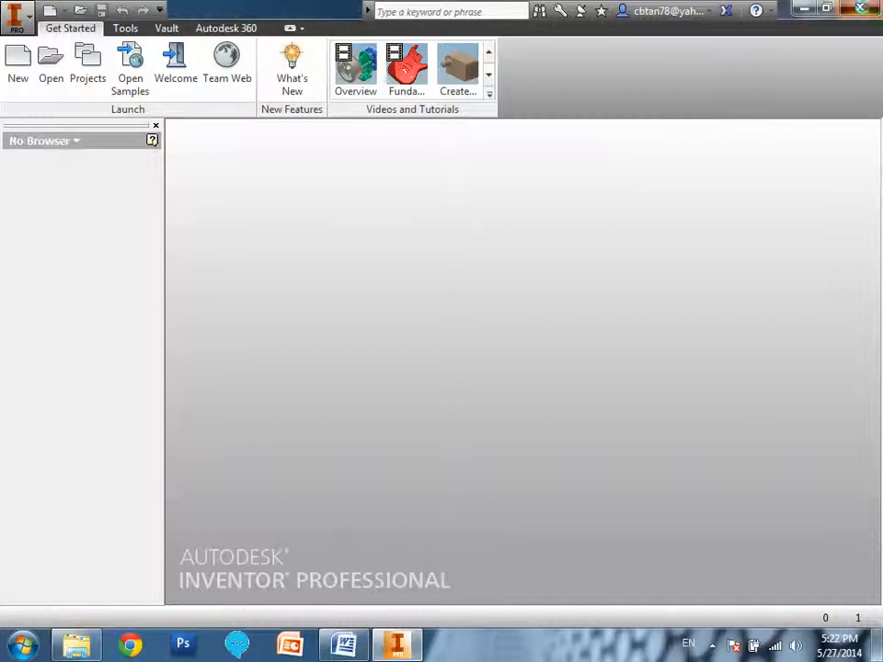
{"action": "left_click", "coordinate": [857, 9]}
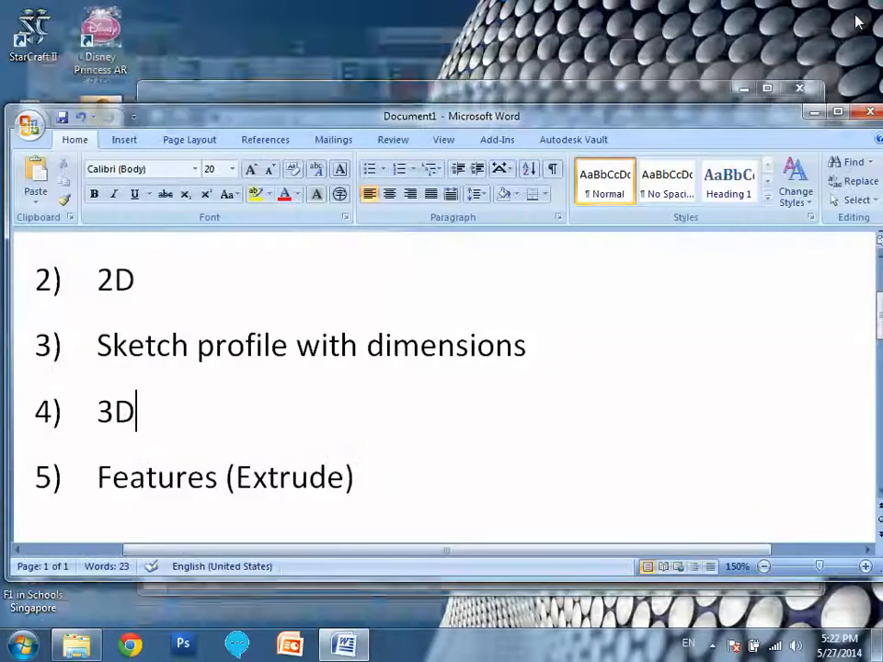
{"action": "left_click", "coordinate": [870, 111]}
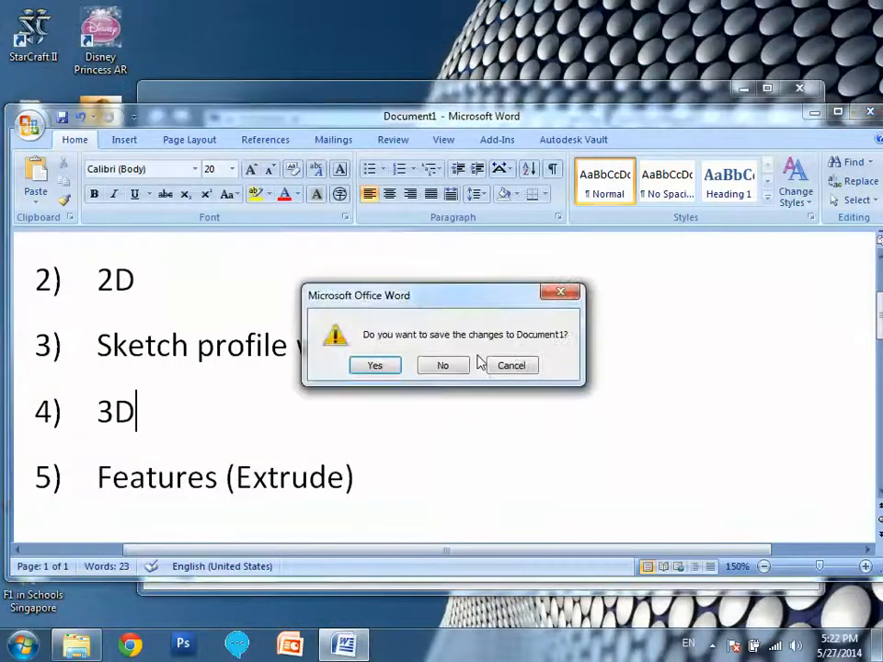
{"action": "left_click", "coordinate": [443, 367]}
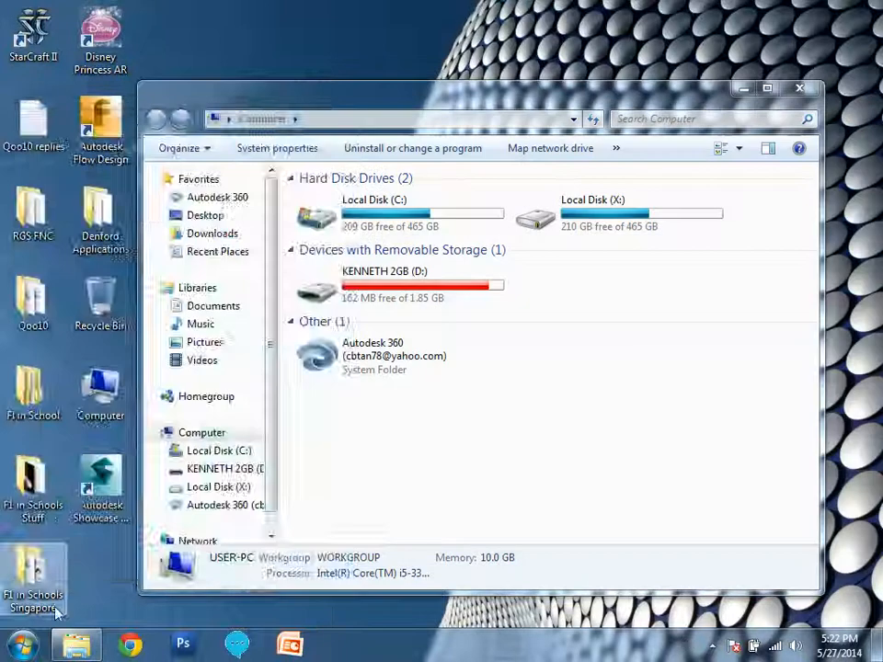
Start SolidWorks 2013 x64 Edition and open R Type Block.STEP from the F1 in Schools BMSS folder.
{"action": "left_click", "coordinate": [22, 644]}
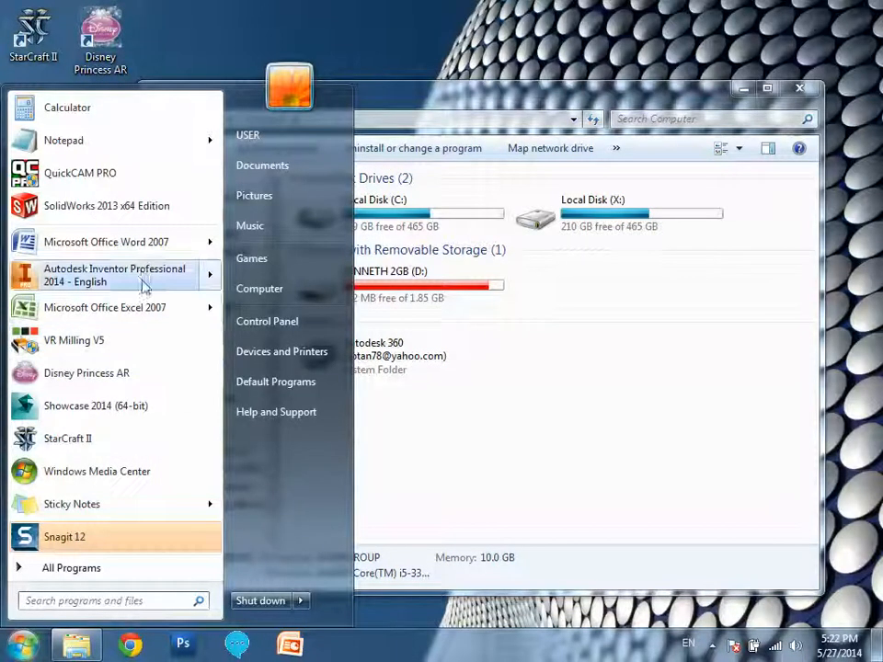
{"action": "left_click", "coordinate": [126, 208]}
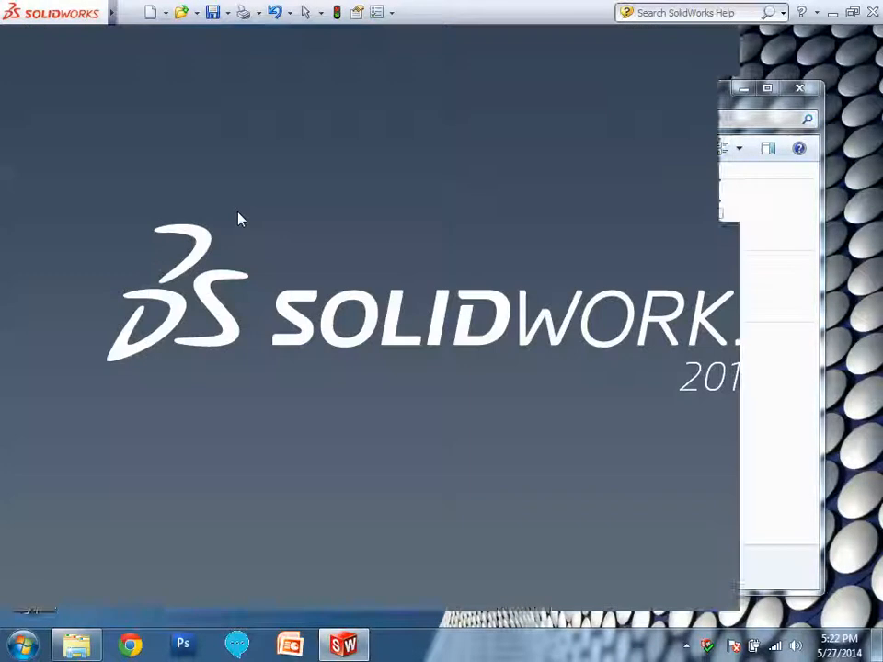
{"action": "left_click", "coordinate": [180, 12]}
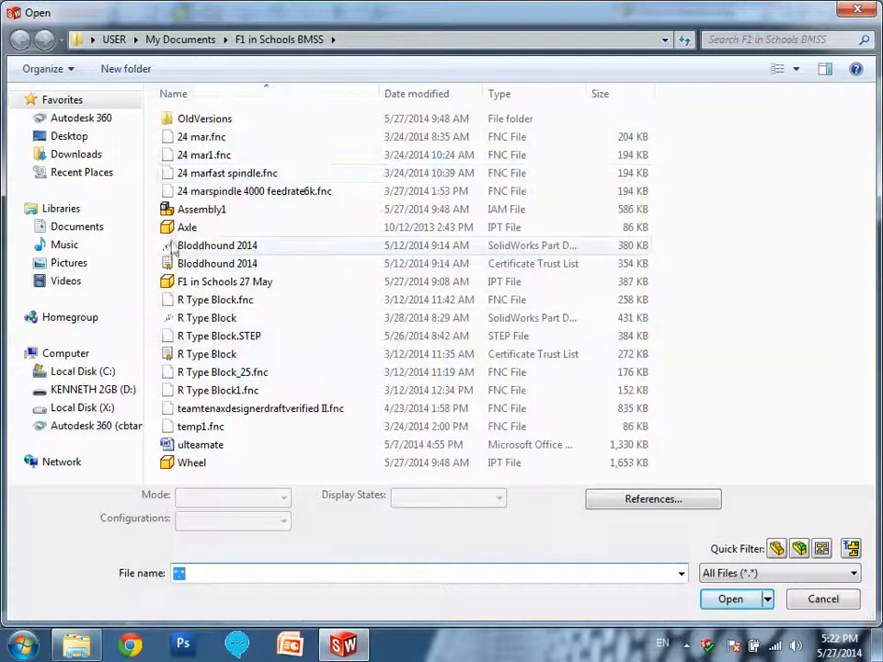
{"action": "double_click", "coordinate": [210, 338]}
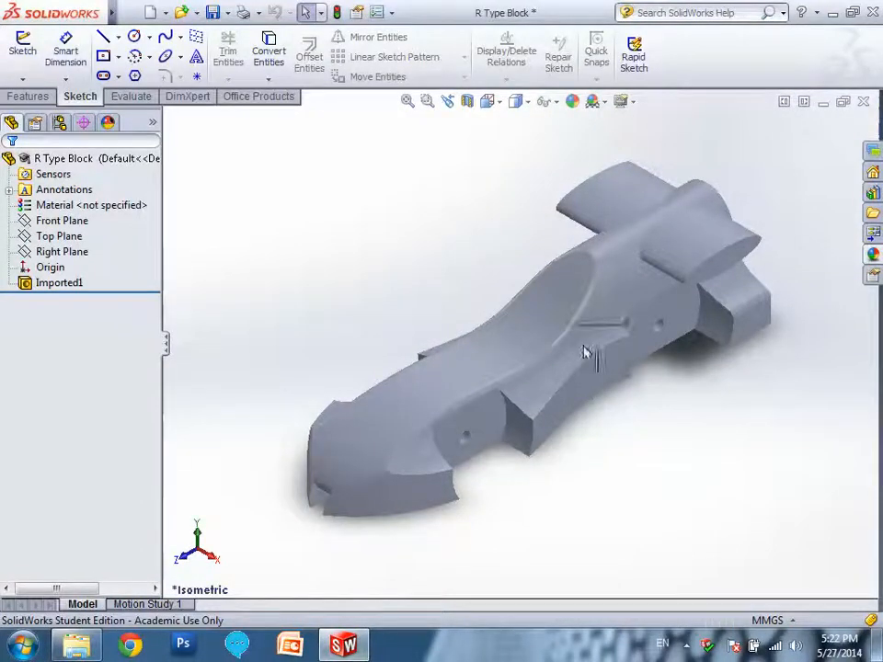
Save the imported car body as a SolidWorks part named R Type Block solidfile in the F1 in Schools BMSS folder.
{"action": "scroll", "coordinate": [678, 419], "scroll_direction": "down", "scroll_amount": 2}
{"action": "scroll", "coordinate": [668, 426], "scroll_direction": "up", "scroll_amount": 3}
{"action": "middle_click_drag", "start_coordinate": [631, 407], "coordinate": [604, 396]}
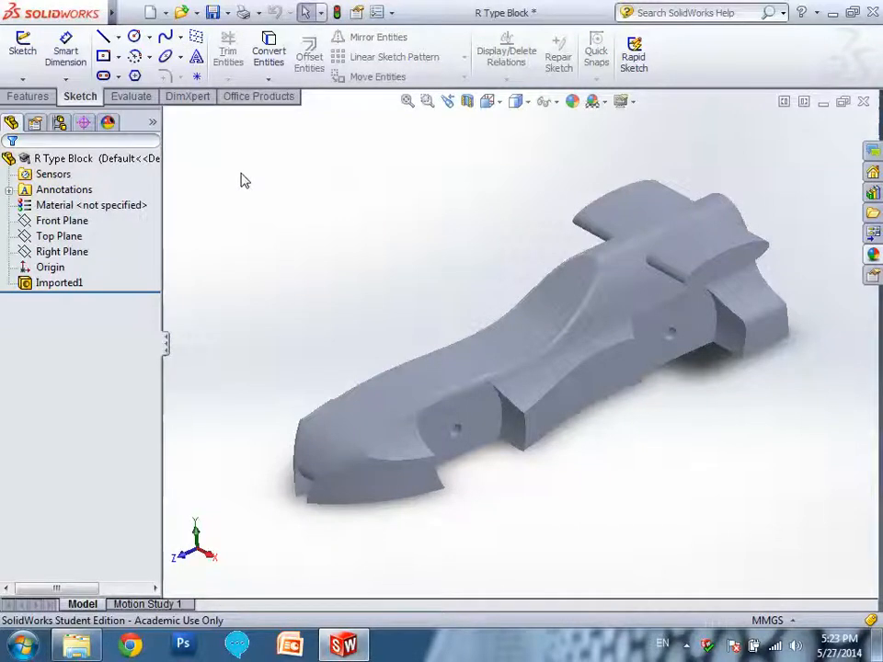
{"action": "left_click", "coordinate": [226, 13]}
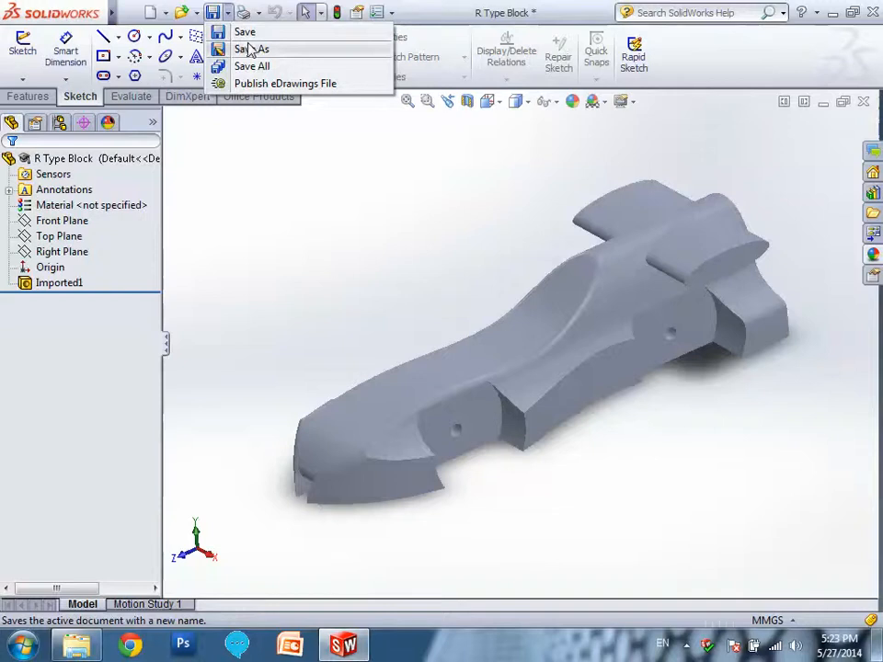
{"action": "left_click", "coordinate": [235, 31]}
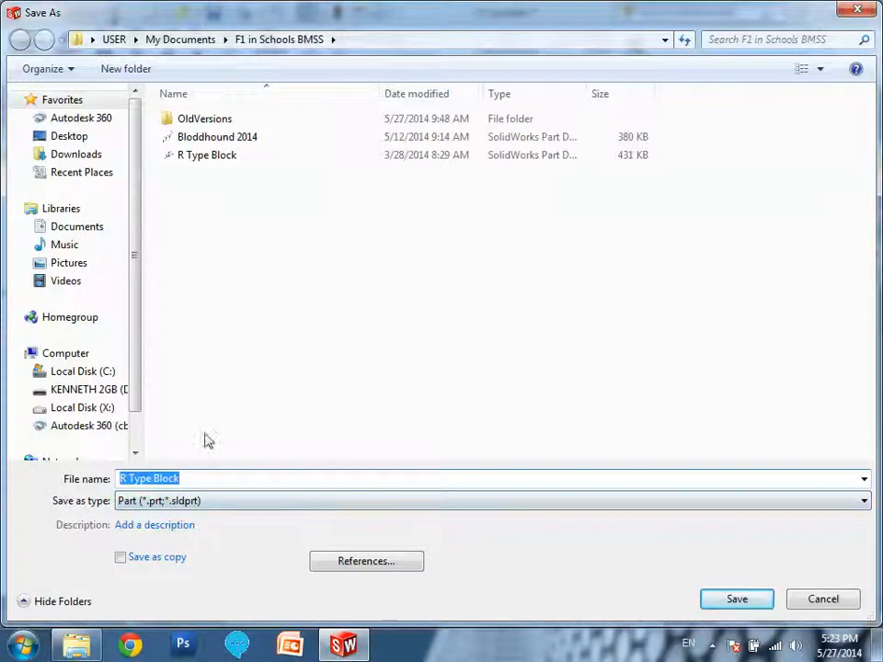
{"action": "left_click", "coordinate": [212, 479]}
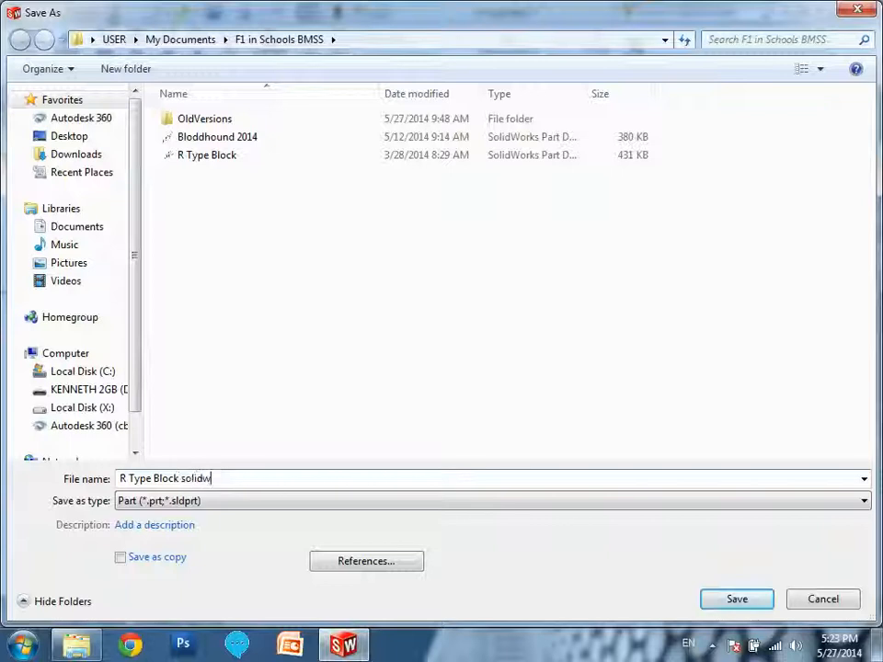
{"action": "type", "text": "solidfile"}
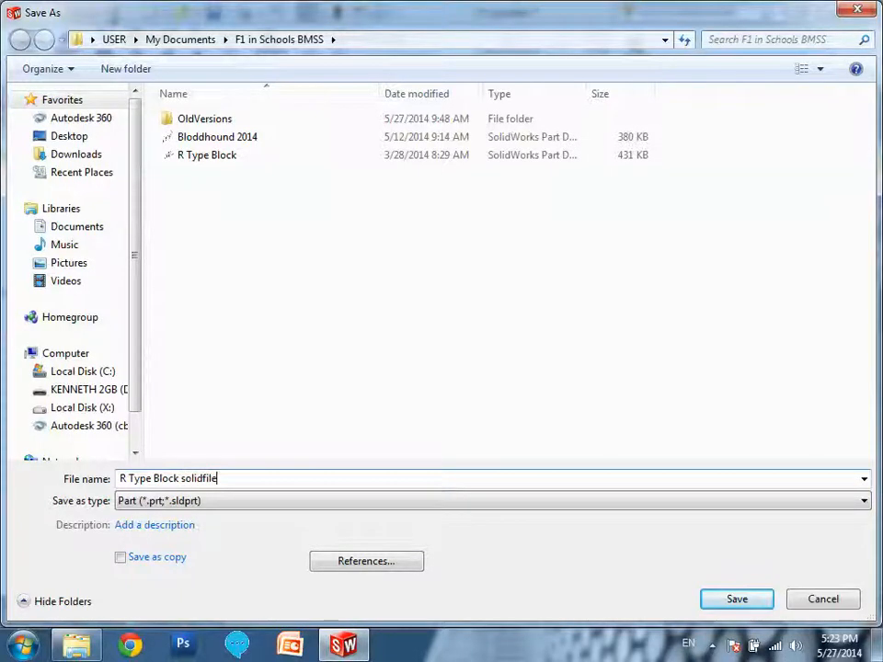
{"action": "left_click", "coordinate": [733, 599]}
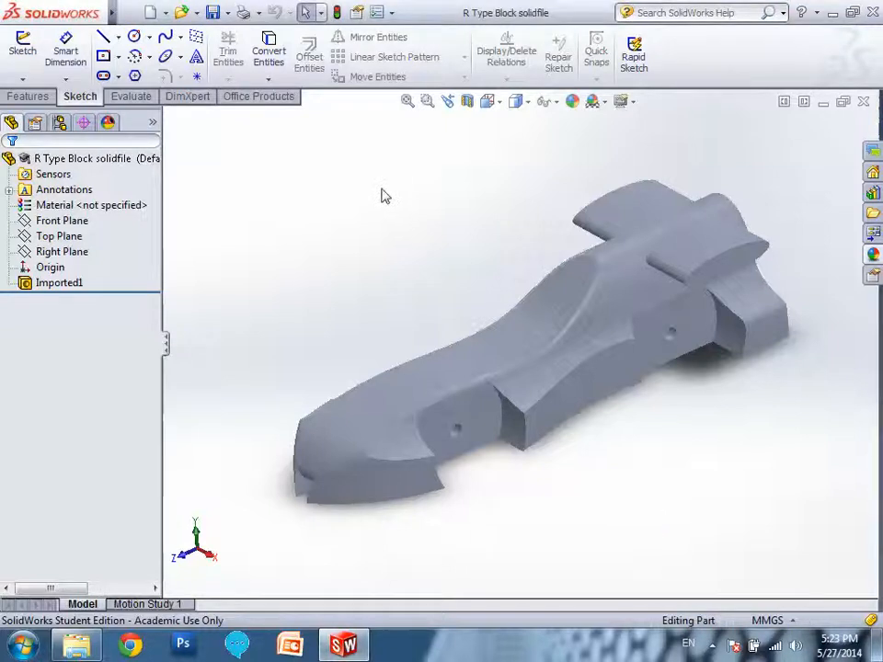
Enable the SolidWorks Flow Simulation 2013 add-in for the current session and for every start-up.
{"action": "left_click", "coordinate": [393, 13]}
{"action": "left_click", "coordinate": [425, 66]}
{"action": "left_click_drag", "start_coordinate": [467, 136], "coordinate": [334, 97]}
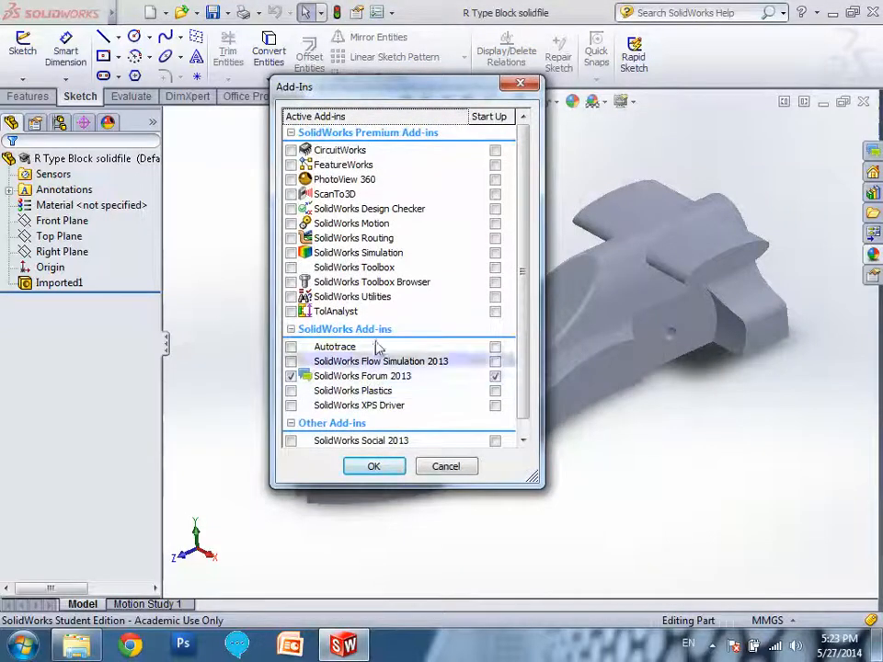
{"action": "left_click", "coordinate": [290, 362]}
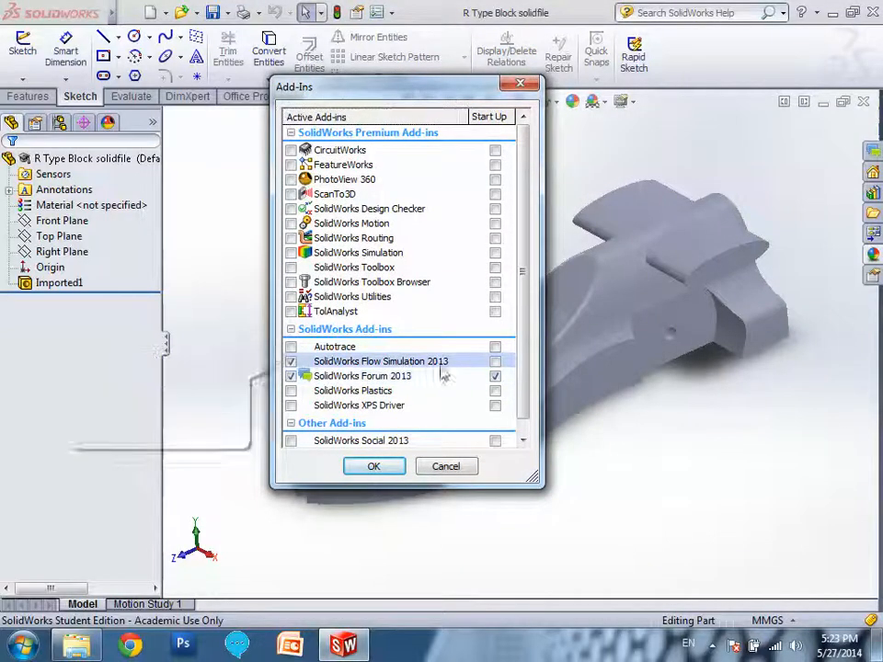
{"action": "left_click", "coordinate": [495, 363]}
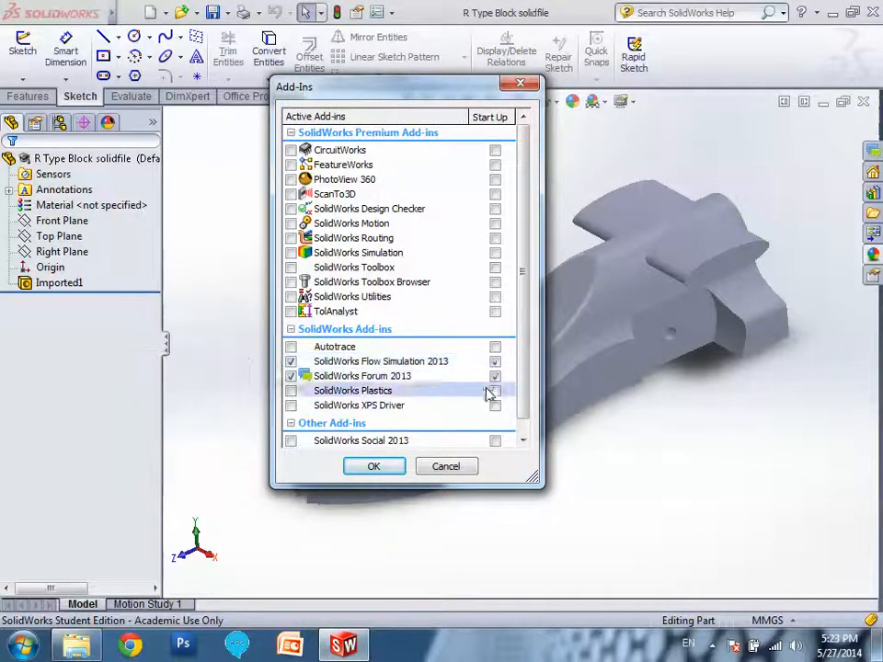
{"action": "left_click", "coordinate": [375, 467]}
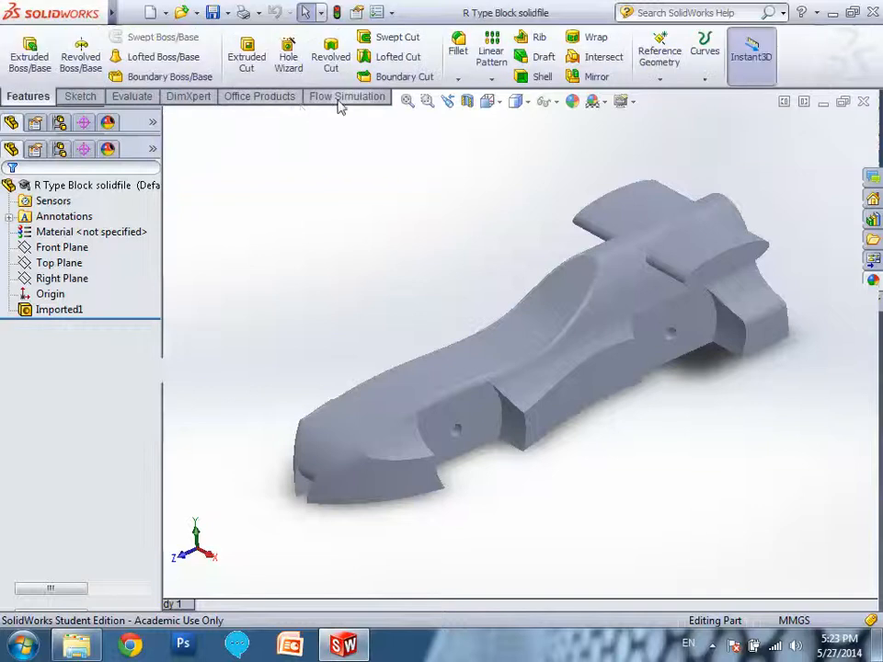
Start a Flow Simulation wizard project named Project on the current configuration, using the SI (m-kg-s) unit system.
{"action": "left_click", "coordinate": [347, 97]}
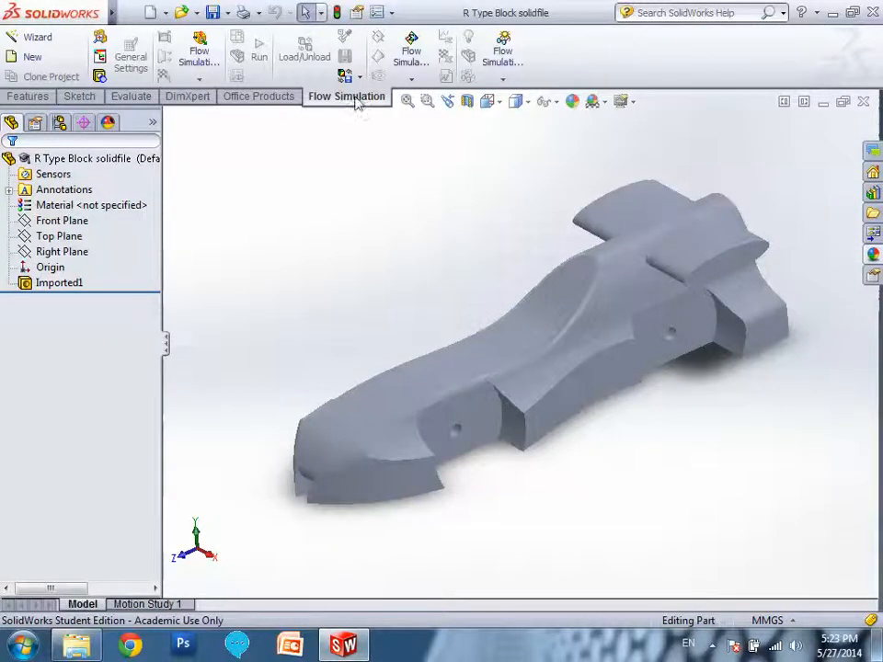
{"action": "left_click", "coordinate": [35, 37]}
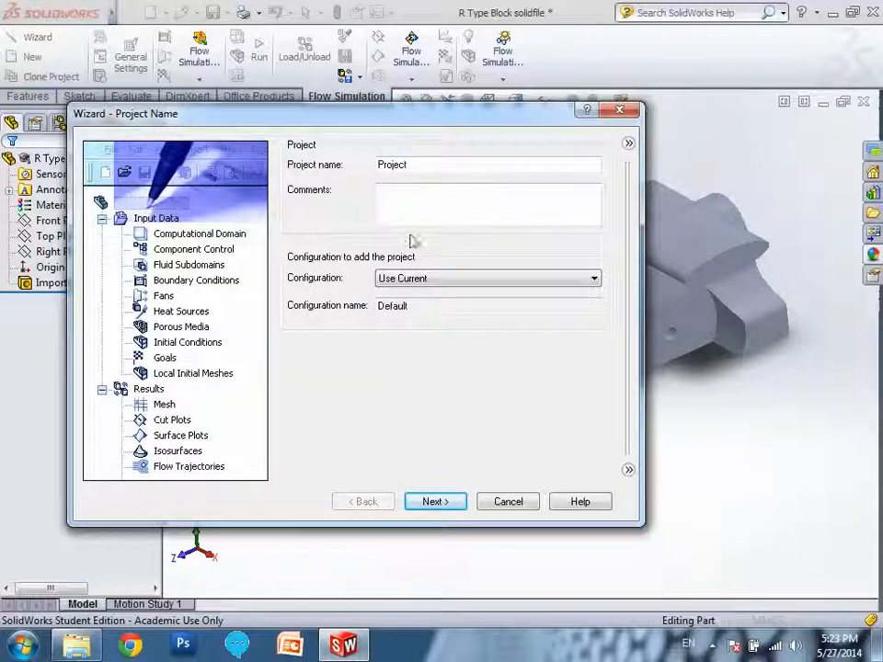
{"action": "left_click", "coordinate": [459, 501]}
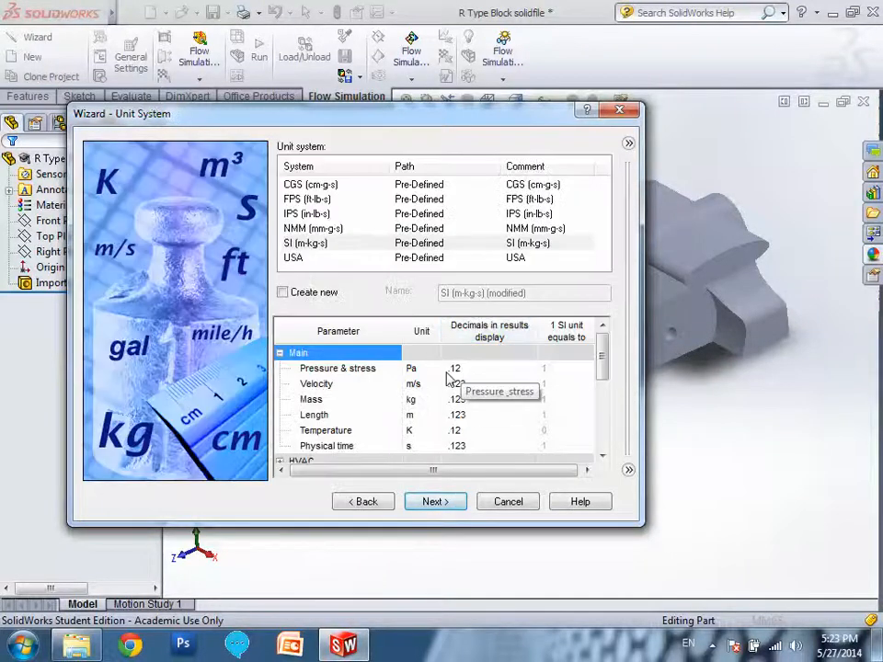
{"action": "left_click_drag", "start_coordinate": [600, 352], "coordinate": [604, 409]}
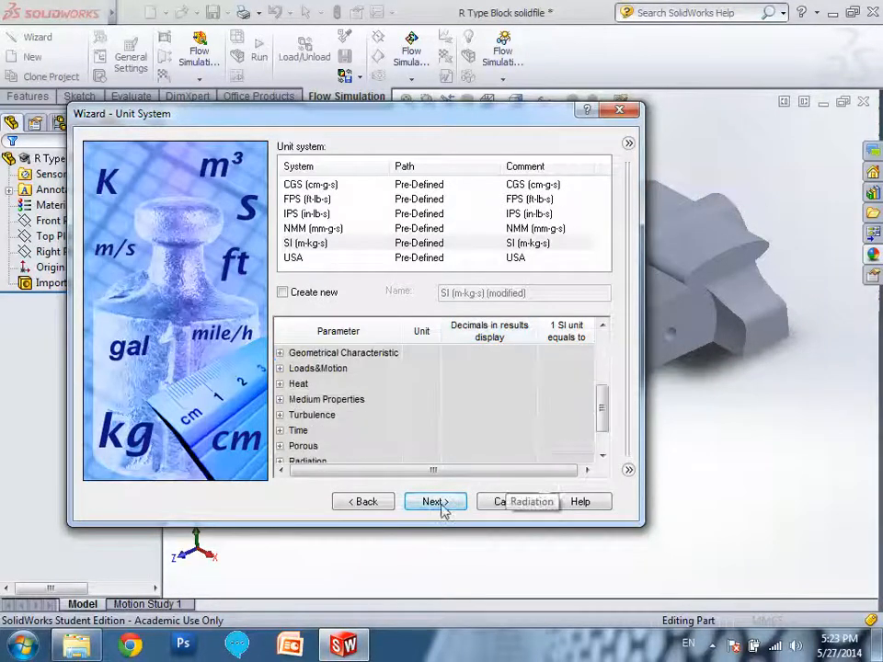
{"action": "left_click", "coordinate": [445, 505]}
Set an External analysis that excludes cavities without flow conditions and internal space, with Z as the reference axis.
{"action": "left_click", "coordinate": [294, 187]}
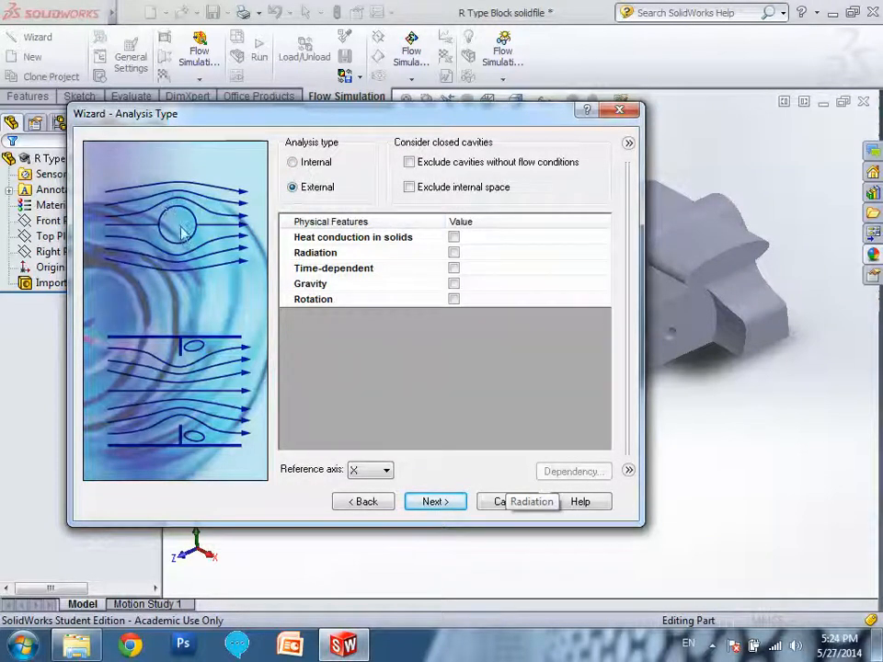
{"action": "left_click", "coordinate": [414, 189]}
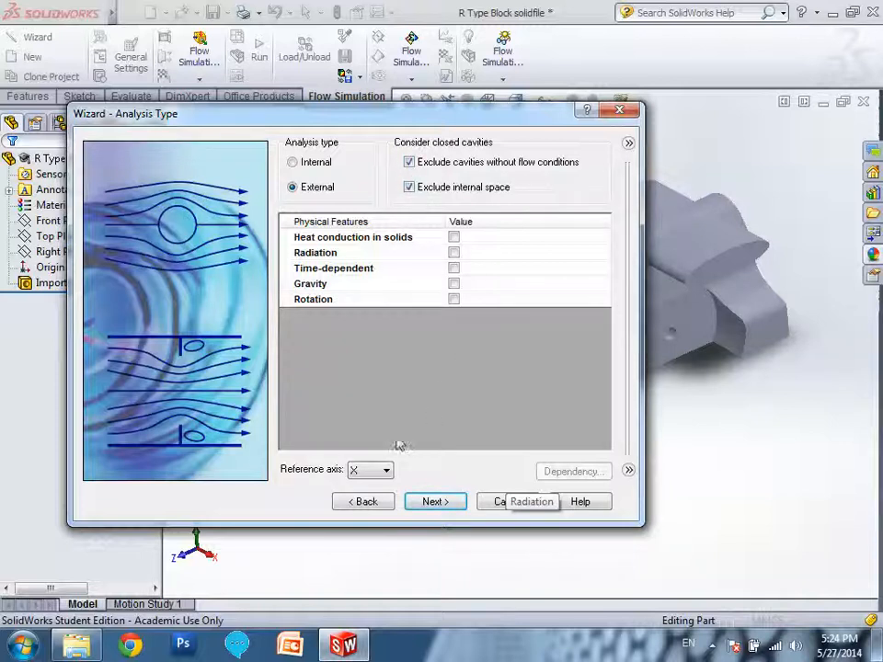
{"action": "left_click_drag", "start_coordinate": [393, 112], "coordinate": [362, 37]}
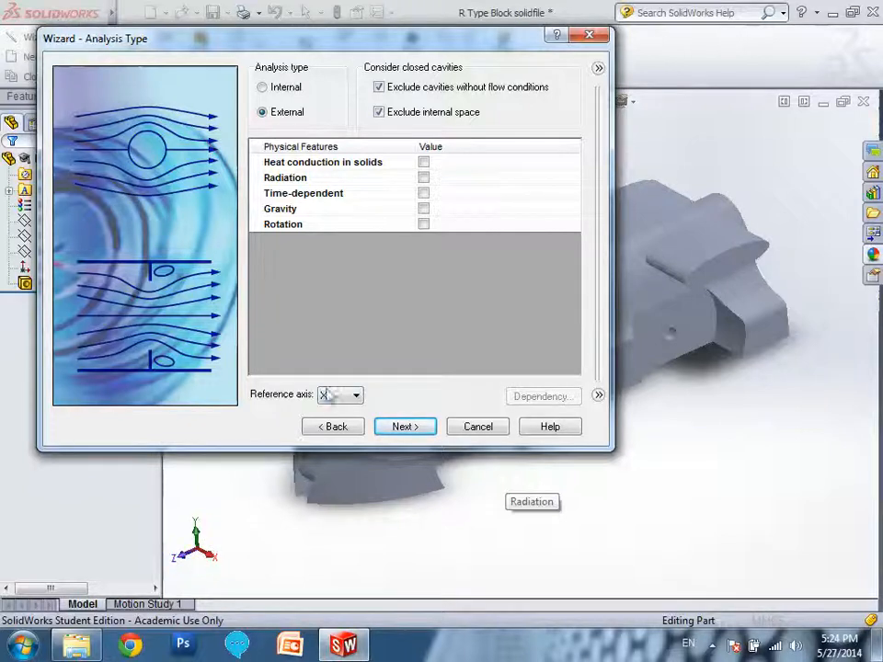
{"action": "left_click", "coordinate": [345, 396]}
{"action": "left_click", "coordinate": [332, 433]}
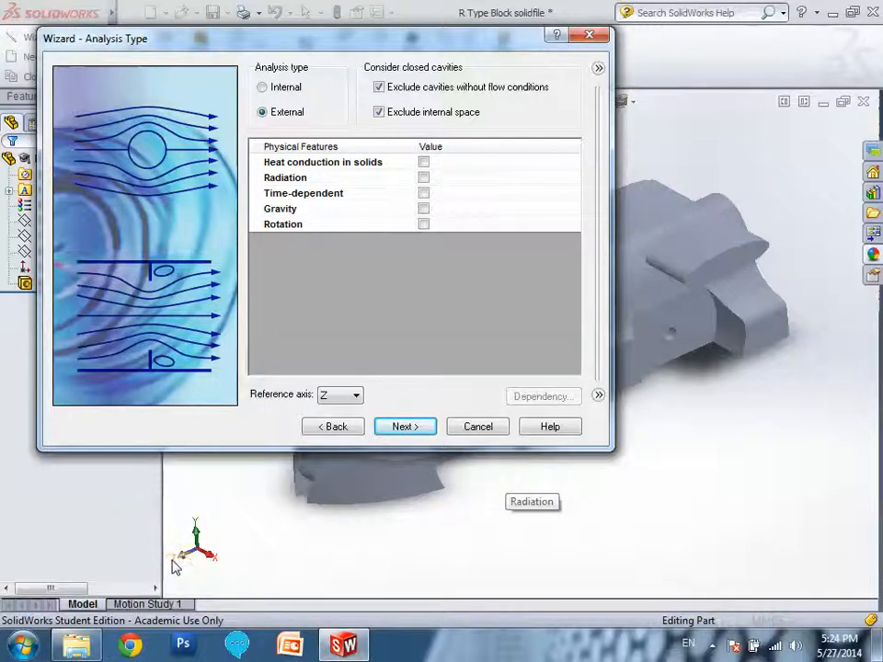
{"action": "left_click_drag", "start_coordinate": [361, 44], "coordinate": [424, 65]}
{"action": "left_click", "coordinate": [358, 417]}
Add the pre-defined gas Air as the project's default fluid.
{"action": "left_click", "coordinate": [263, 108]}
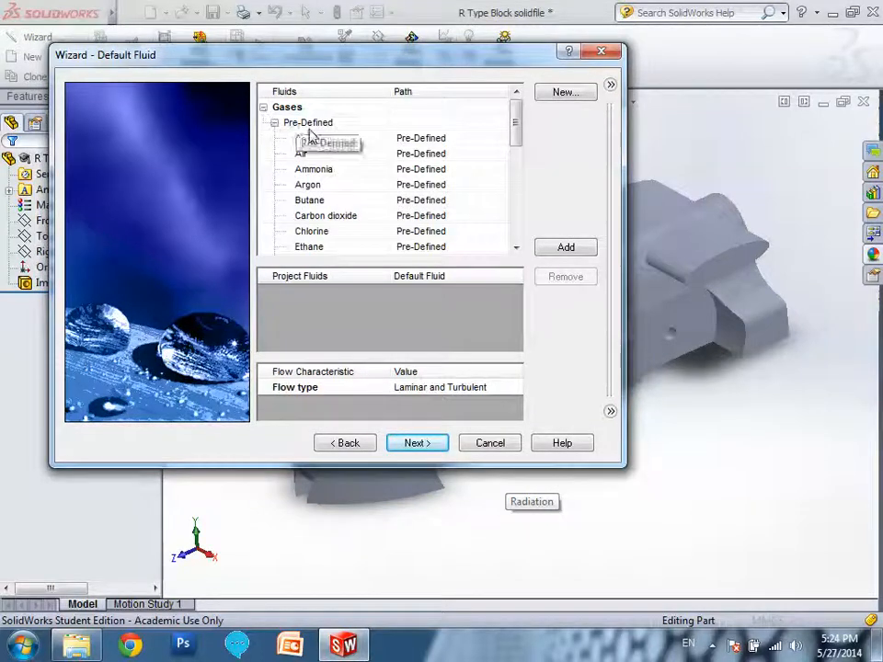
{"action": "left_click_drag", "start_coordinate": [336, 158], "coordinate": [566, 250]}
{"action": "left_click", "coordinate": [566, 249]}
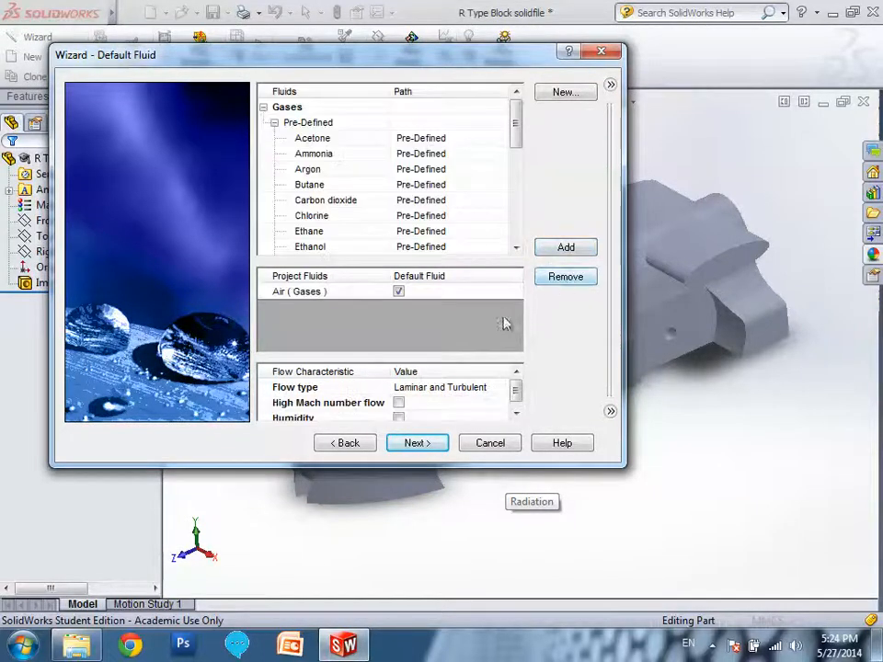
Accept the default wall conditions, set the ambient velocity in Z direction to -20 m/s and finish the wizard.
{"action": "left_click", "coordinate": [428, 444]}
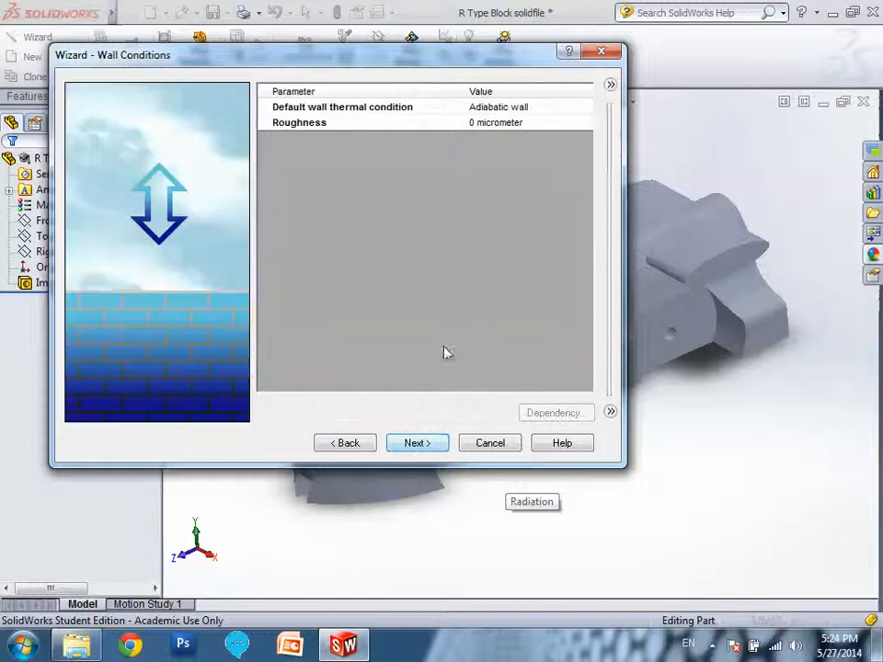
{"action": "left_click", "coordinate": [418, 444]}
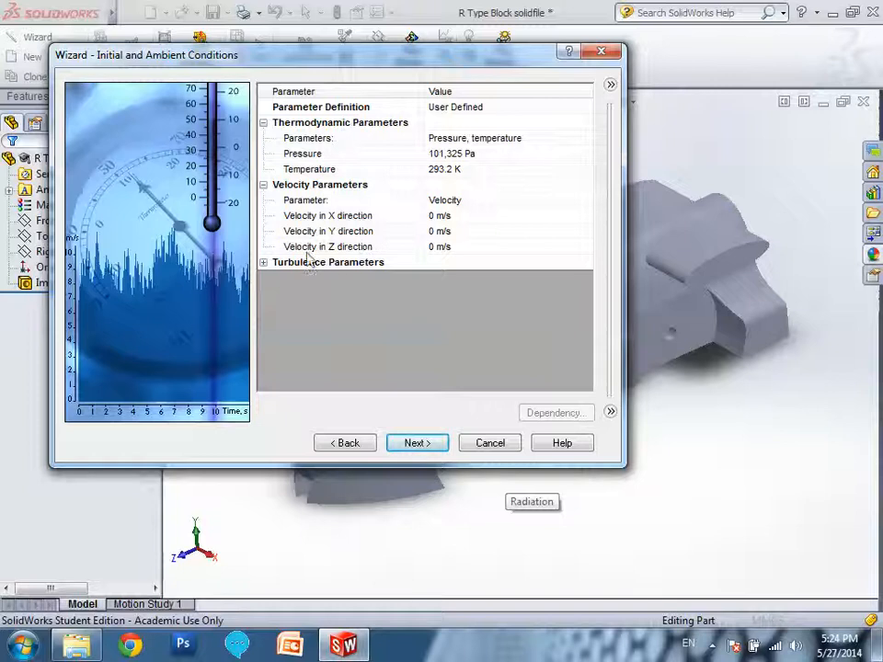
{"action": "left_click", "coordinate": [436, 249]}
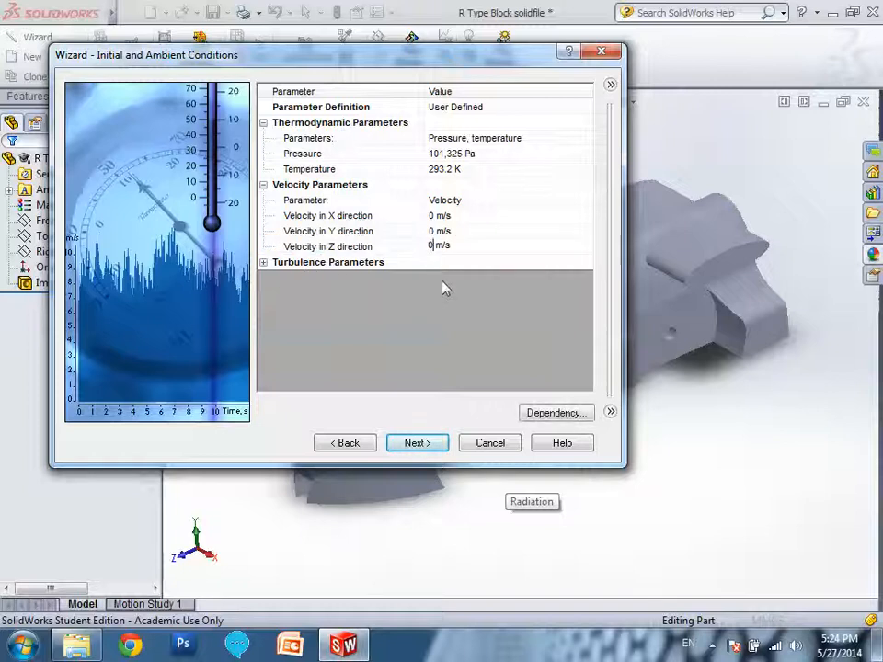
{"action": "key", "text": "BackSpace"}
{"action": "type", "text": "-20"}
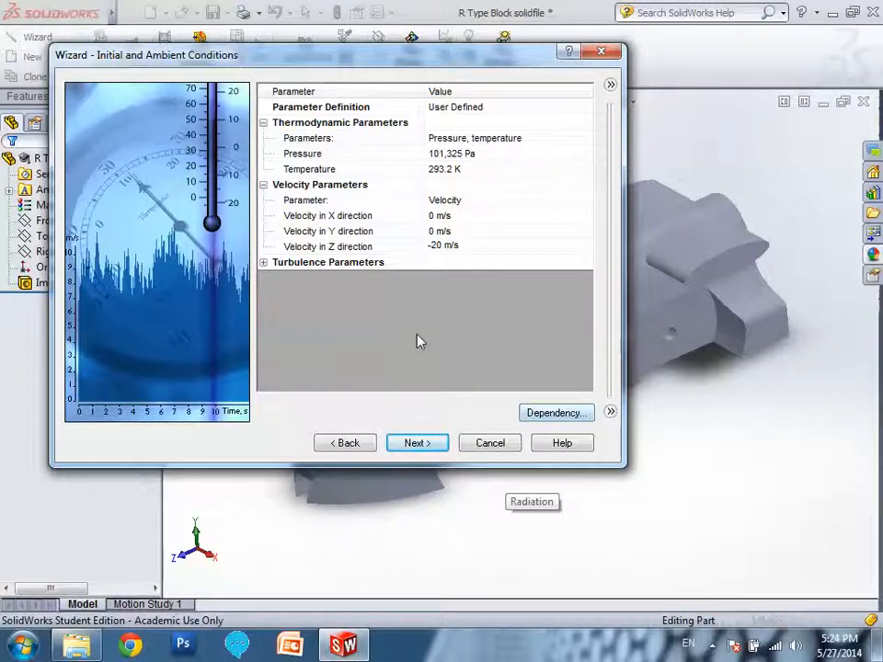
{"action": "left_click", "coordinate": [435, 443]}
{"action": "left_click", "coordinate": [416, 442]}
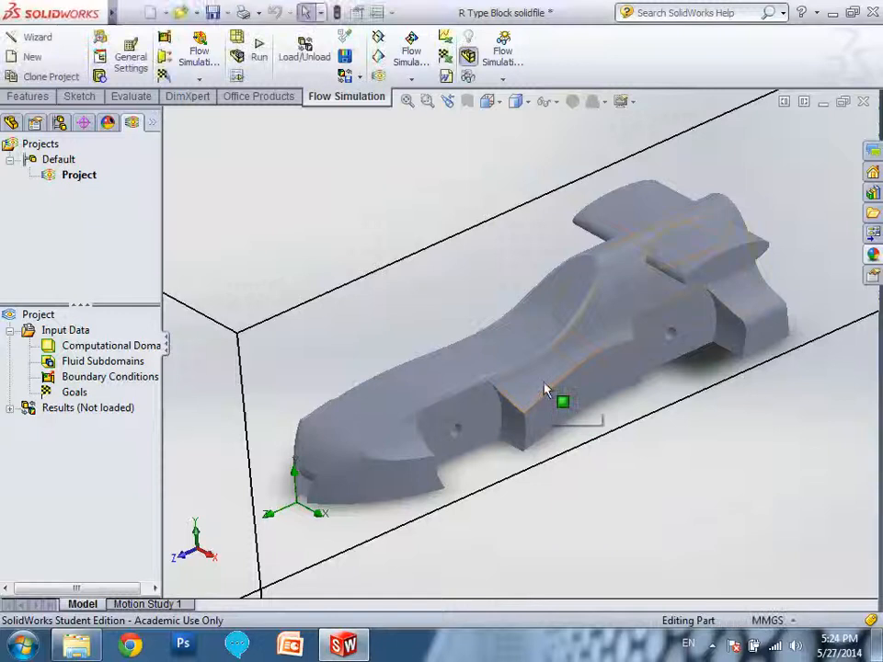
Try to run the project's flow calculation, and close the solver during geometry preparation.
{"action": "scroll", "coordinate": [570, 331], "scroll_direction": "down", "scroll_amount": 3}
{"action": "middle_click_drag", "start_coordinate": [657, 402], "coordinate": [668, 398]}
{"action": "left_click", "coordinate": [9, 408]}
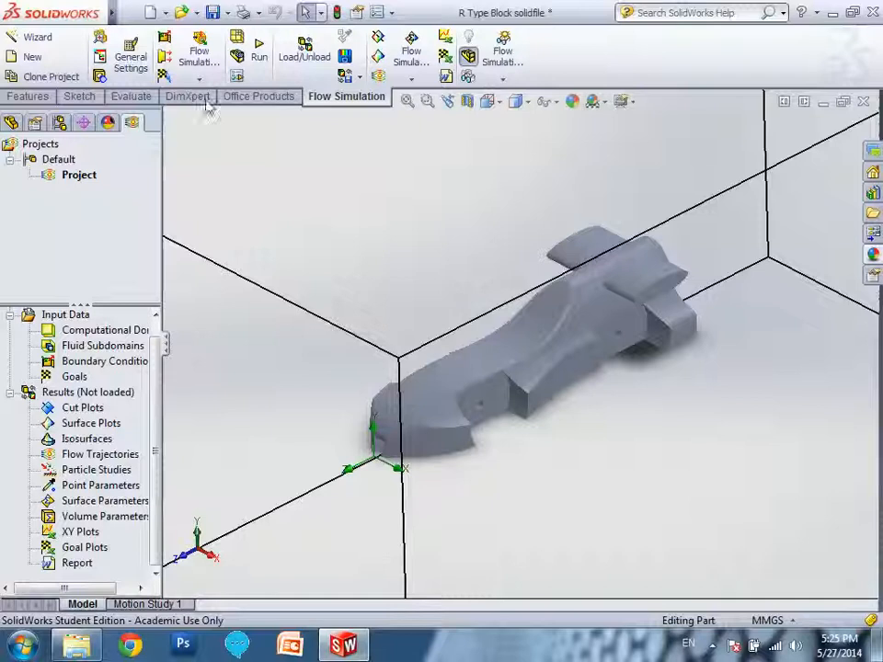
{"action": "left_click", "coordinate": [259, 56]}
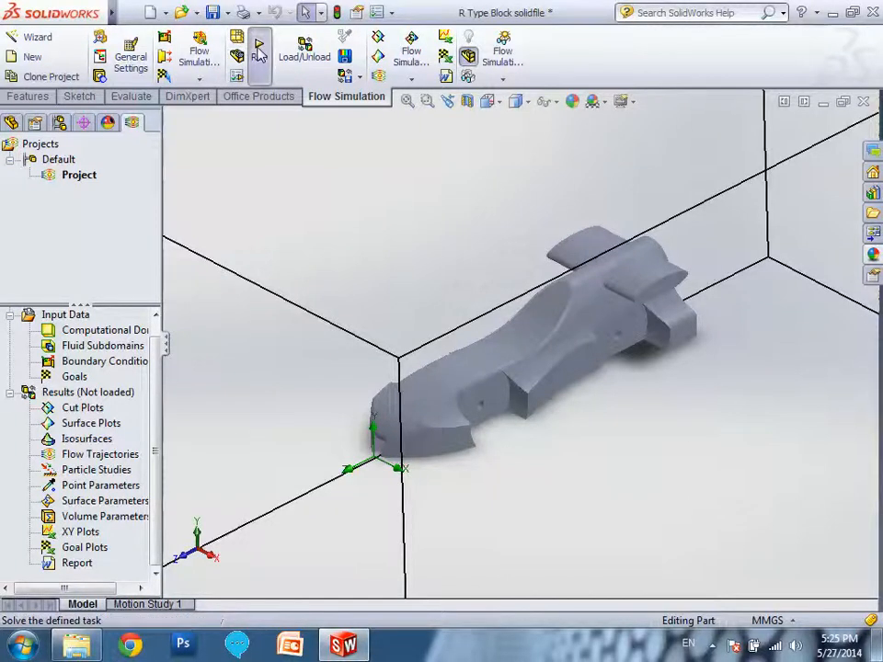
{"action": "left_click", "coordinate": [610, 230]}
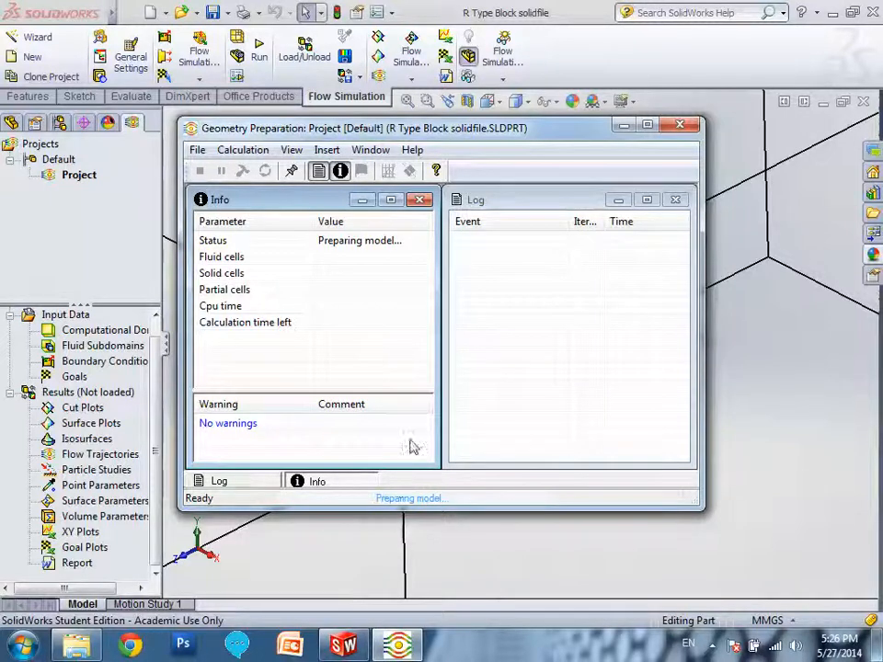
{"action": "left_click", "coordinate": [197, 150]}
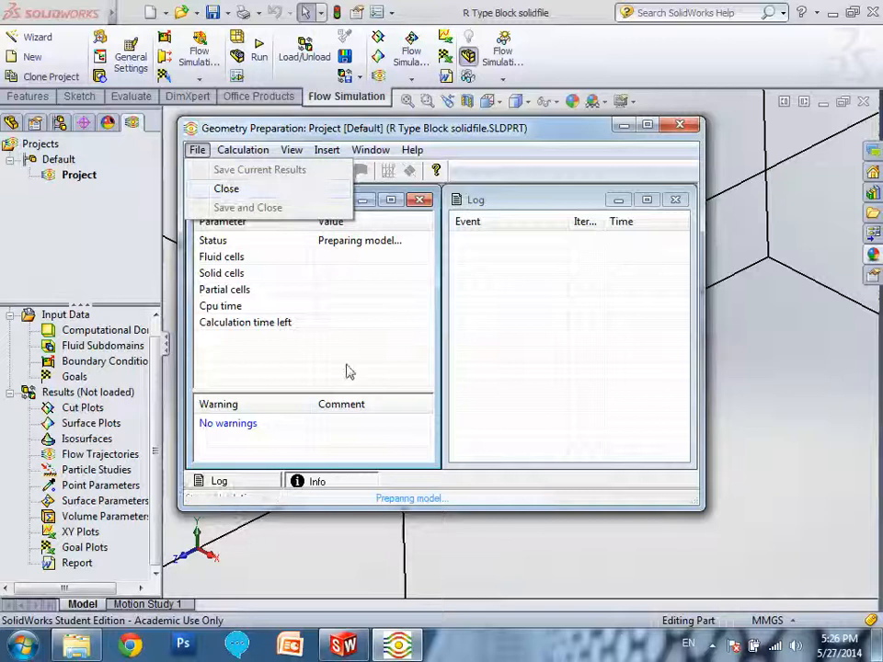
{"action": "left_click", "coordinate": [235, 192]}
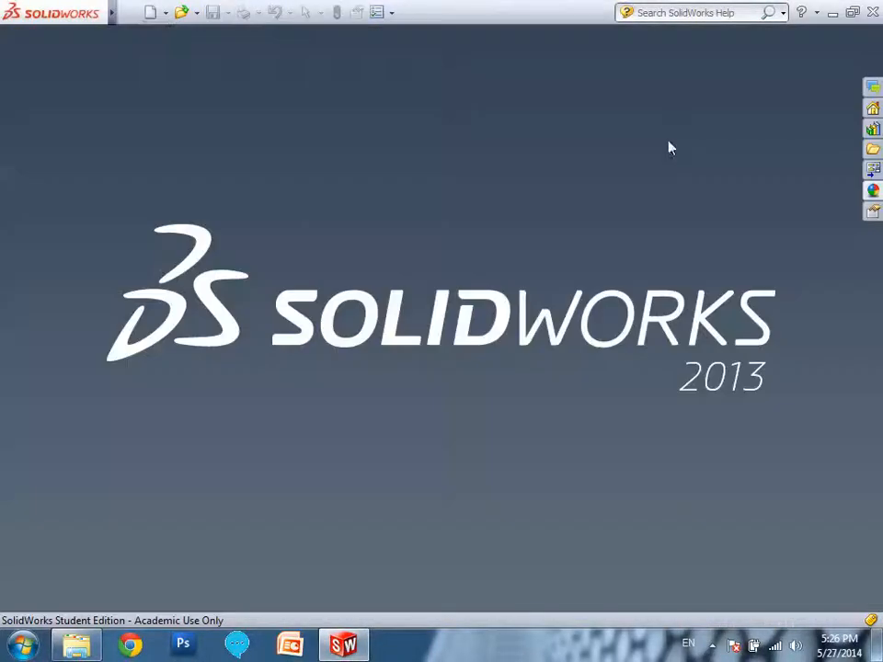
Open the R Type Block SolidWorks part from the F1 in Schools BMSS folder.
{"action": "left_click", "coordinate": [181, 12]}
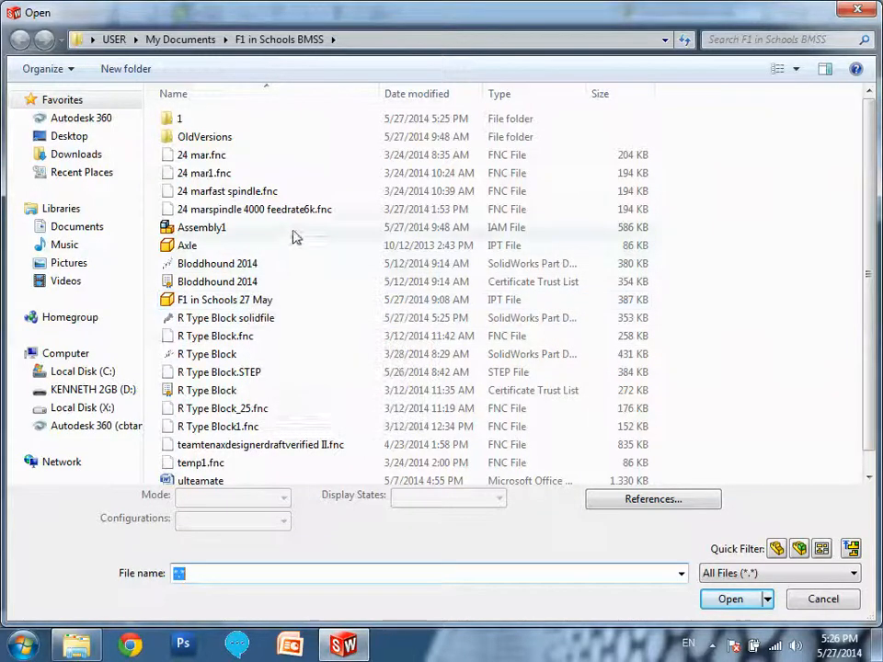
{"action": "scroll", "coordinate": [776, 349], "scroll_direction": "down", "scroll_amount": 1}
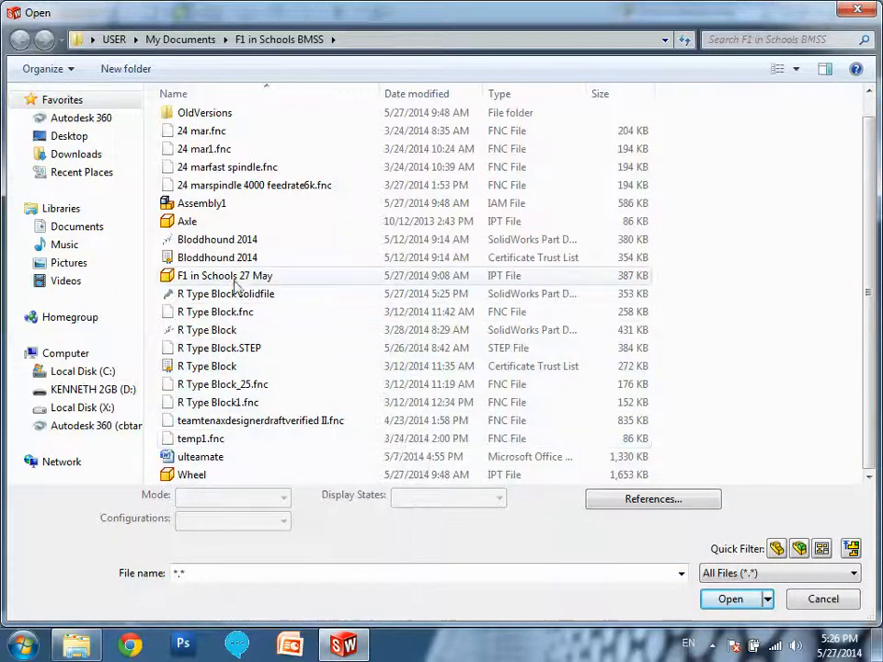
{"action": "double_click", "coordinate": [211, 331]}
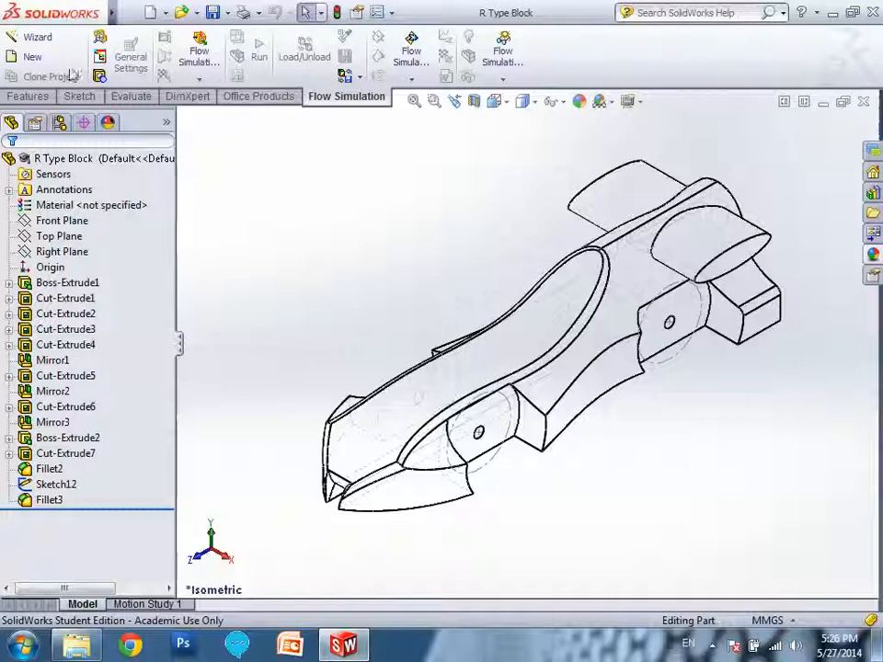
Start a Flow Simulation wizard project named Project on the current configuration, using the SI (m-kg-s) unit system.
{"action": "left_click", "coordinate": [29, 44]}
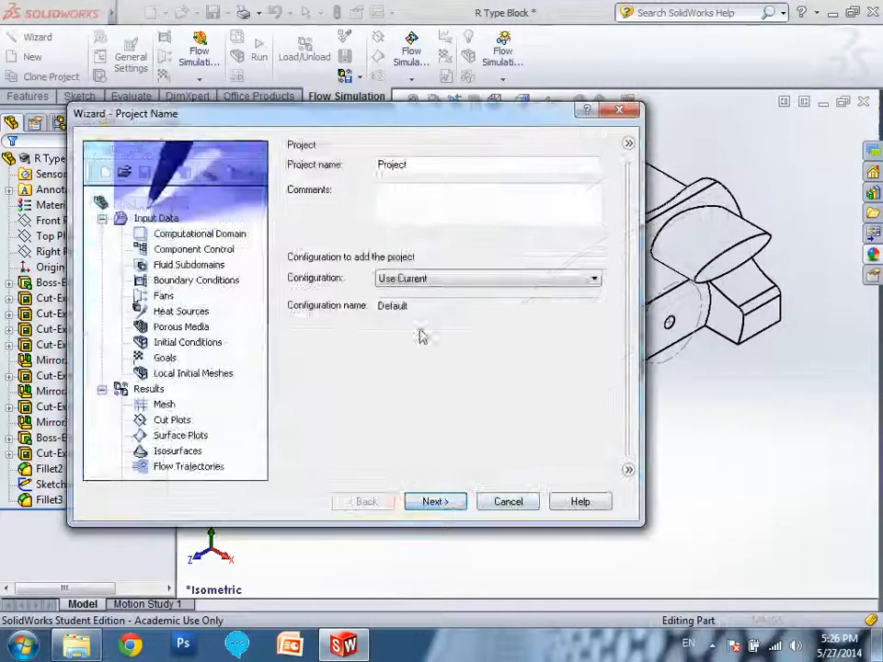
{"action": "left_click", "coordinate": [456, 508]}
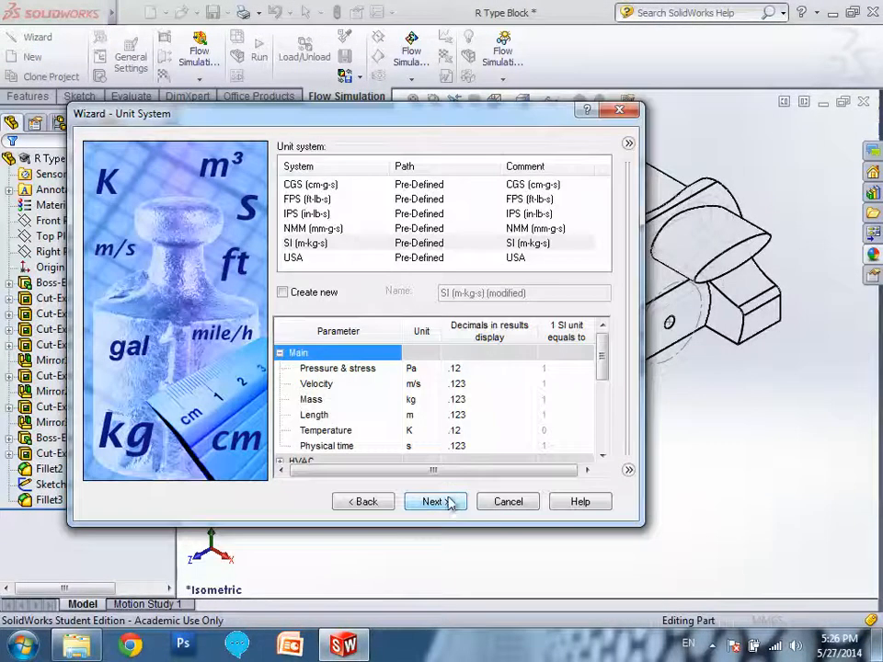
{"action": "left_click", "coordinate": [451, 504]}
Set an External analysis that excludes cavities without flow conditions and internal space, with Z as the reference axis.
{"action": "left_click", "coordinate": [313, 187]}
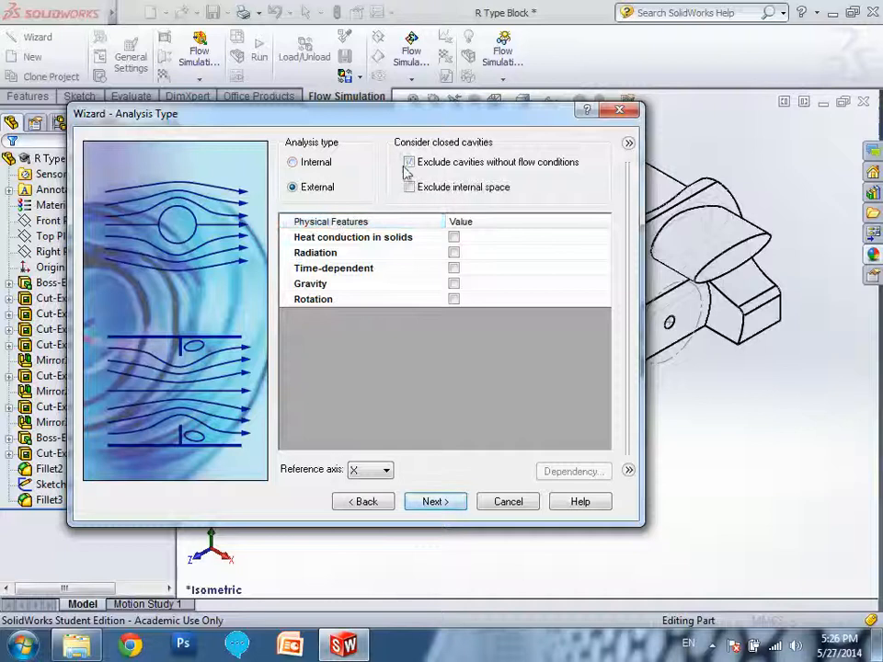
{"action": "left_click", "coordinate": [409, 187]}
{"action": "left_click", "coordinate": [384, 470]}
{"action": "left_click", "coordinate": [374, 509]}
{"action": "left_click", "coordinate": [434, 501]}
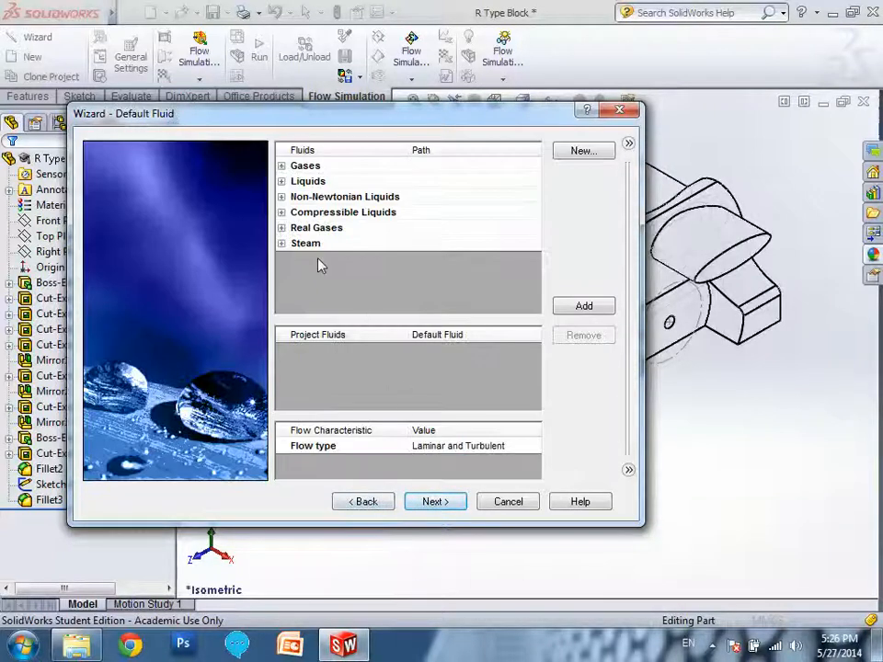
Add the pre-defined gas Air as the default project fluid.
{"action": "left_click", "coordinate": [281, 166]}
{"action": "left_click", "coordinate": [368, 212]}
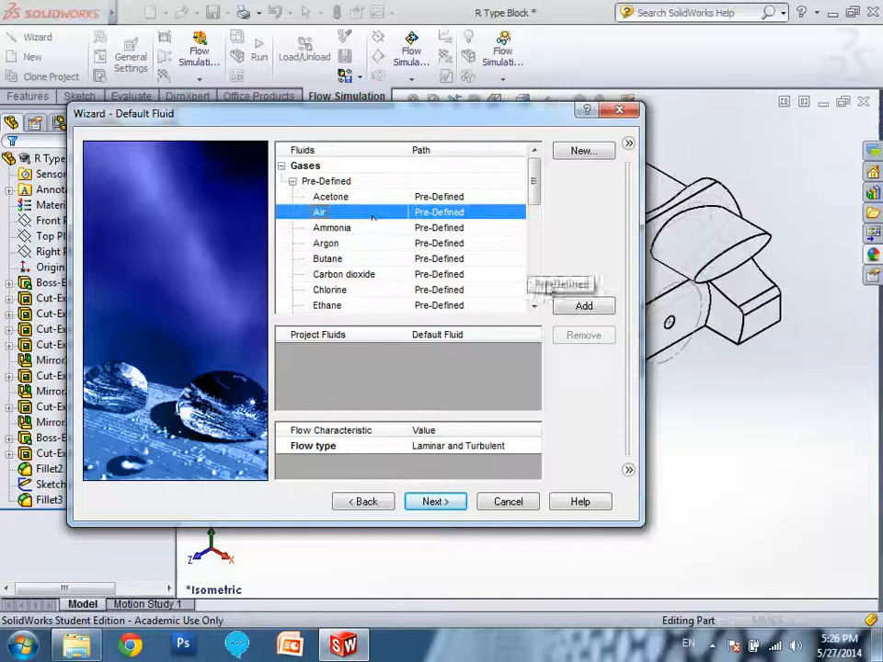
{"action": "left_click", "coordinate": [569, 309]}
{"action": "left_click", "coordinate": [434, 503]}
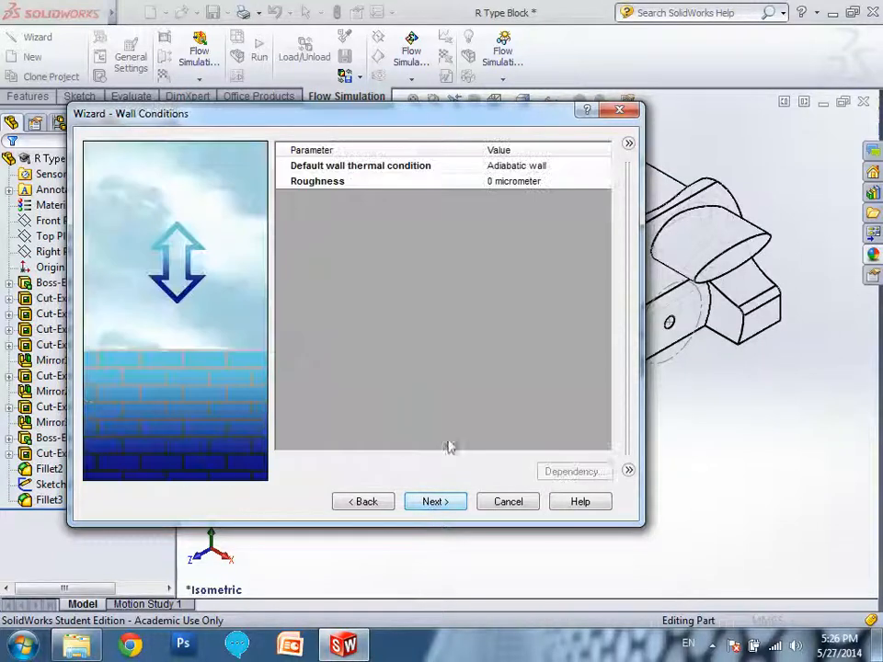
Keep the default wall conditions, set the velocity in Z direction to -20 m/s and complete the wizard.
{"action": "left_click", "coordinate": [450, 502]}
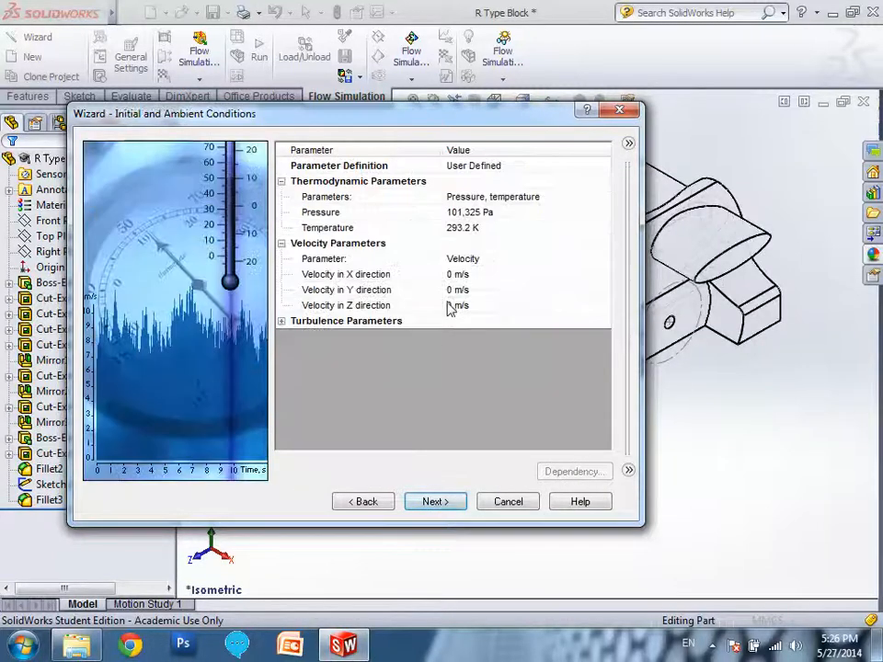
{"action": "left_click", "coordinate": [454, 304]}
{"action": "type", "text": "-20"}
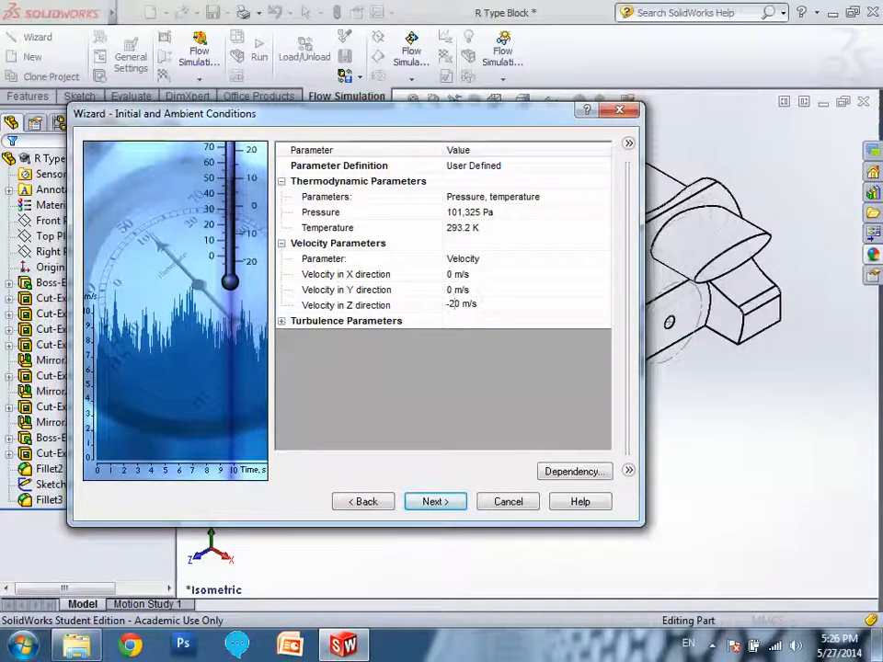
{"action": "left_click", "coordinate": [449, 502]}
{"action": "left_click", "coordinate": [451, 505]}
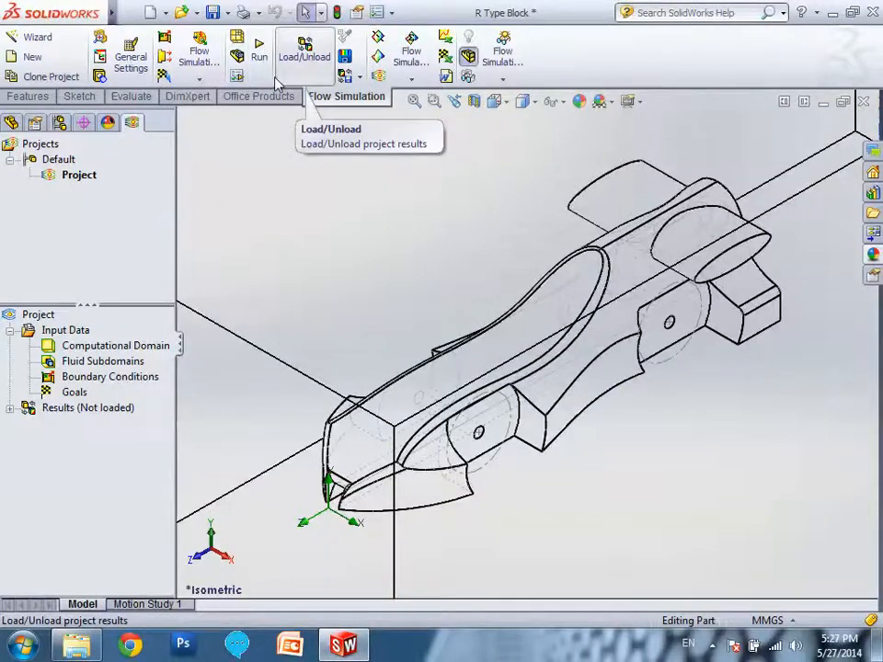
Try to insert goals into the flow project, and force the unresponsive SolidWorks 2013 to close.
{"action": "right_click", "coordinate": [77, 395]}
{"action": "left_click", "coordinate": [92, 404]}
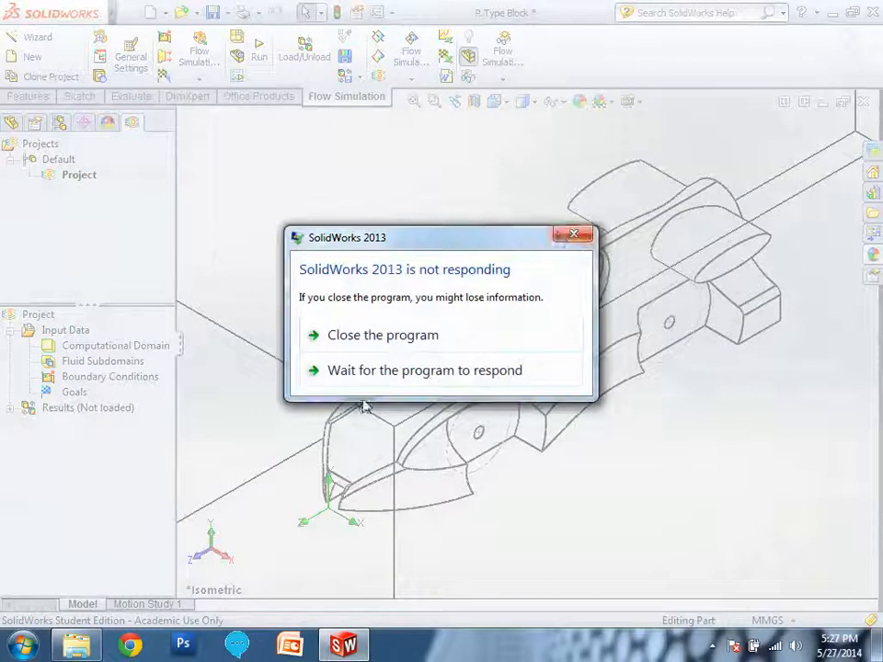
{"action": "left_click", "coordinate": [572, 236]}
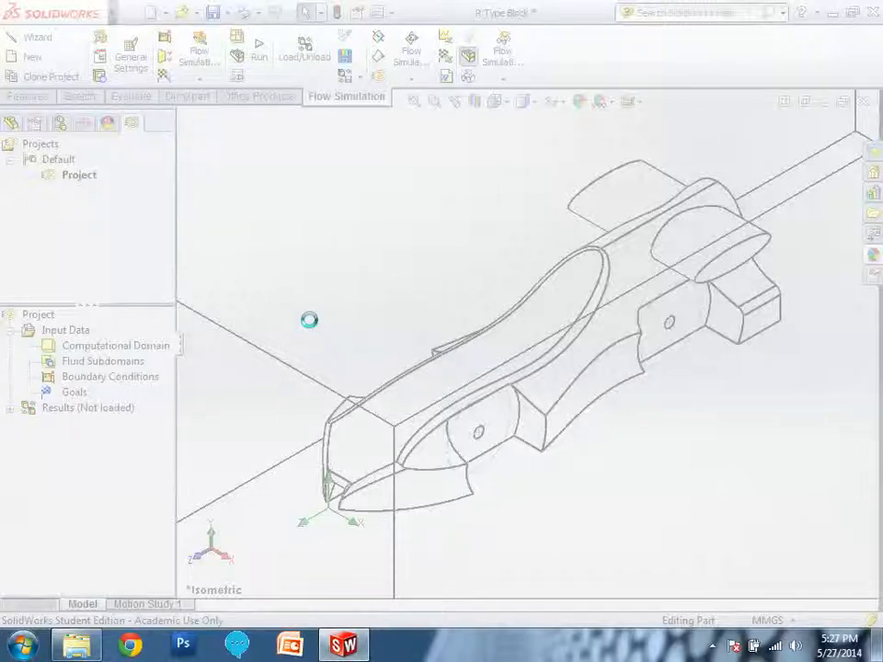
{"action": "left_click", "coordinate": [346, 648]}
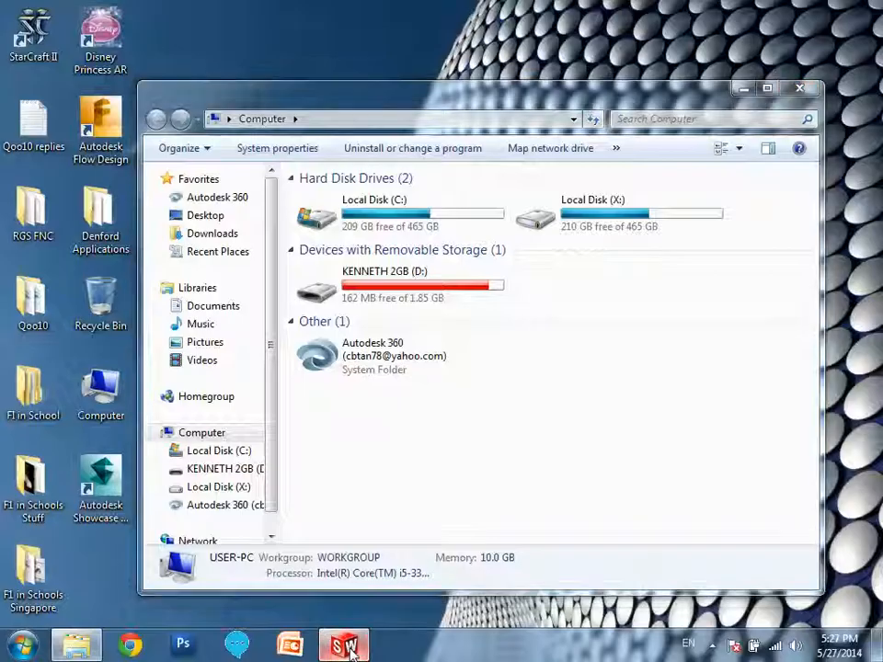
{"action": "left_click", "coordinate": [346, 648]}
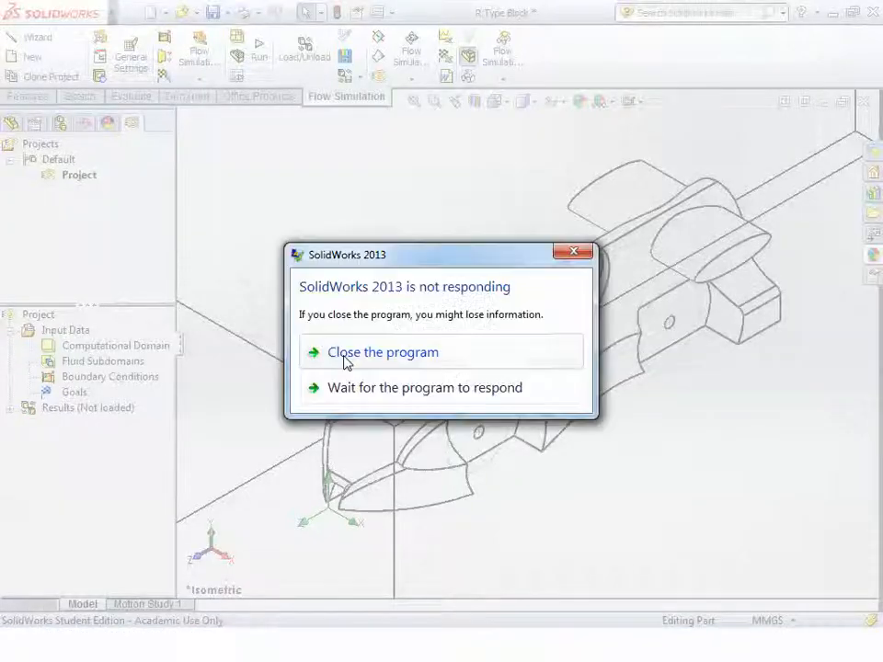
{"action": "left_click", "coordinate": [377, 390]}
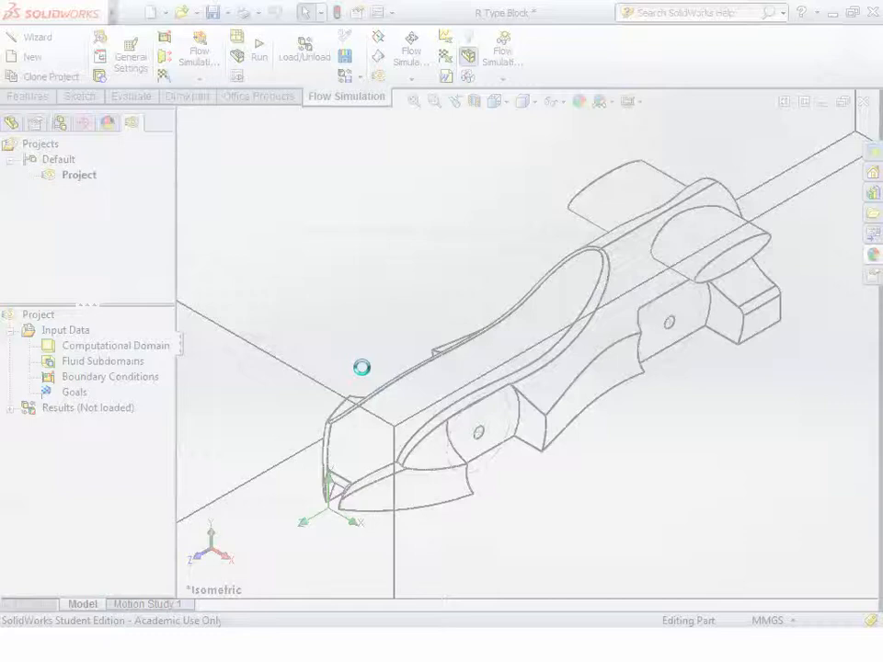
{"action": "left_click", "coordinate": [356, 355]}
{"action": "left_click", "coordinate": [534, 373]}
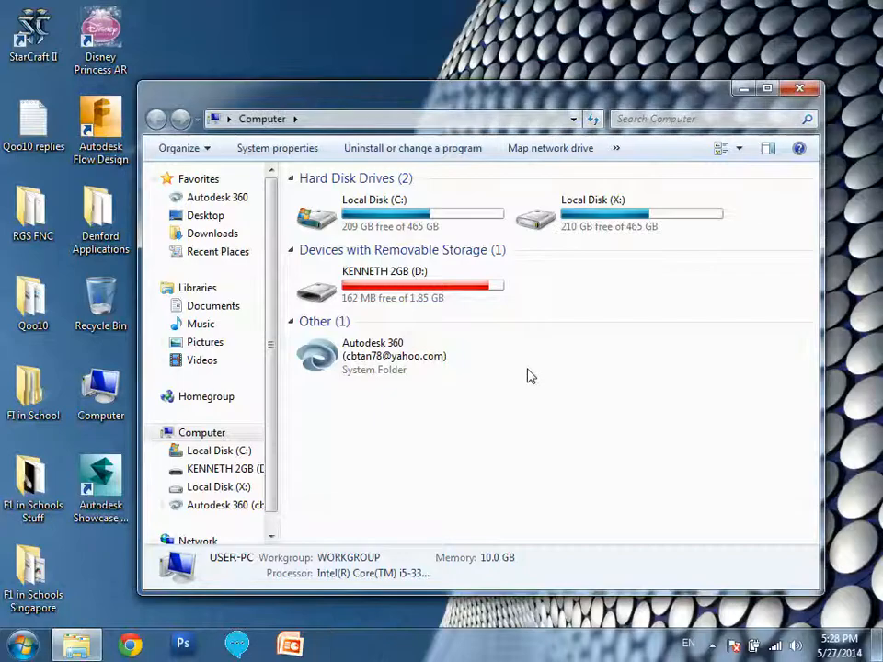
Restart SolidWorks 2013 x64 Edition and open the R Type Block SolidWorks part.
{"action": "left_click", "coordinate": [24, 646]}
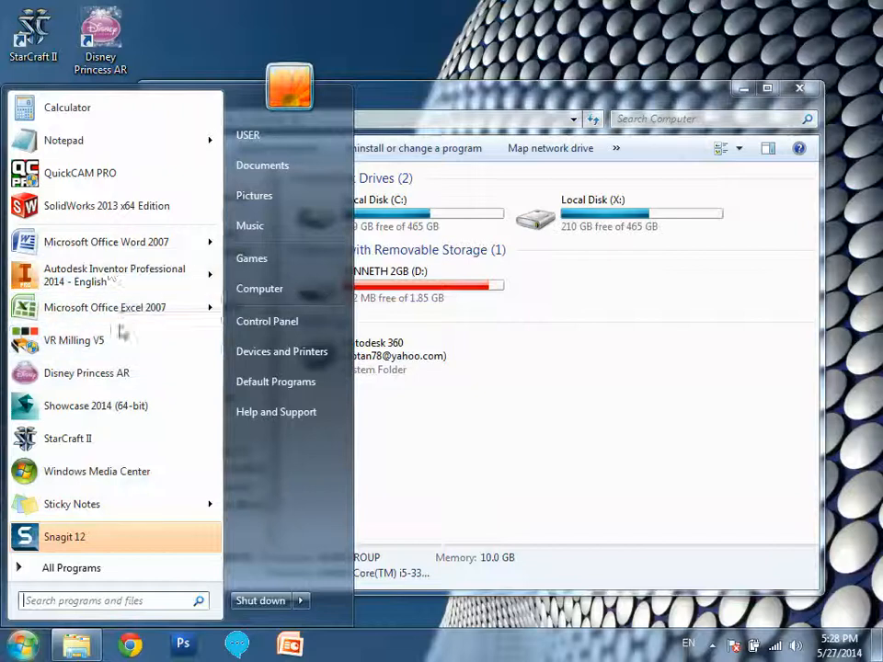
{"action": "left_click", "coordinate": [116, 207]}
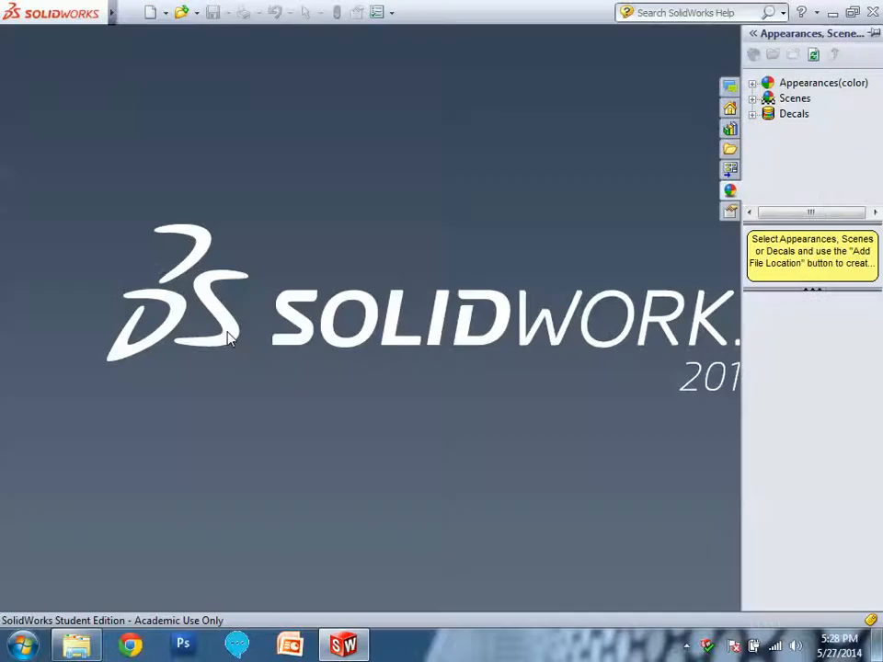
{"action": "left_click", "coordinate": [181, 12]}
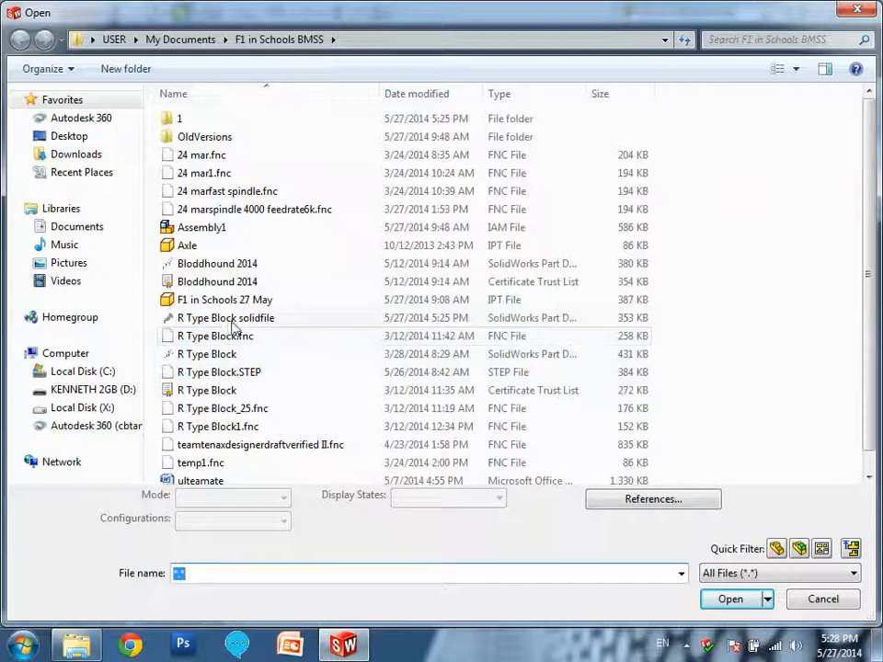
{"action": "double_click", "coordinate": [226, 355]}
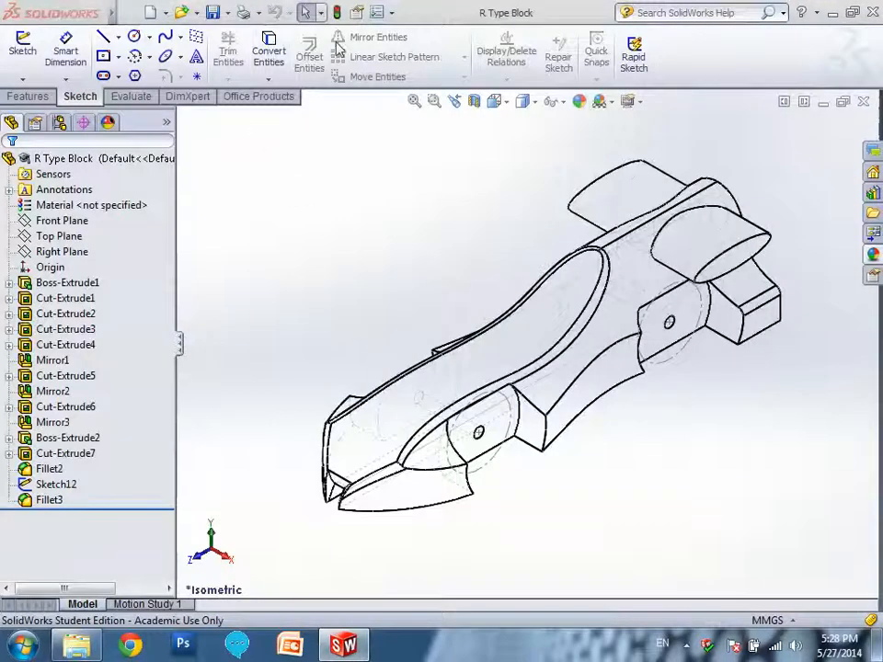
Enable the SolidWorks Flow Simulation 2013 add-in for the current session and for start-up.
{"action": "left_click", "coordinate": [394, 13]}
{"action": "left_click", "coordinate": [405, 65]}
{"action": "left_click", "coordinate": [290, 361]}
{"action": "left_click", "coordinate": [495, 361]}
{"action": "left_click", "coordinate": [373, 466]}
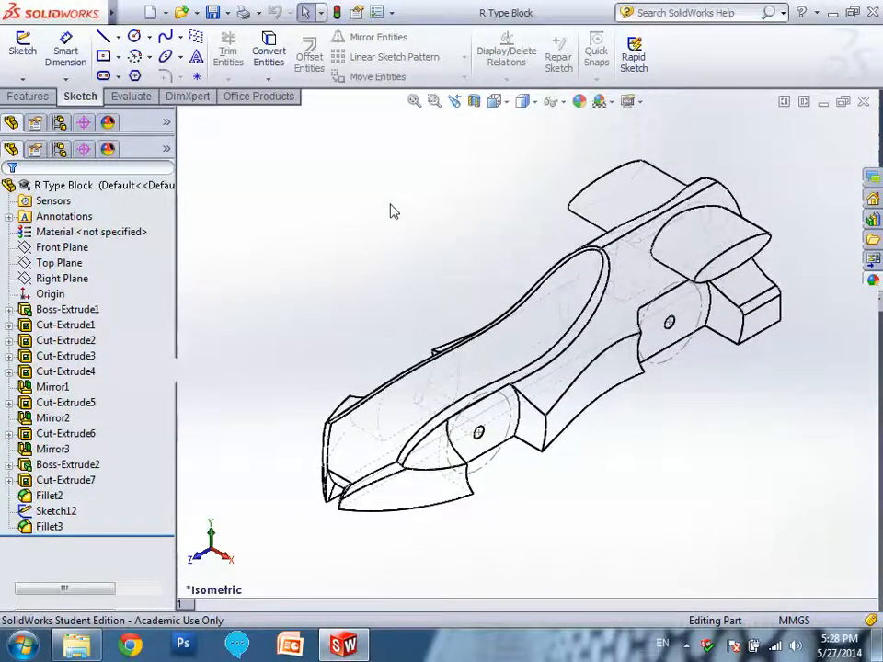
Start the Flow Simulation wizard, keeping the default project name and the SI unit system.
{"action": "left_click", "coordinate": [354, 97]}
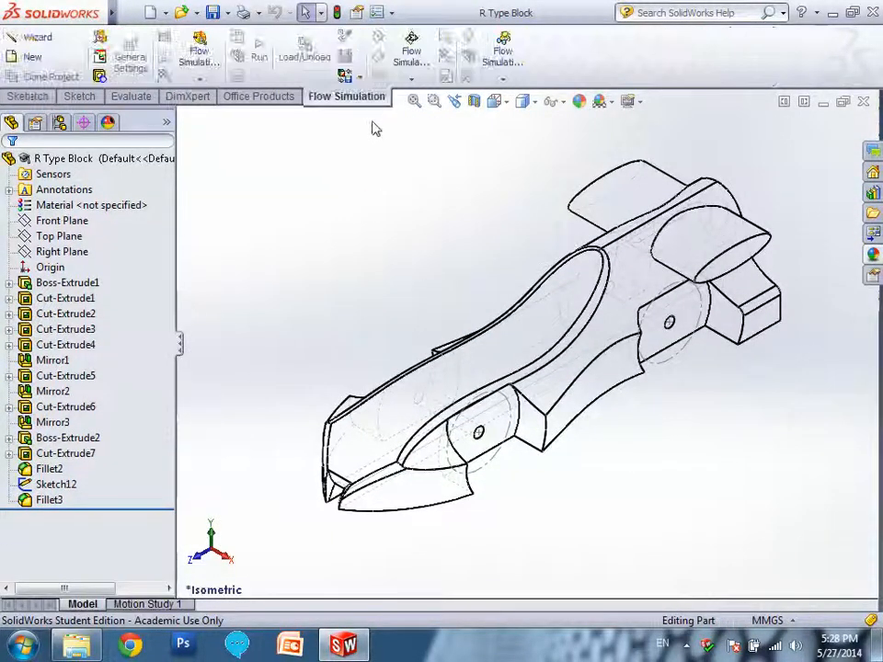
{"action": "left_click", "coordinate": [42, 38]}
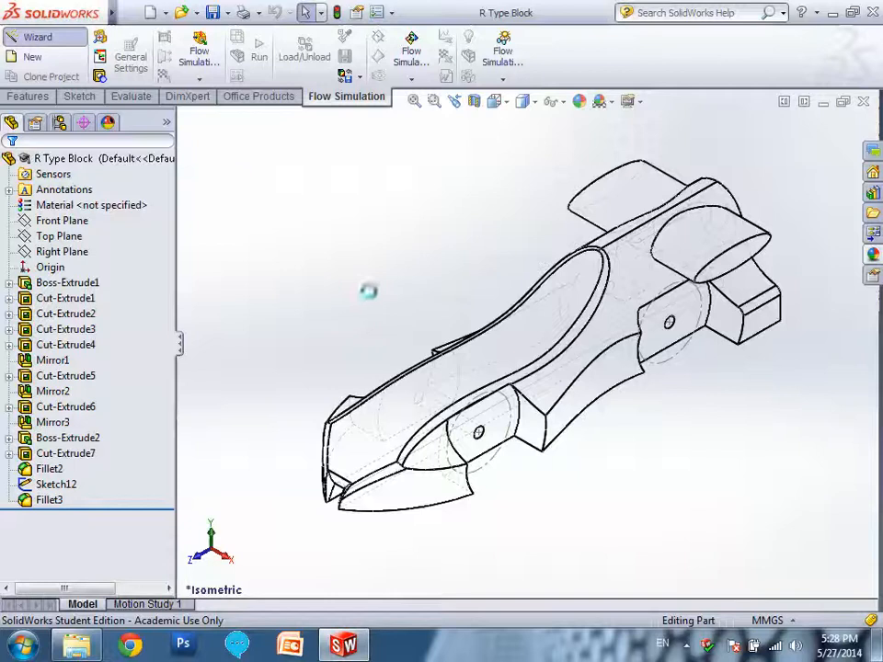
{"action": "left_click", "coordinate": [449, 503]}
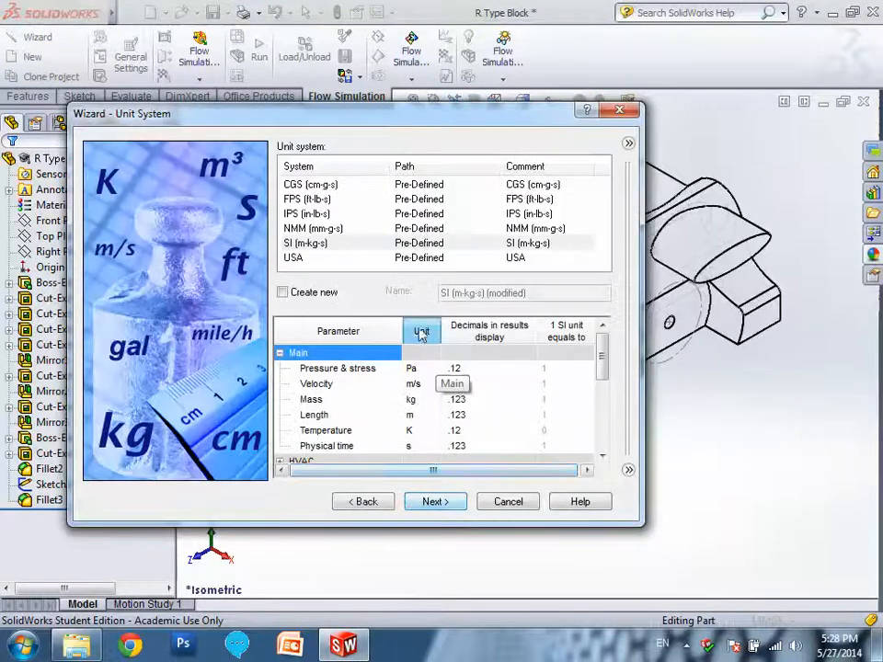
{"action": "left_click", "coordinate": [439, 503]}
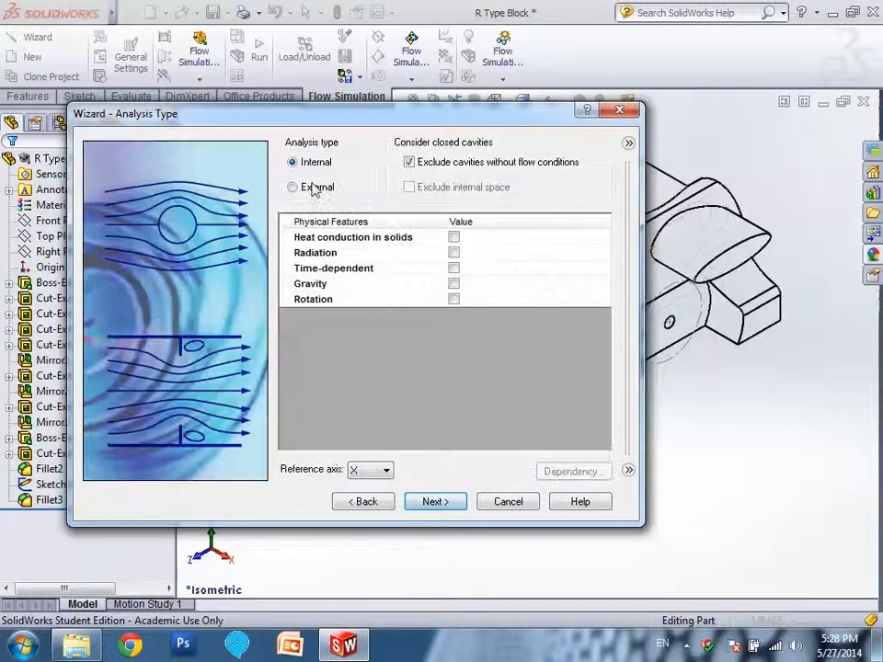
Set the analysis type to External with internal space excluded and Z as the reference axis.
{"action": "left_click", "coordinate": [315, 188]}
{"action": "left_click", "coordinate": [410, 187]}
{"action": "left_click", "coordinate": [372, 471]}
{"action": "left_click", "coordinate": [373, 509]}
{"action": "left_click_drag", "start_coordinate": [382, 120], "coordinate": [407, 80]}
{"action": "left_click", "coordinate": [463, 463]}
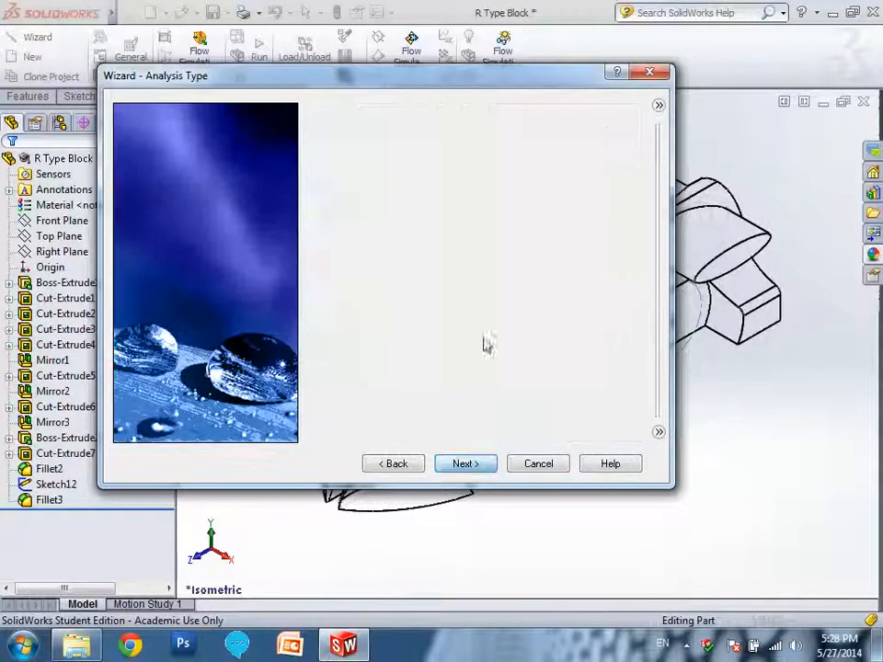
Add Air from the predefined gases as the project's default fluid.
{"action": "double_click", "coordinate": [333, 128]}
{"action": "left_click", "coordinate": [399, 174]}
{"action": "left_click_drag", "start_coordinate": [399, 180], "coordinate": [587, 276]}
{"action": "left_click", "coordinate": [613, 268]}
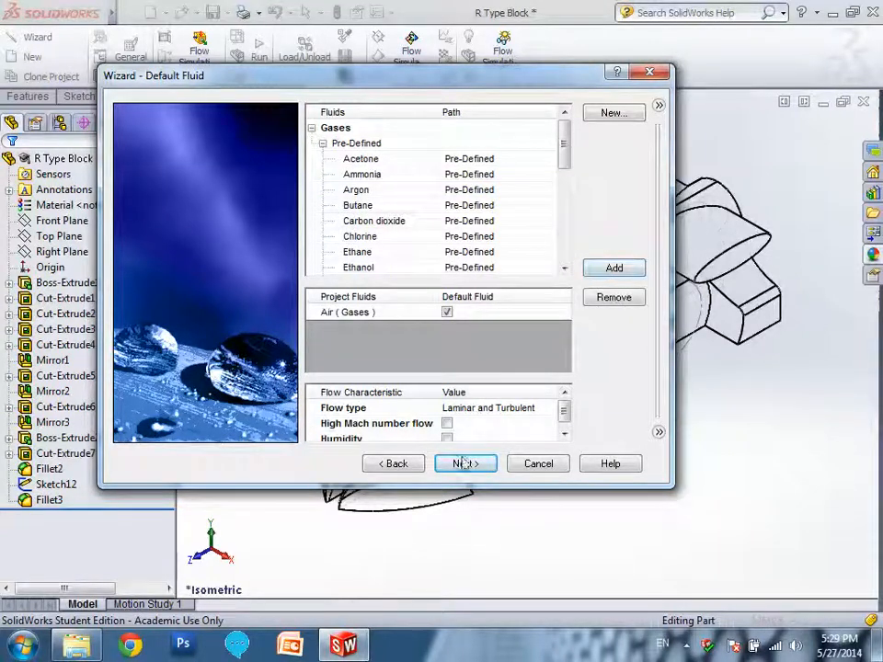
{"action": "left_click", "coordinate": [467, 465]}
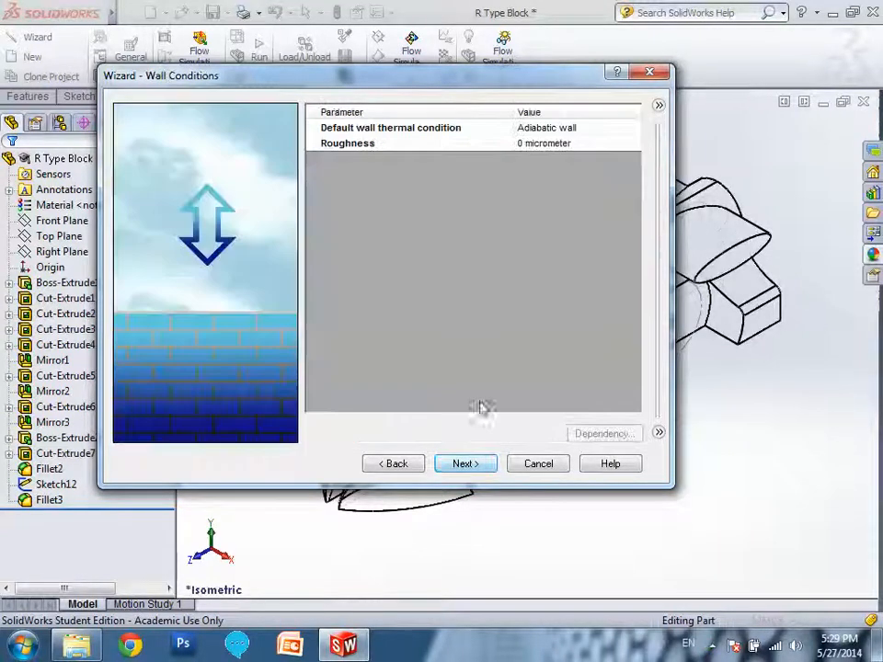
Keep the default wall conditions, set the velocity in Z direction to -20 m/s and finish the wizard.
{"action": "left_click", "coordinate": [462, 464]}
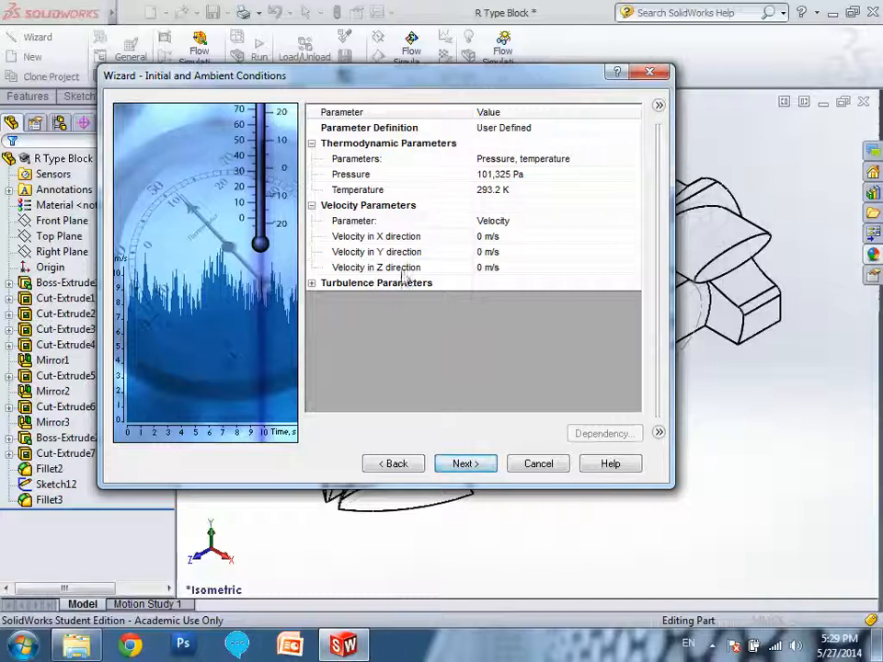
{"action": "left_click", "coordinate": [480, 270]}
{"action": "left_click", "coordinate": [476, 267]}
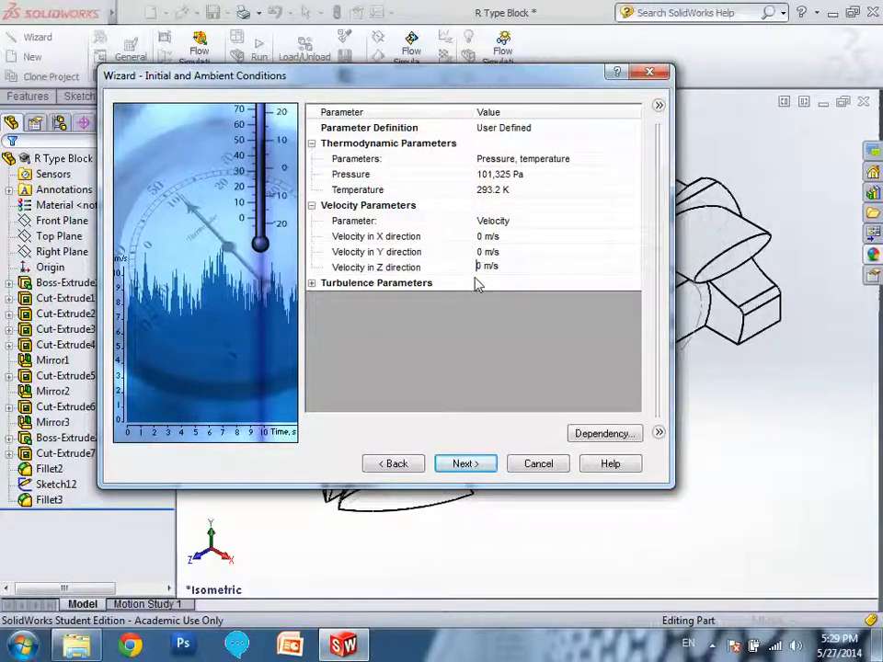
{"action": "type", "text": "-2"}
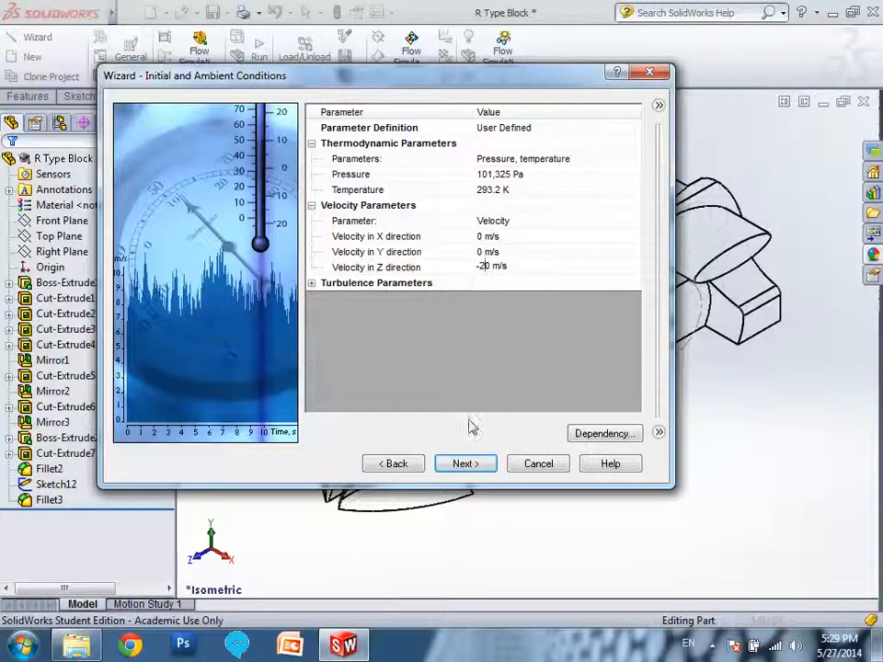
{"action": "left_click", "coordinate": [477, 465]}
{"action": "left_click", "coordinate": [480, 466]}
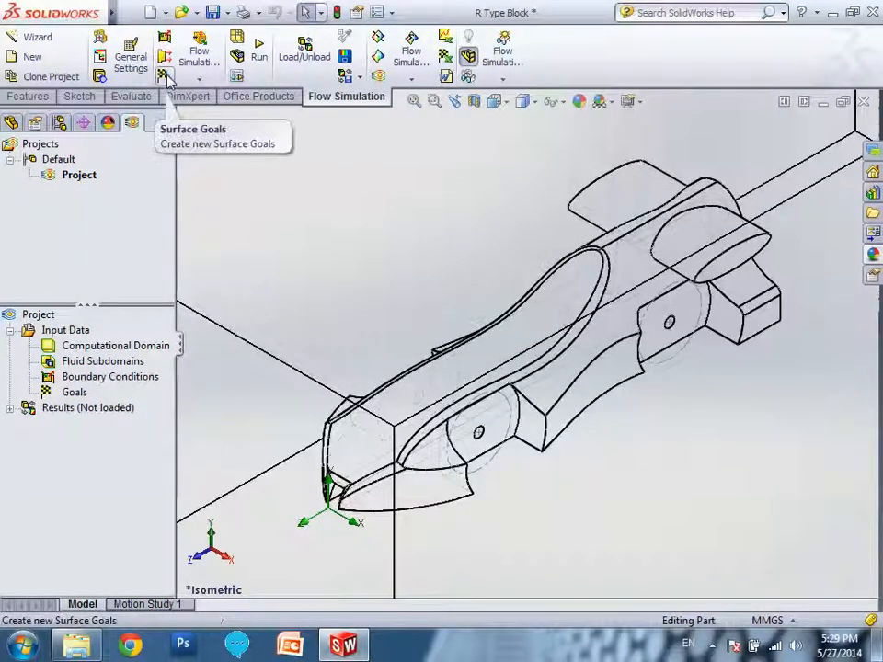
Try to insert global goals into the flow project, and force the unresponsive SolidWorks 2013 to close.
{"action": "right_click", "coordinate": [74, 393]}
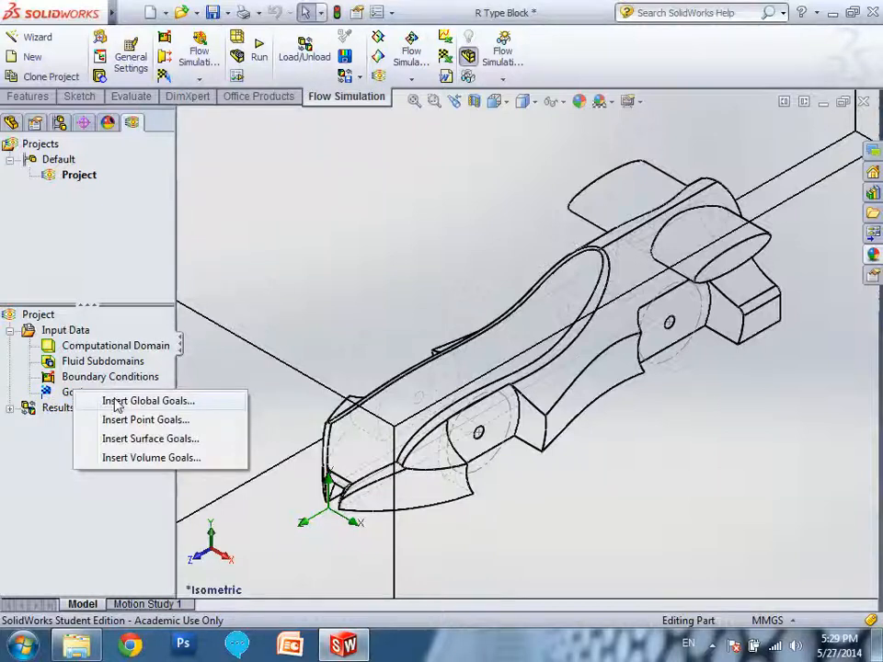
{"action": "left_click", "coordinate": [114, 401]}
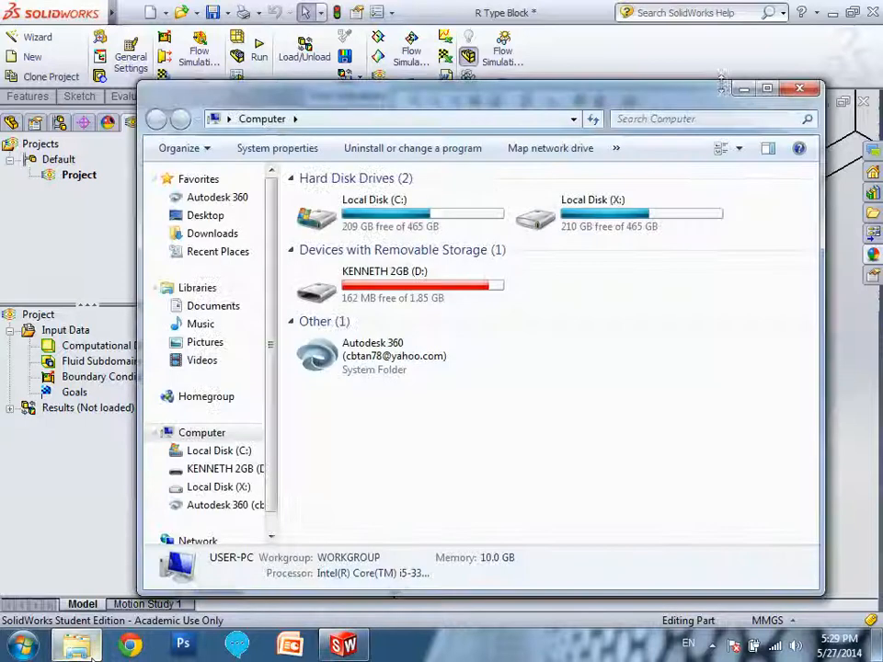
{"action": "left_click", "coordinate": [76, 645]}
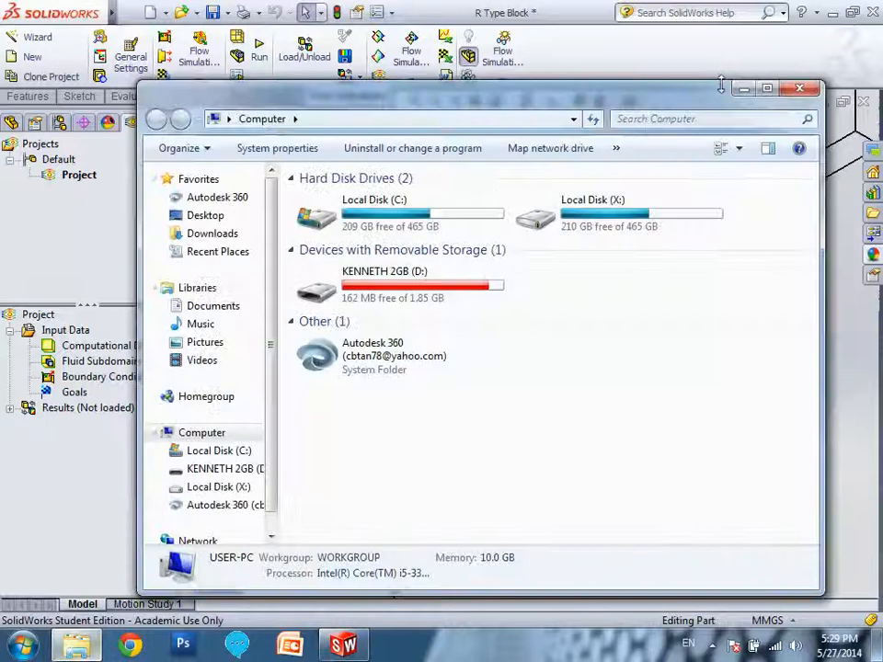
{"action": "left_click", "coordinate": [743, 88]}
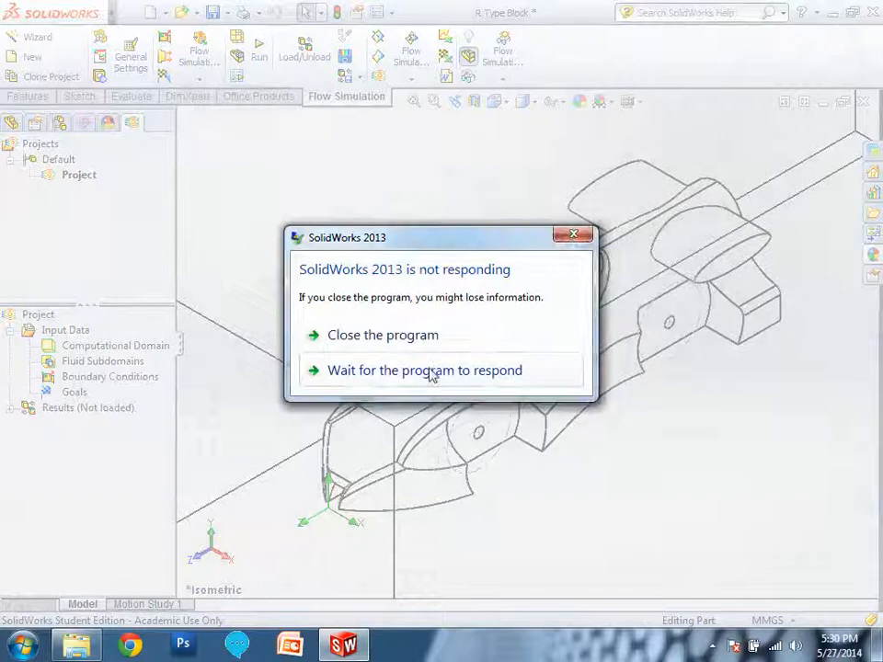
{"action": "left_click", "coordinate": [428, 343]}
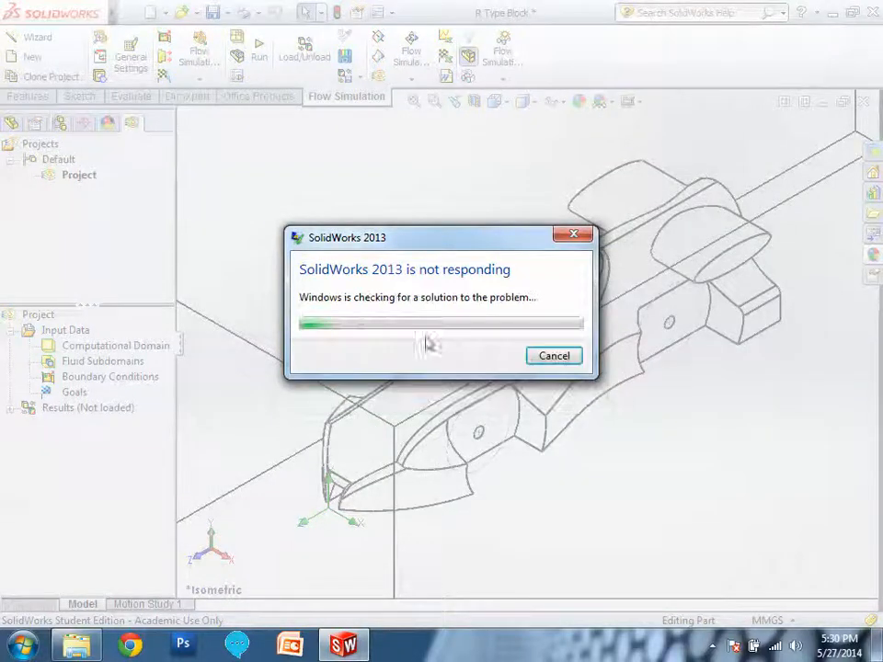
{"action": "left_click", "coordinate": [533, 355]}
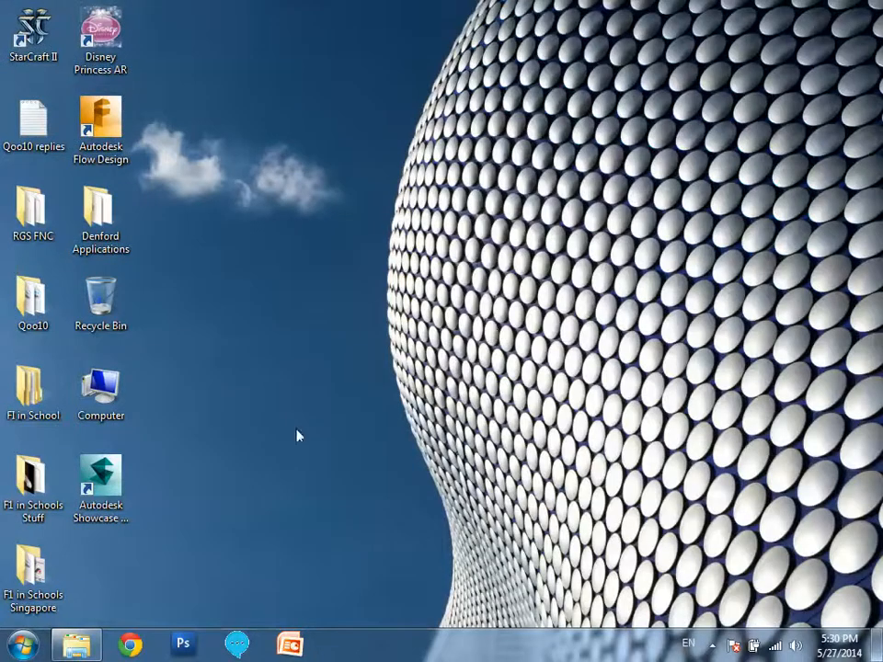
Restart SolidWorks 2013 x64 Edition and open the R Type Block SolidWorks part.
{"action": "left_click", "coordinate": [21, 648]}
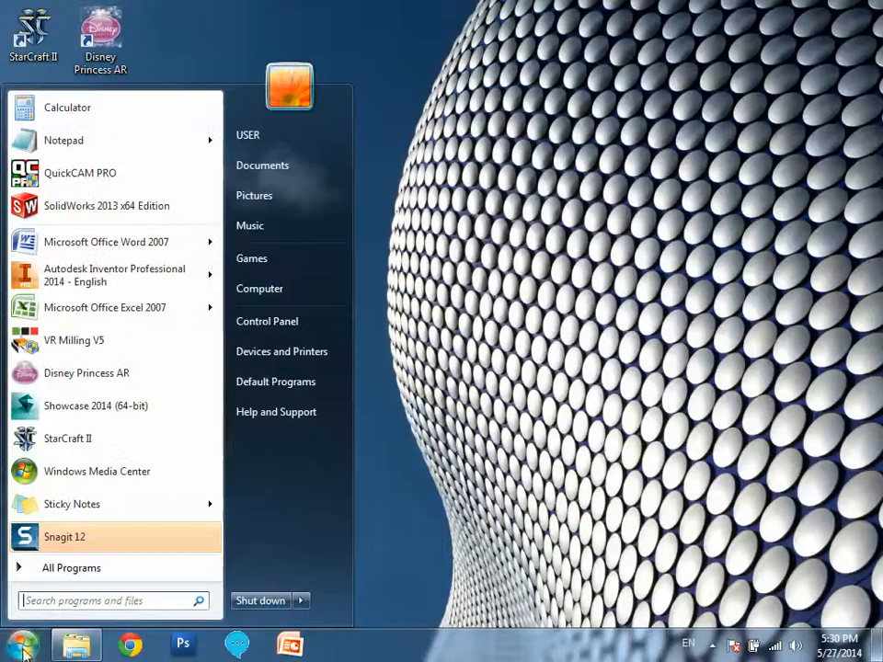
{"action": "left_click", "coordinate": [97, 213]}
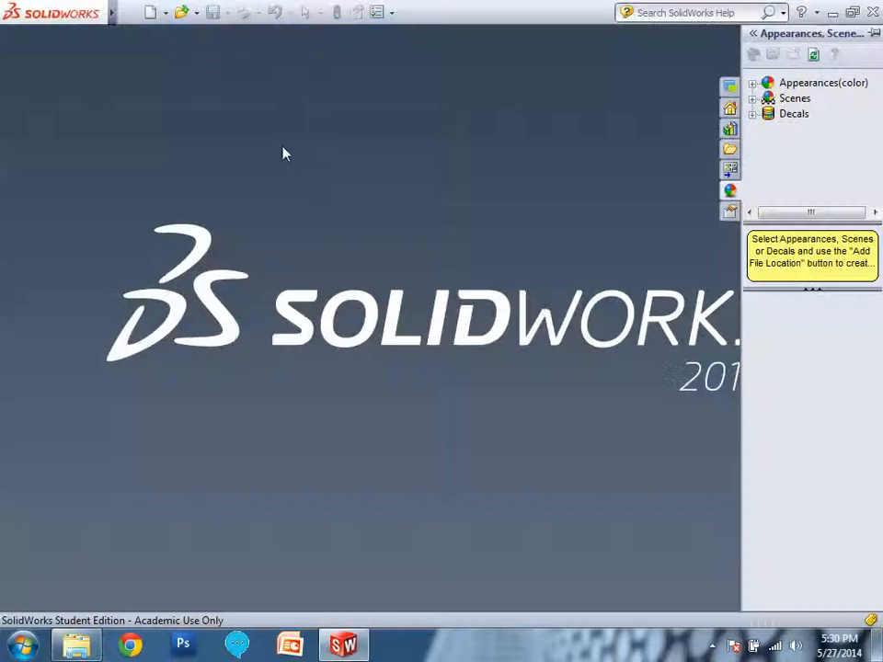
{"action": "left_click", "coordinate": [182, 12]}
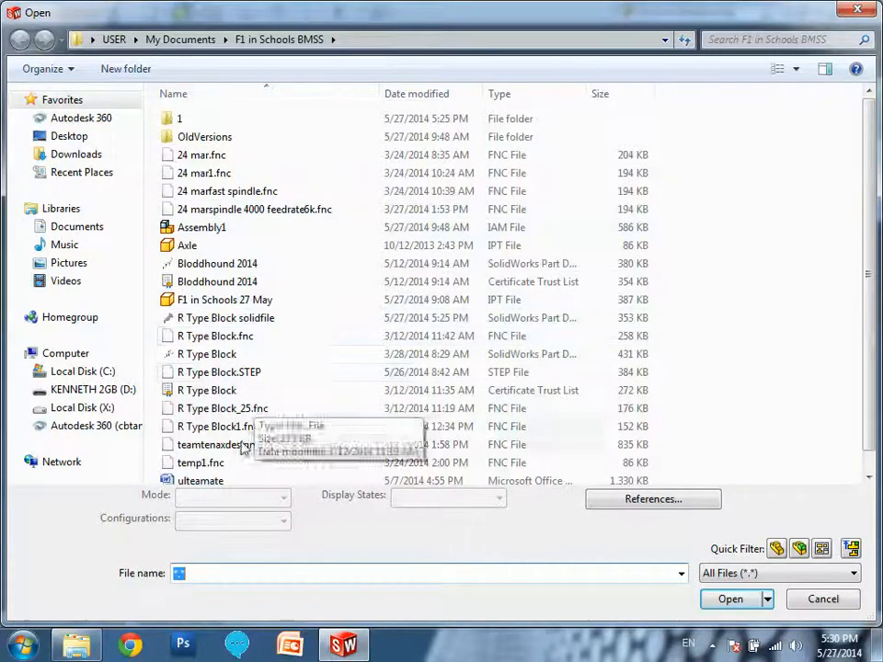
{"action": "double_click", "coordinate": [238, 355]}
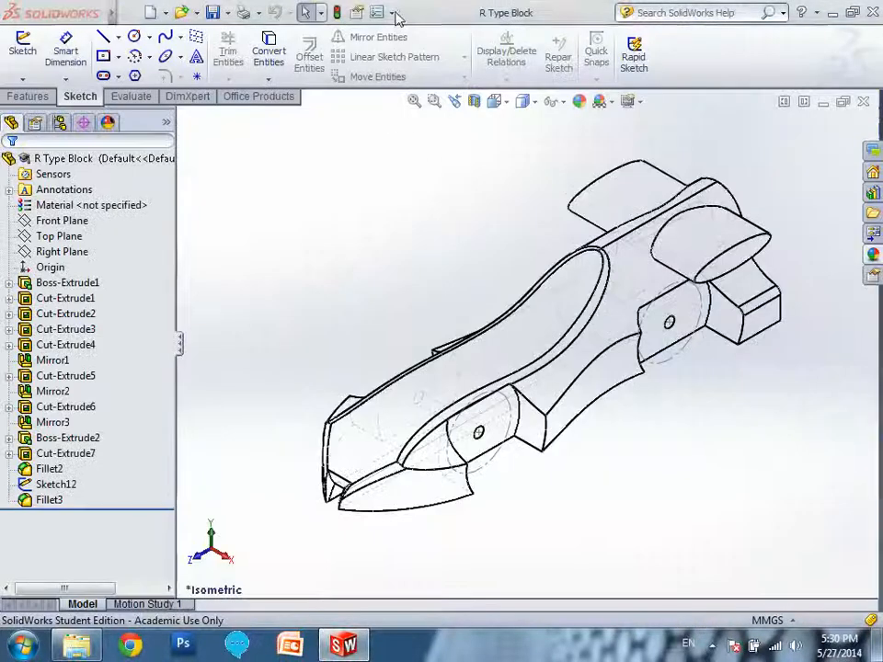
Enable the SolidWorks Flow Simulation 2013 add-in for both the current session and start-up.
{"action": "left_click", "coordinate": [394, 12]}
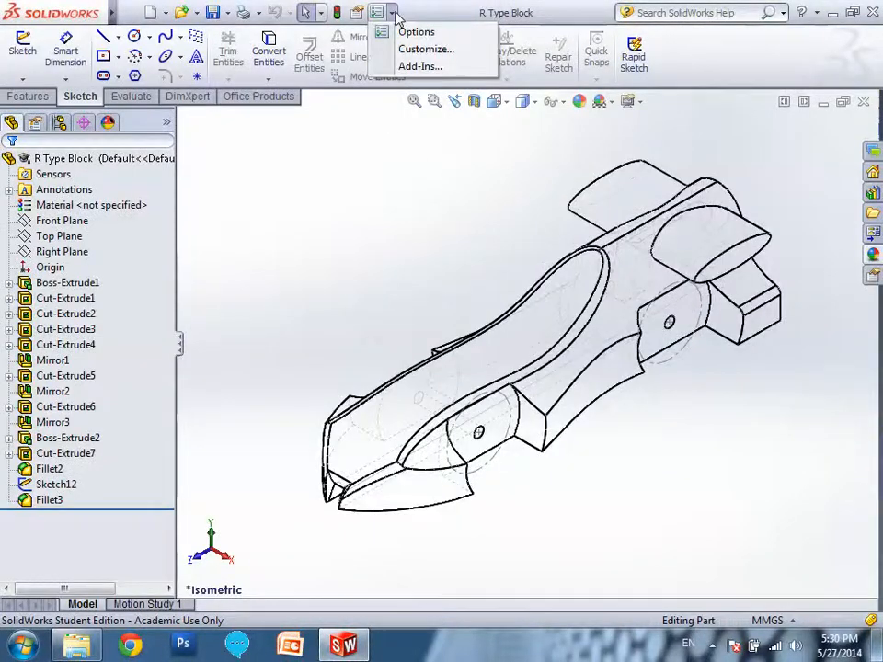
{"action": "left_click", "coordinate": [419, 68]}
{"action": "left_click", "coordinate": [291, 362]}
{"action": "left_click", "coordinate": [495, 362]}
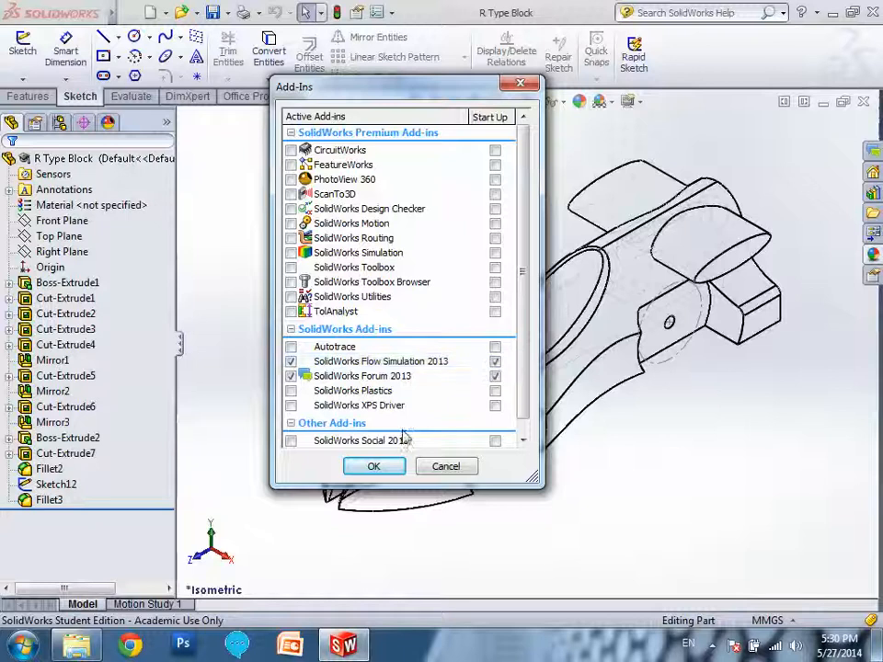
{"action": "left_click", "coordinate": [390, 466]}
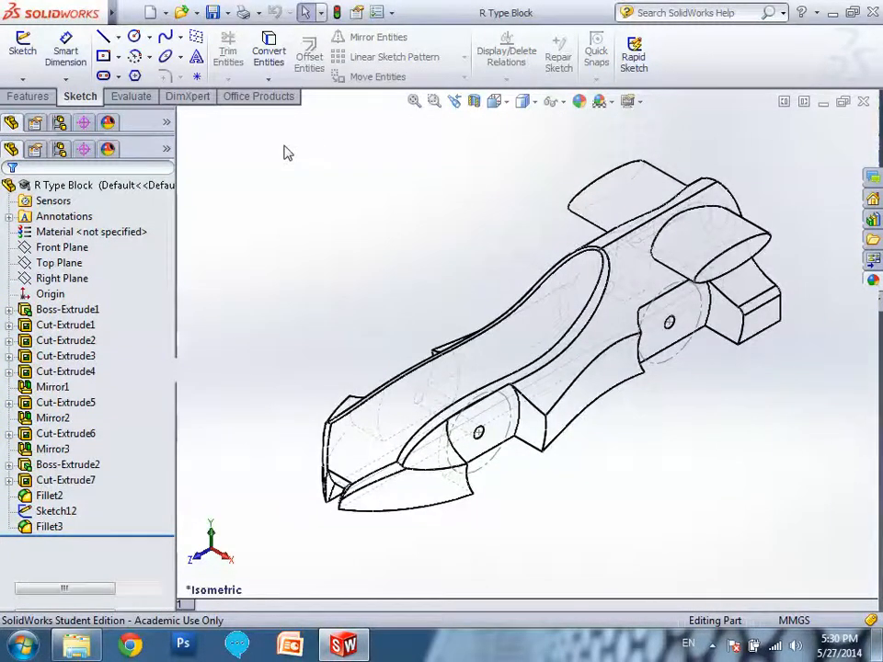
Launch the Flow Simulation wizard again, accepting the default project name and SI units.
{"action": "left_click", "coordinate": [352, 102]}
{"action": "left_click", "coordinate": [37, 35]}
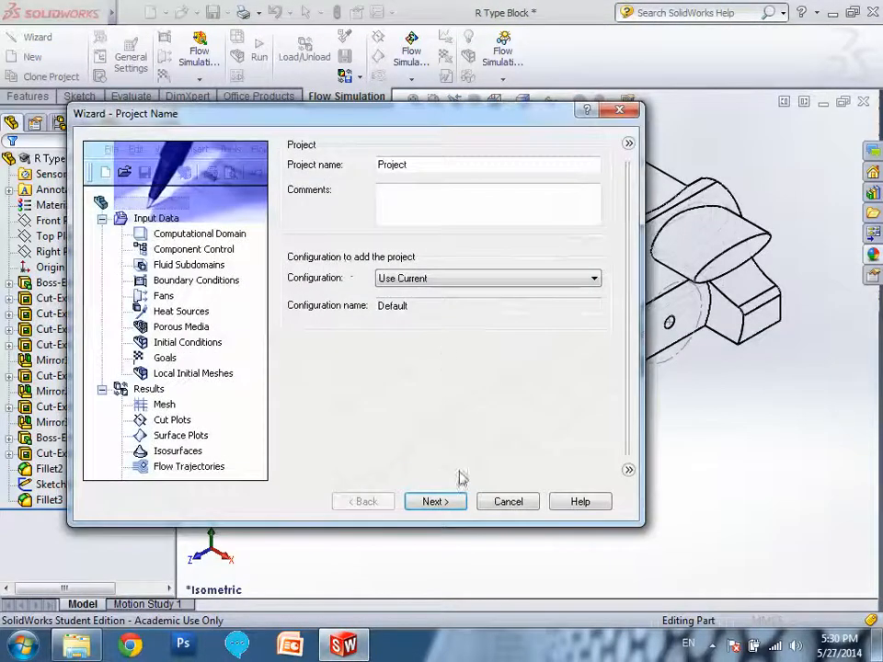
{"action": "left_click", "coordinate": [452, 503]}
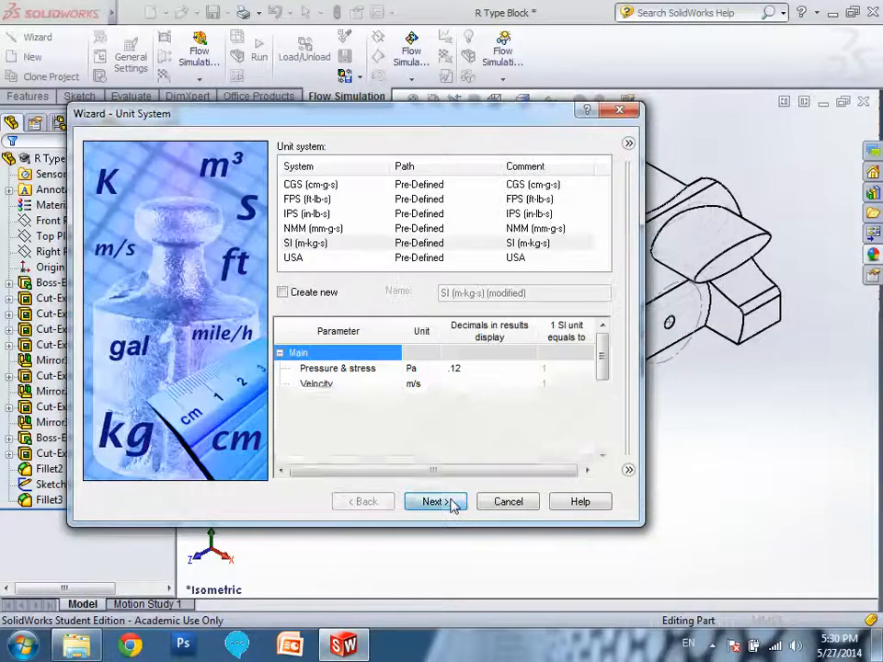
{"action": "left_click", "coordinate": [453, 504]}
Choose an External analysis excluding internal space, with Z as the reference axis.
{"action": "left_click", "coordinate": [294, 187]}
{"action": "left_click", "coordinate": [381, 470]}
{"action": "left_click", "coordinate": [376, 505]}
{"action": "left_click", "coordinate": [431, 505]}
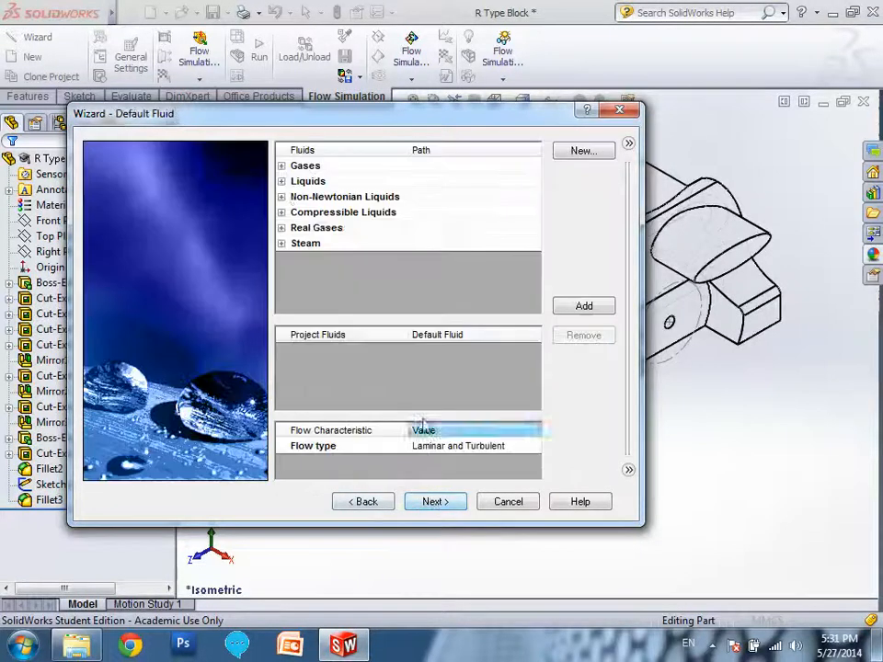
Add Air from the predefined gases as the default fluid and accept the default wall conditions.
{"action": "double_click", "coordinate": [304, 166]}
{"action": "left_click", "coordinate": [340, 213]}
{"action": "left_click", "coordinate": [584, 305]}
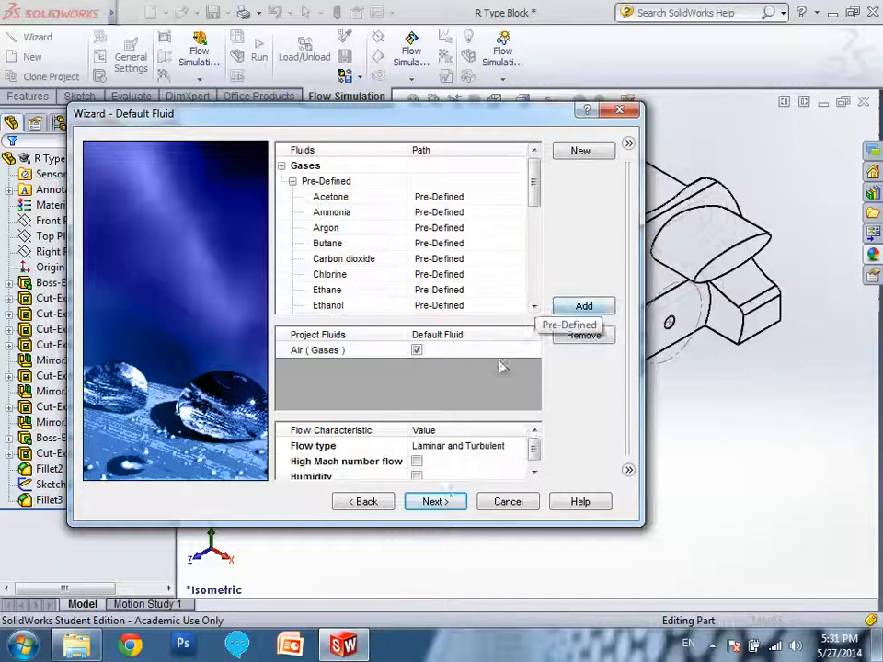
{"action": "left_click", "coordinate": [455, 506]}
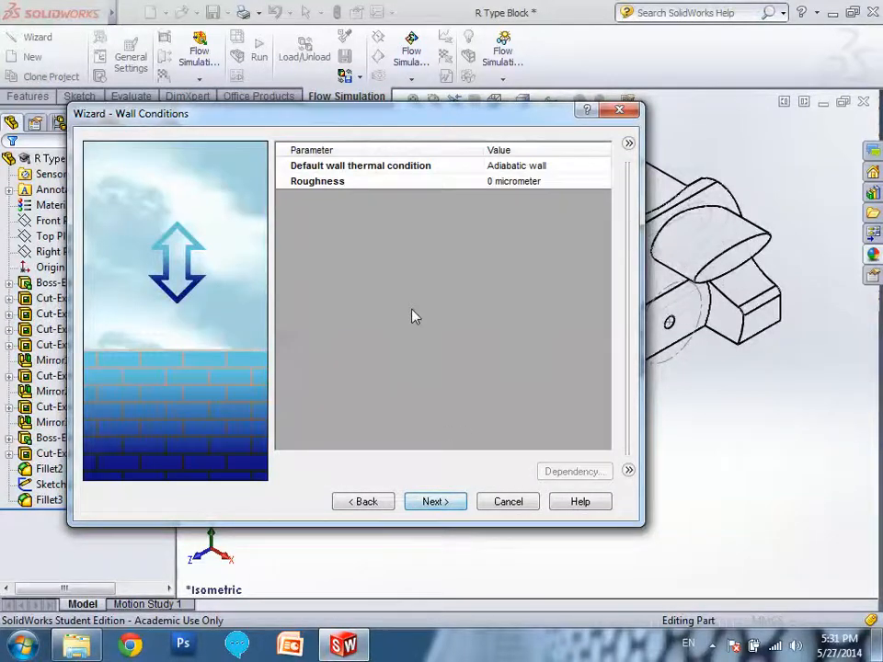
{"action": "left_click", "coordinate": [432, 503]}
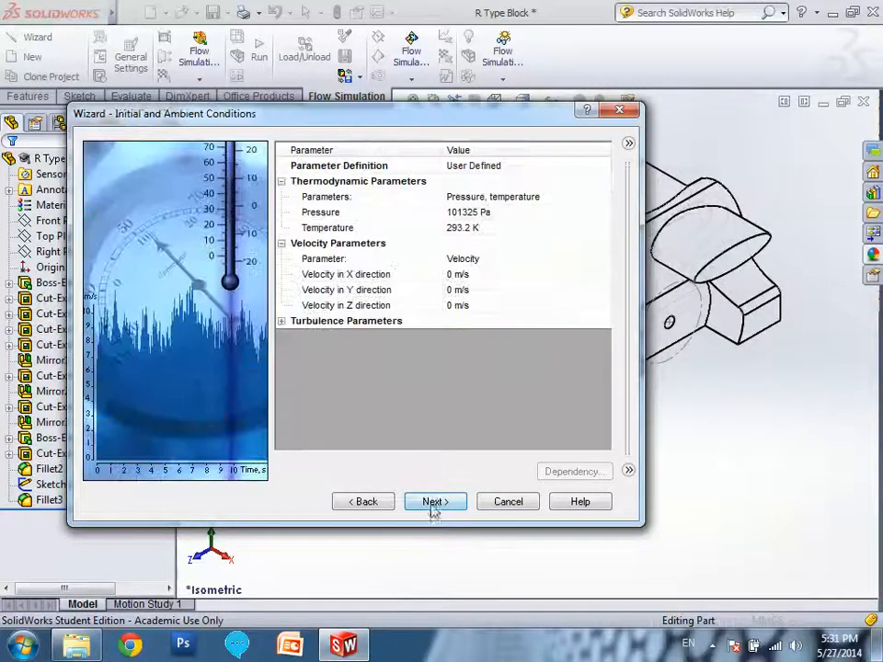
Go back through the wizard to check the analysis type, closed cavity options and reference axis.
{"action": "left_click", "coordinate": [373, 509]}
{"action": "left_click", "coordinate": [368, 504]}
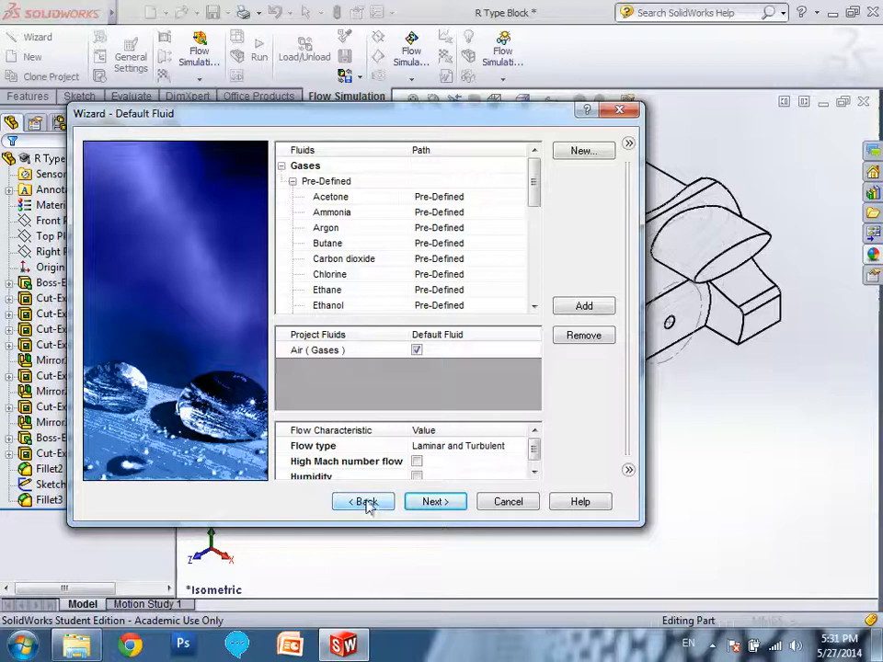
{"action": "left_click", "coordinate": [368, 504]}
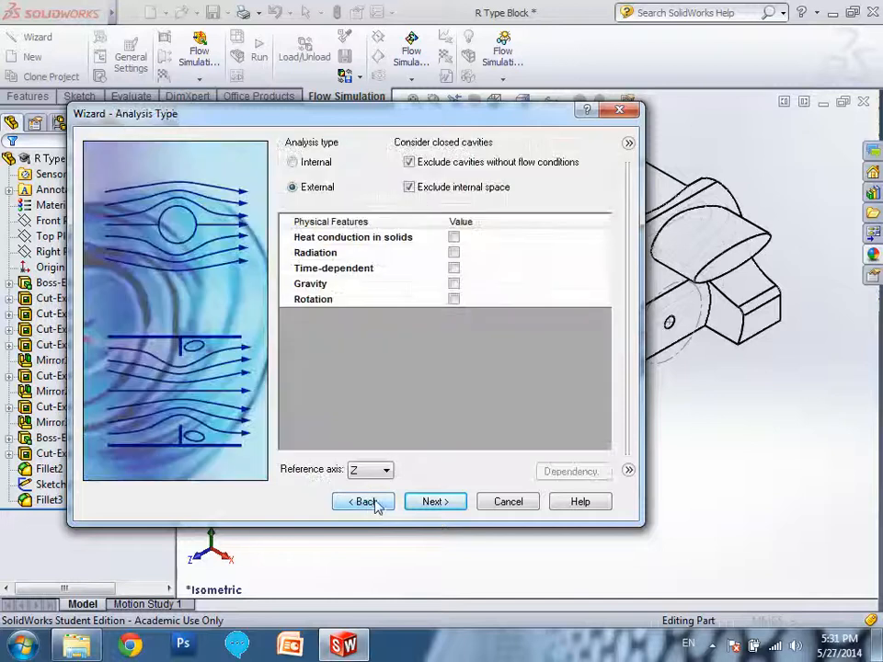
{"action": "left_click", "coordinate": [440, 504]}
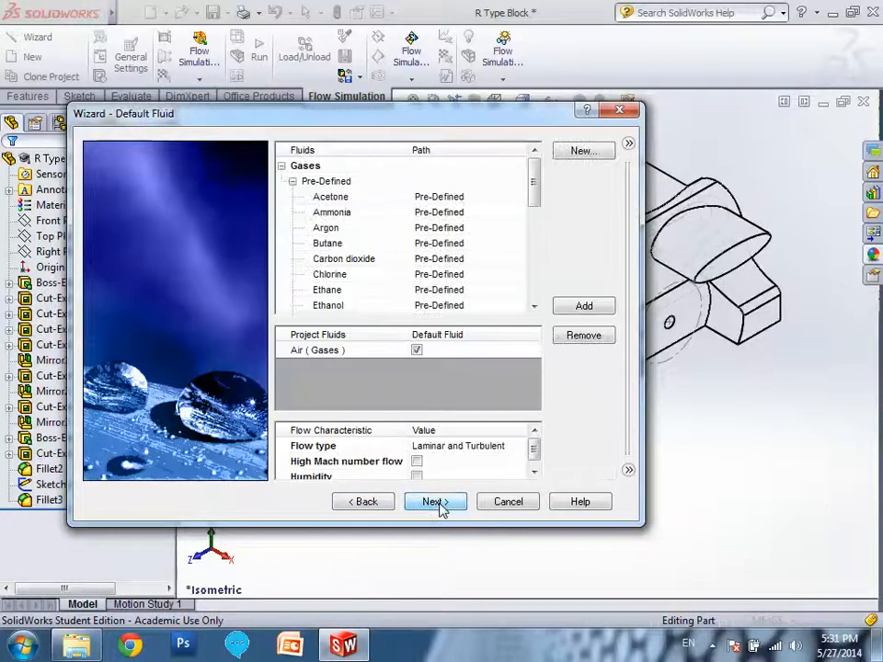
Set the initial velocity in Z direction to -20 m/s and complete the flow project wizard.
{"action": "left_click", "coordinate": [440, 503]}
{"action": "left_click", "coordinate": [440, 503]}
{"action": "left_click", "coordinate": [450, 305]}
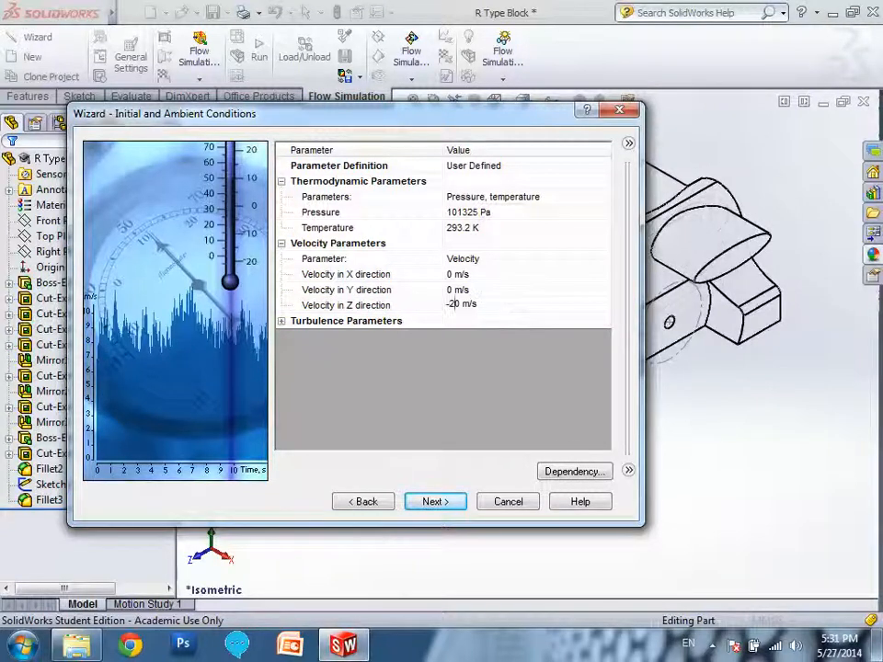
{"action": "left_click", "coordinate": [447, 503]}
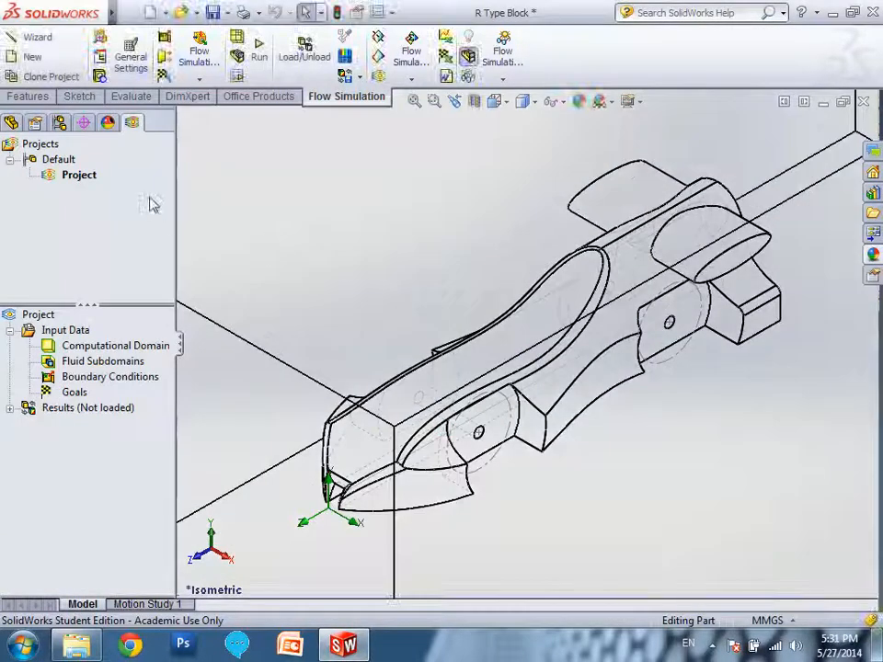
Run a new calculation of the flow project on this computer with 4 CPUs, allowing EFDSolver through the firewall on private networks.
{"action": "left_click", "coordinate": [259, 53]}
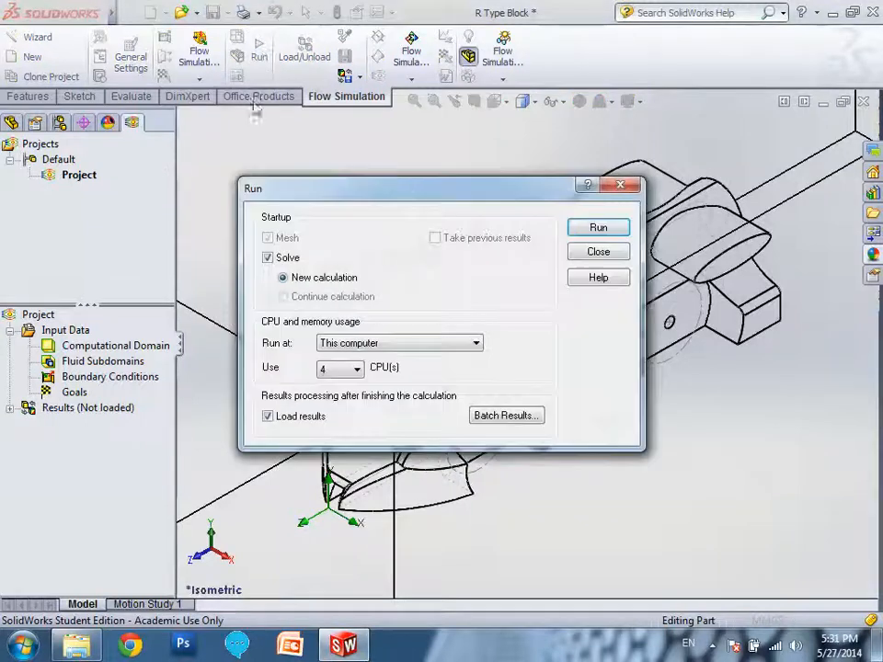
{"action": "left_click", "coordinate": [587, 229]}
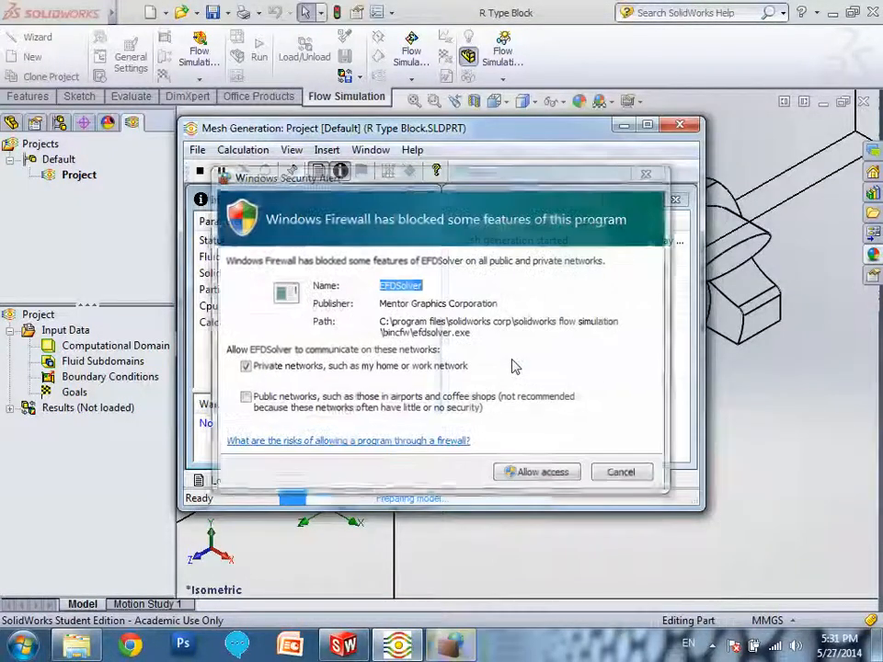
{"action": "left_click", "coordinate": [554, 473]}
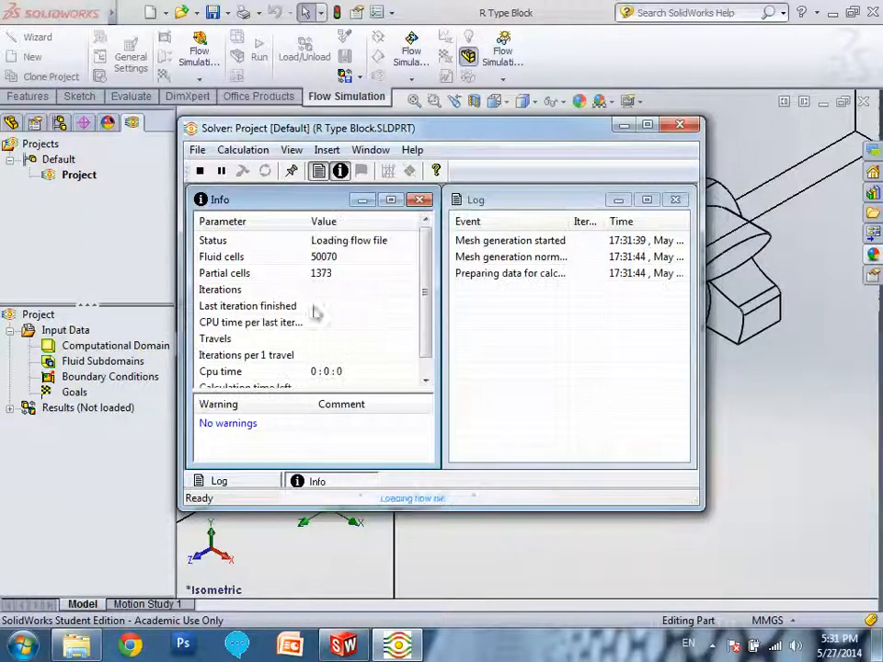
{"action": "scroll", "coordinate": [414, 331], "scroll_direction": "down", "scroll_amount": 1}
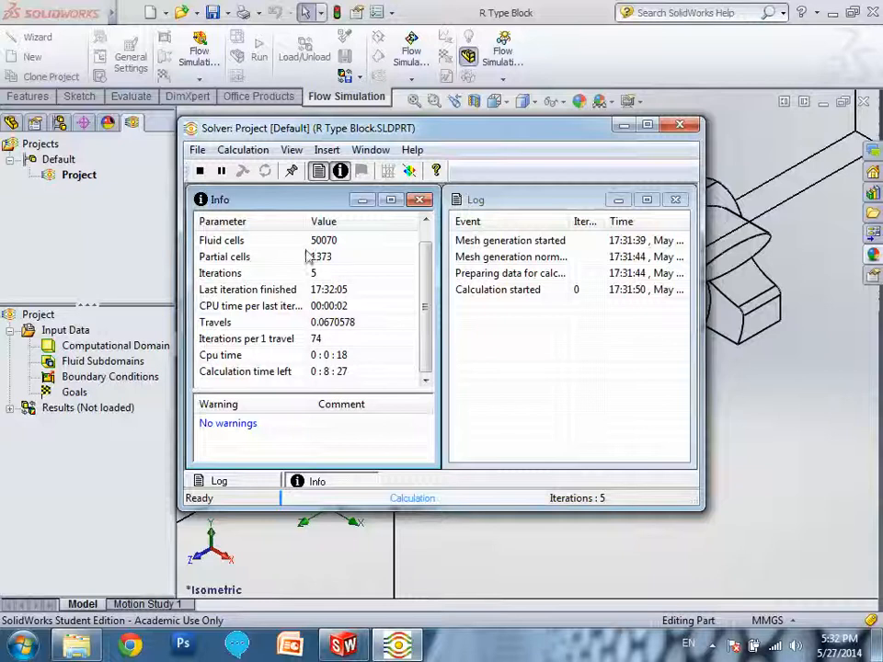
Stop the calculation early, saving its results and declining to wait for completion, and close the solver.
{"action": "left_click", "coordinate": [200, 171]}
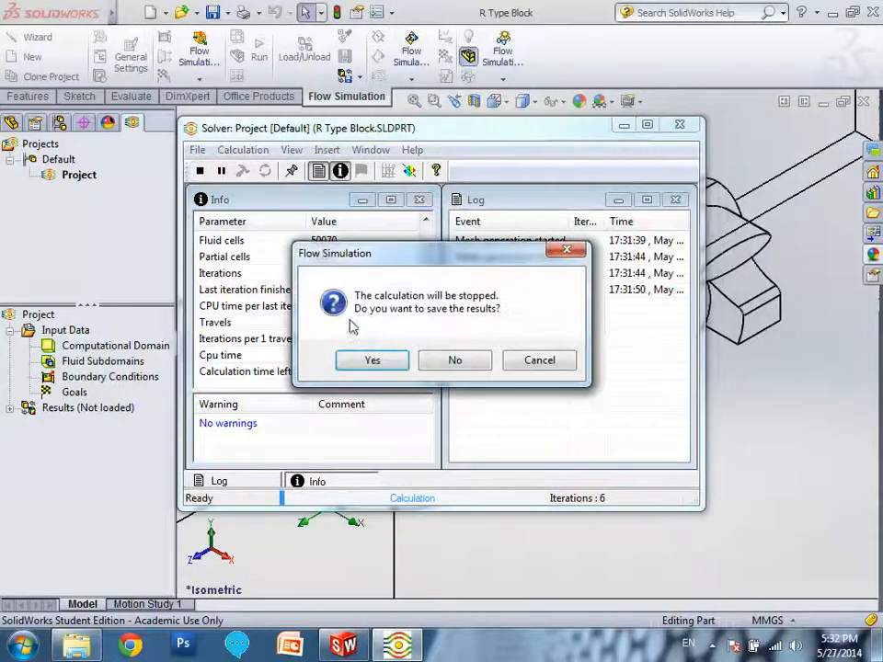
{"action": "left_click", "coordinate": [393, 360]}
{"action": "left_click", "coordinate": [201, 151]}
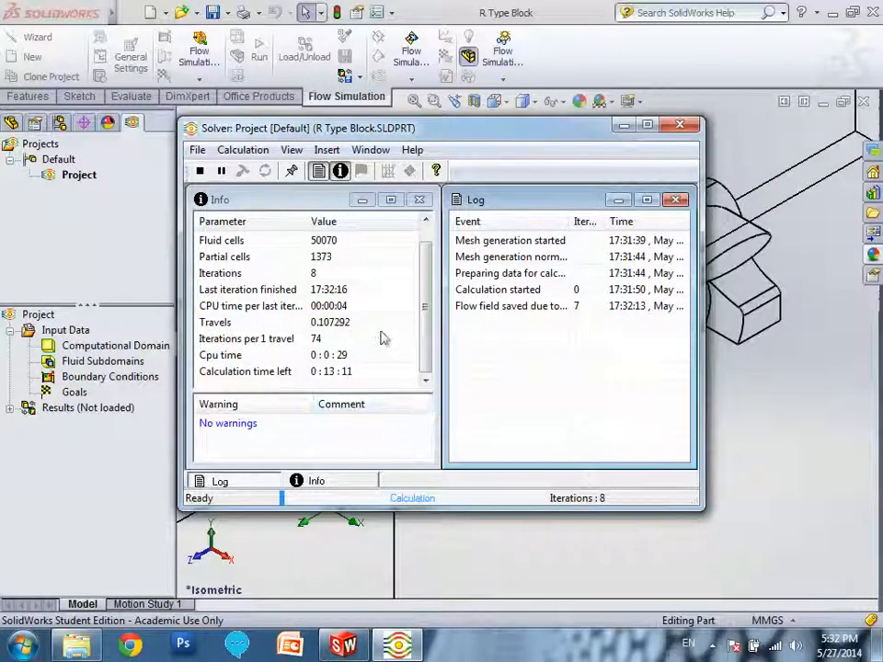
{"action": "left_click", "coordinate": [200, 171]}
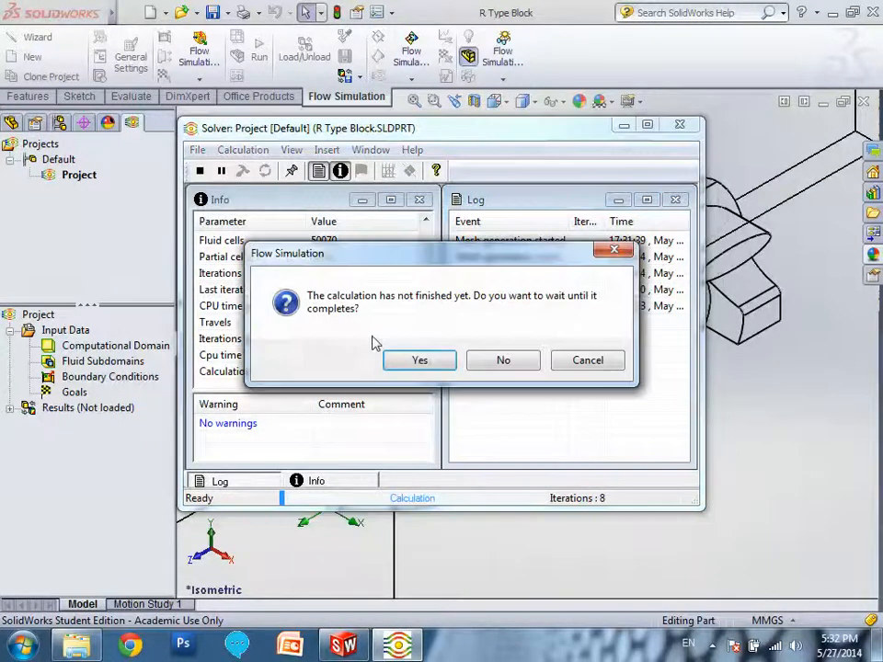
{"action": "left_click", "coordinate": [504, 360]}
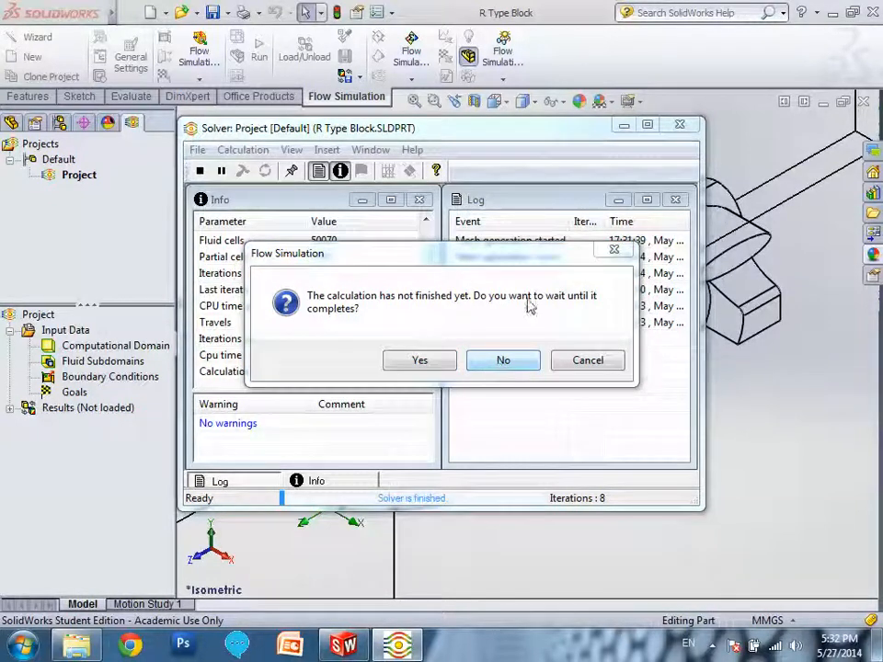
{"action": "left_click", "coordinate": [615, 250]}
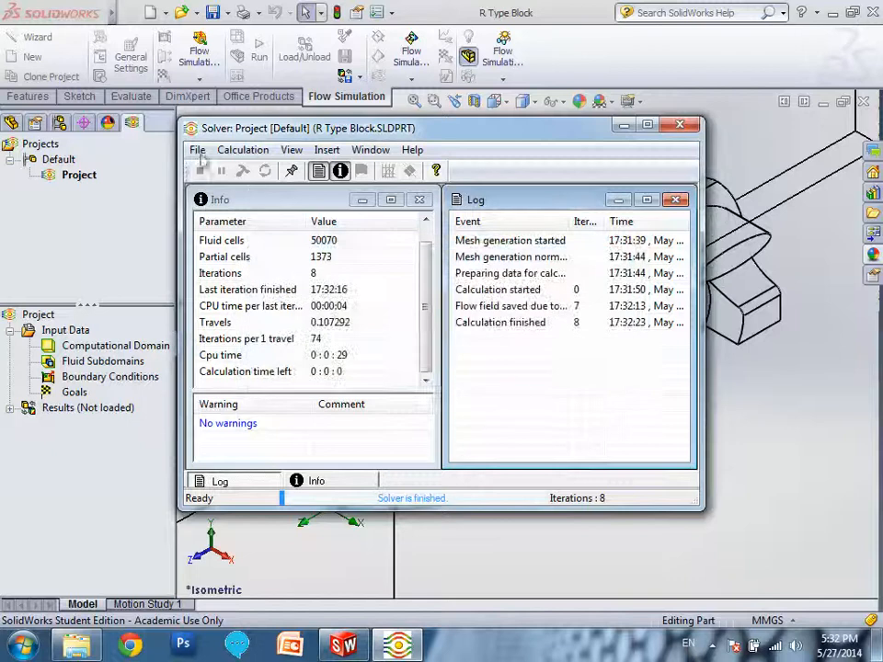
{"action": "left_click", "coordinate": [198, 150]}
{"action": "left_click", "coordinate": [230, 189]}
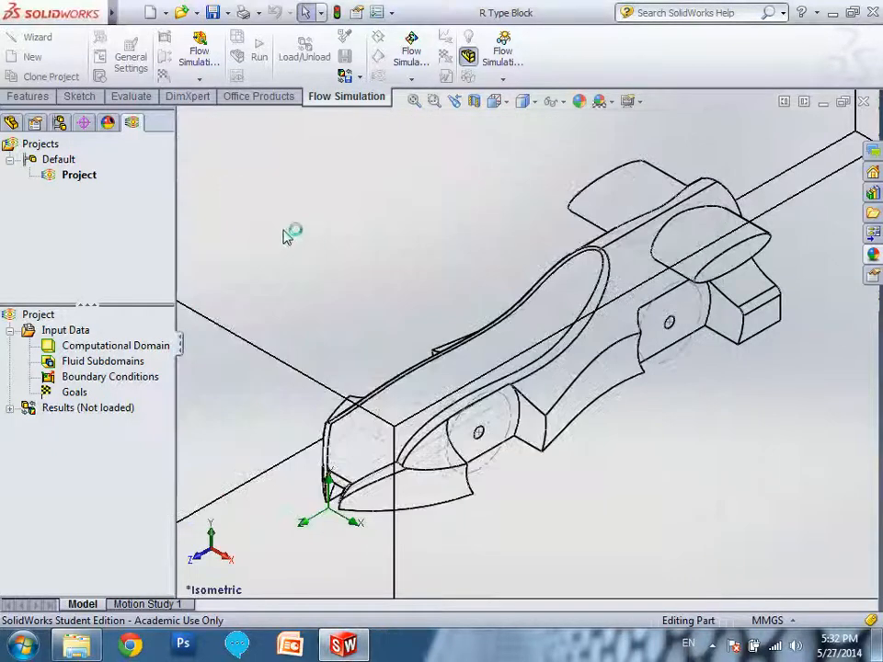
Insert a flow trajectories plot from the loaded results and set its appearance to Lines with Arrows.
{"action": "left_click", "coordinate": [9, 407]}
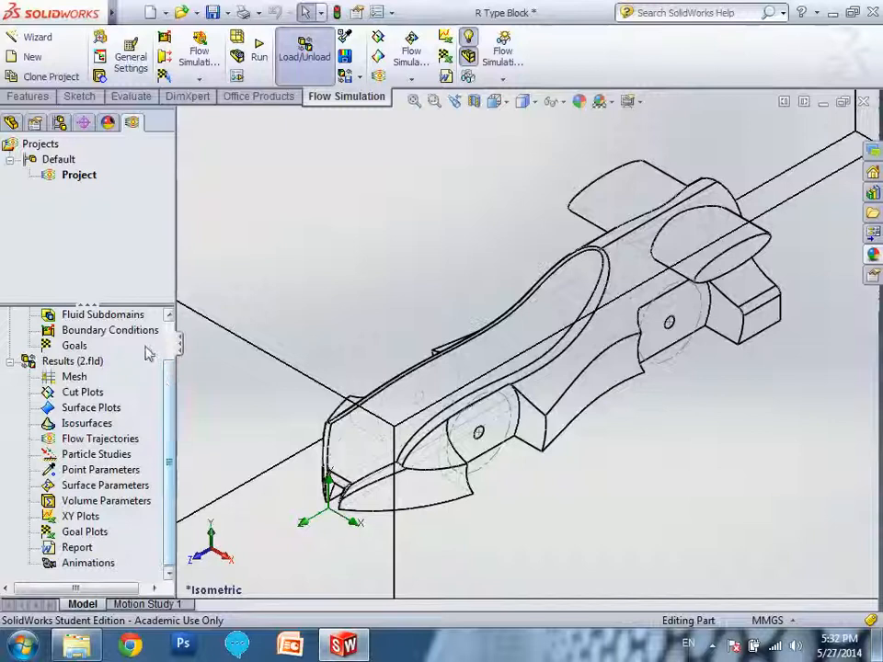
{"action": "left_click_drag", "start_coordinate": [145, 305], "coordinate": [144, 242]}
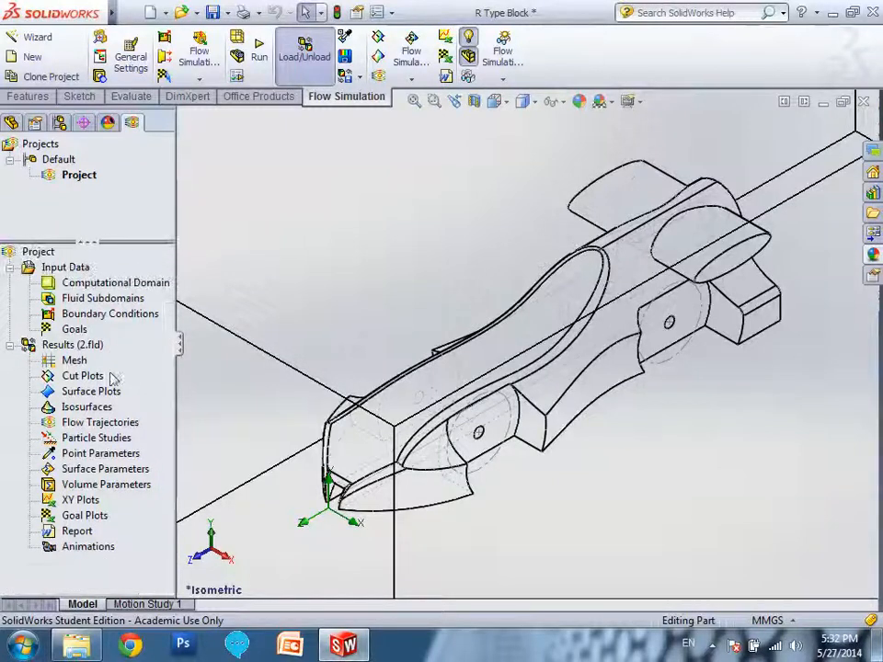
{"action": "right_click", "coordinate": [83, 425]}
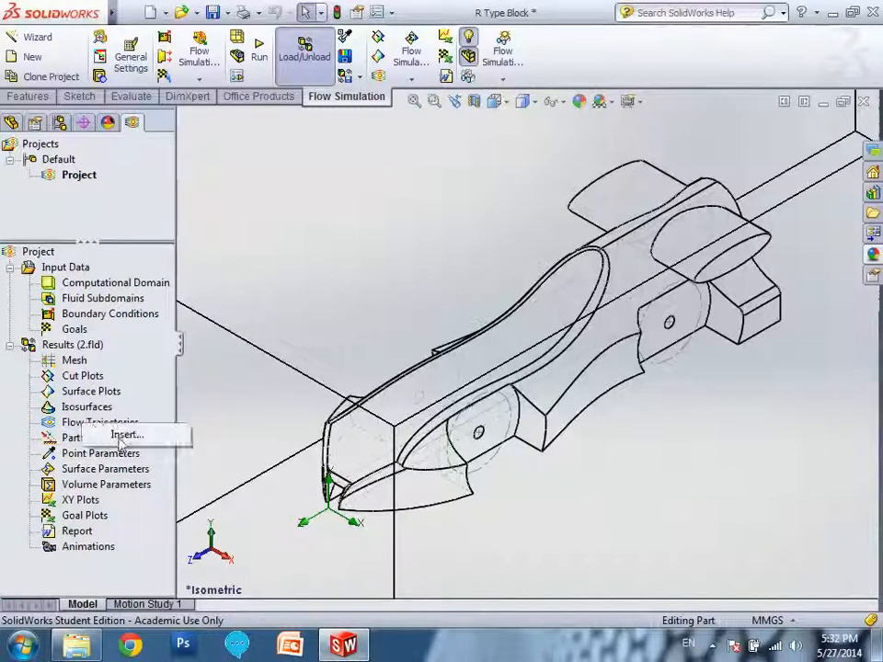
{"action": "left_click", "coordinate": [121, 438]}
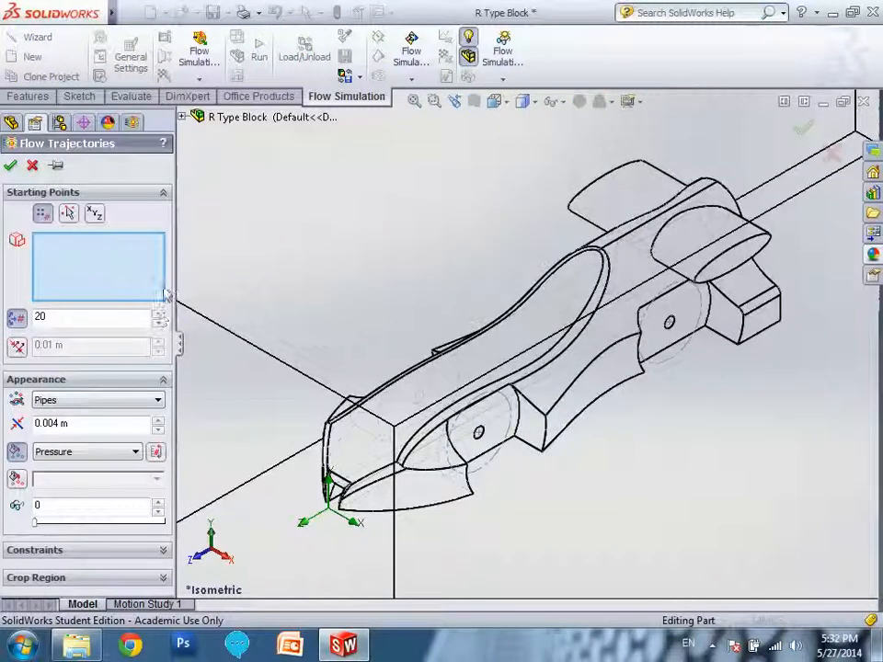
{"action": "left_click_drag", "start_coordinate": [188, 268], "coordinate": [230, 275]}
{"action": "left_click", "coordinate": [70, 409]}
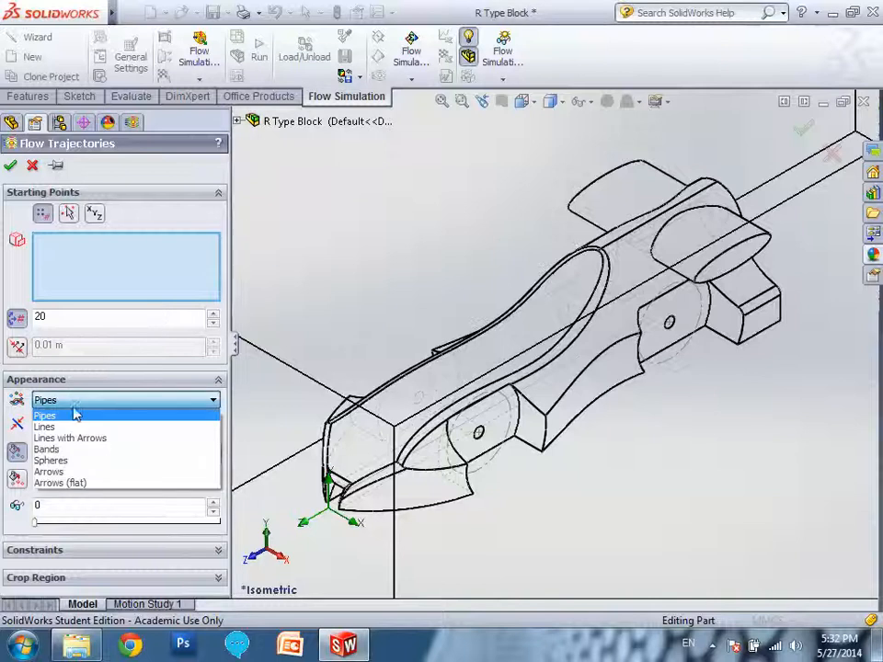
{"action": "left_click", "coordinate": [92, 439]}
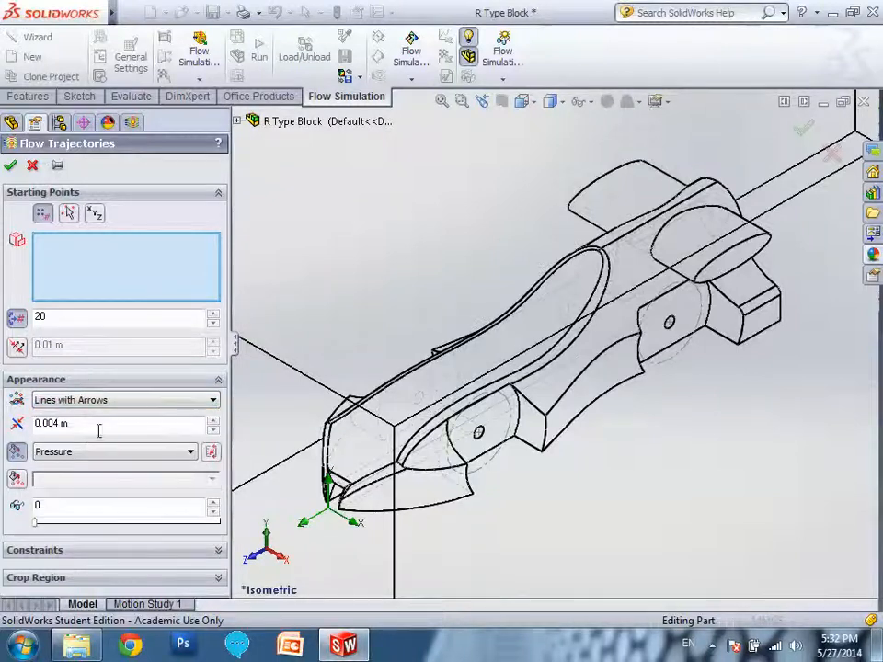
Choose the car's upper body face and both front nose side faces as starting points and generate the trajectories.
{"action": "left_click", "coordinate": [365, 457]}
{"action": "left_click", "coordinate": [355, 488]}
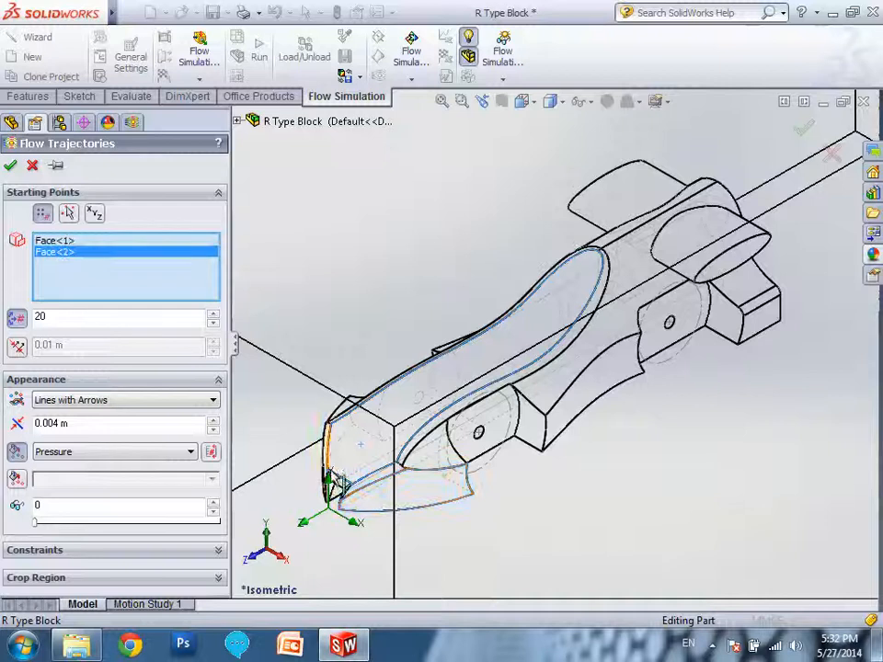
{"action": "middle_click_drag", "start_coordinate": [421, 425], "coordinate": [363, 488]}
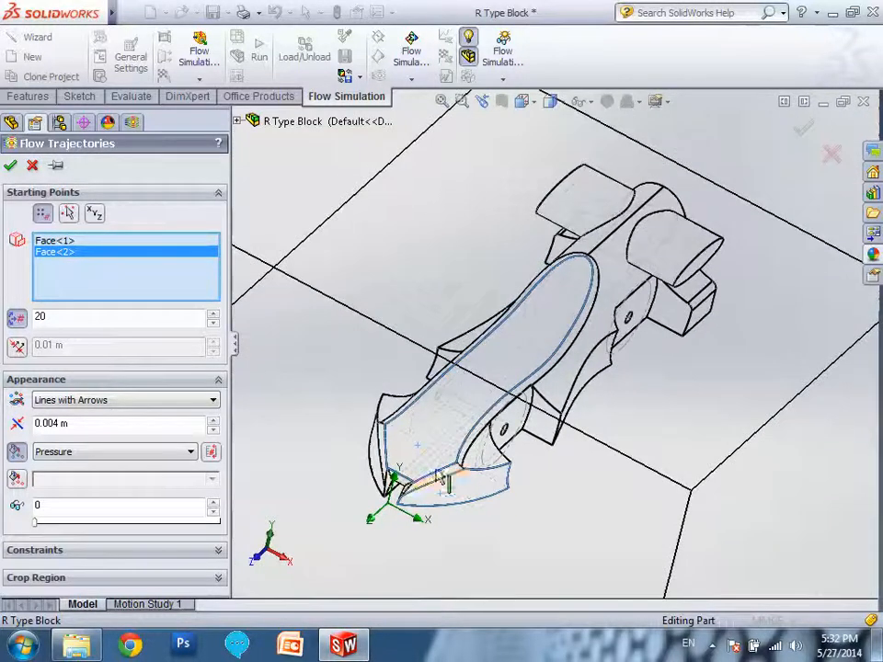
{"action": "left_click", "coordinate": [373, 464]}
{"action": "scroll", "coordinate": [564, 492], "scroll_direction": "down", "scroll_amount": 2}
{"action": "mouse_move", "coordinate": [564, 492]}
{"action": "middle_mouse_down"}
{"action": "mouse_move", "coordinate": [548, 475]}
{"action": "mouse_move", "coordinate": [561, 483]}
{"action": "middle_mouse_up"}
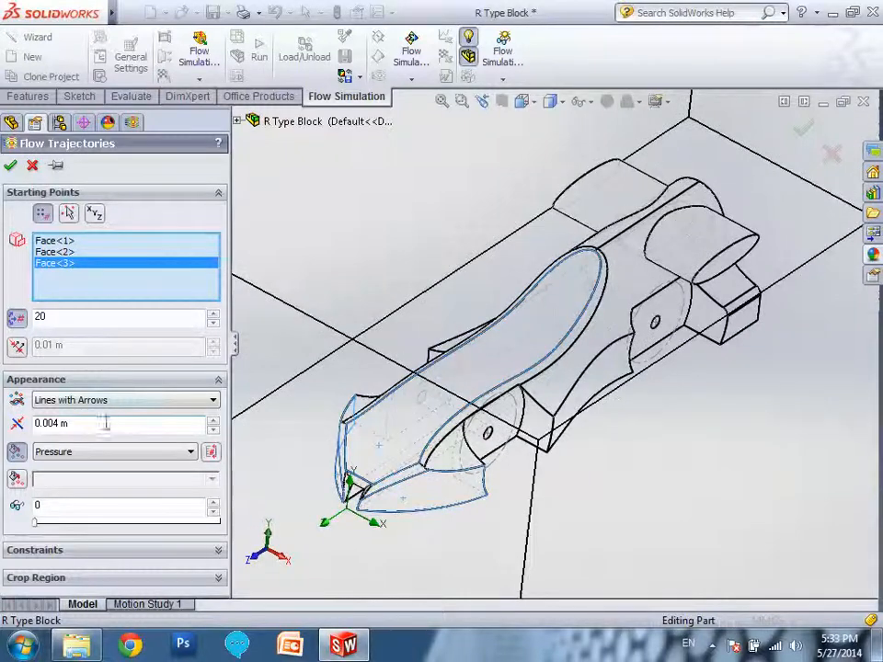
{"action": "left_click", "coordinate": [11, 166]}
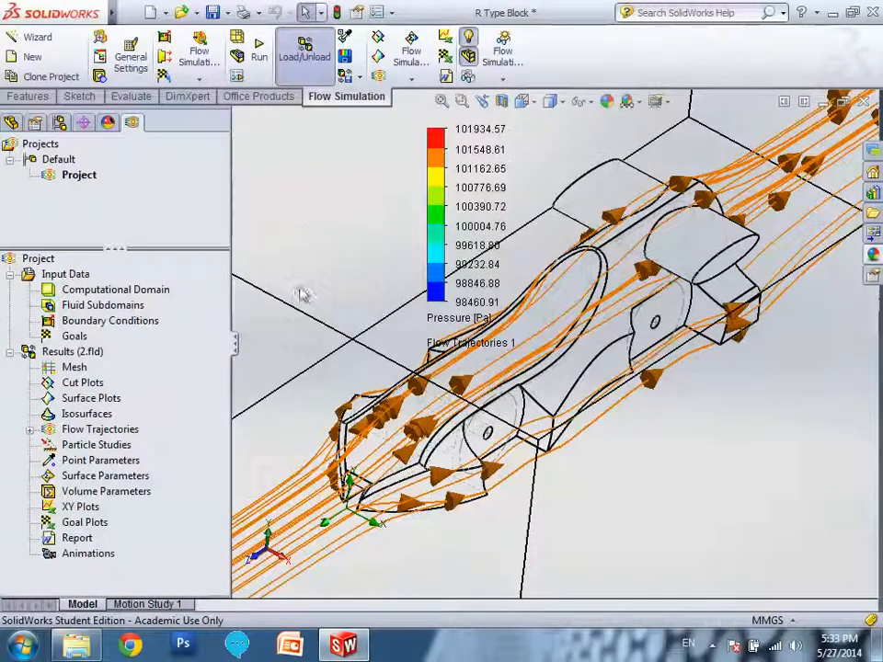
Edit the flow trajectories to use 40 points, keeping Lines with Arrows, and regenerate the plot.
{"action": "left_click", "coordinate": [30, 430]}
{"action": "left_click", "coordinate": [106, 445]}
{"action": "right_click", "coordinate": [106, 444]}
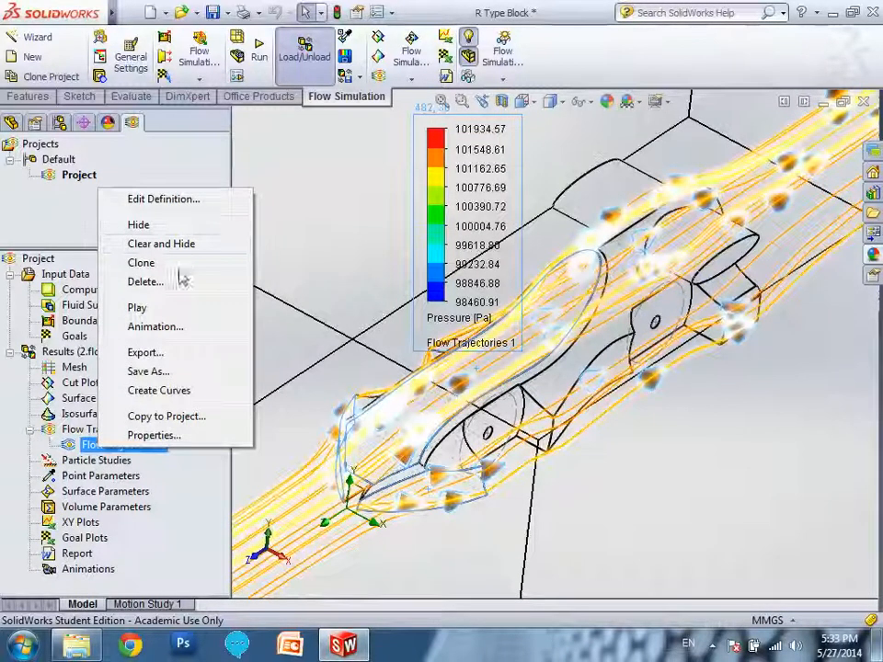
{"action": "left_click", "coordinate": [165, 199]}
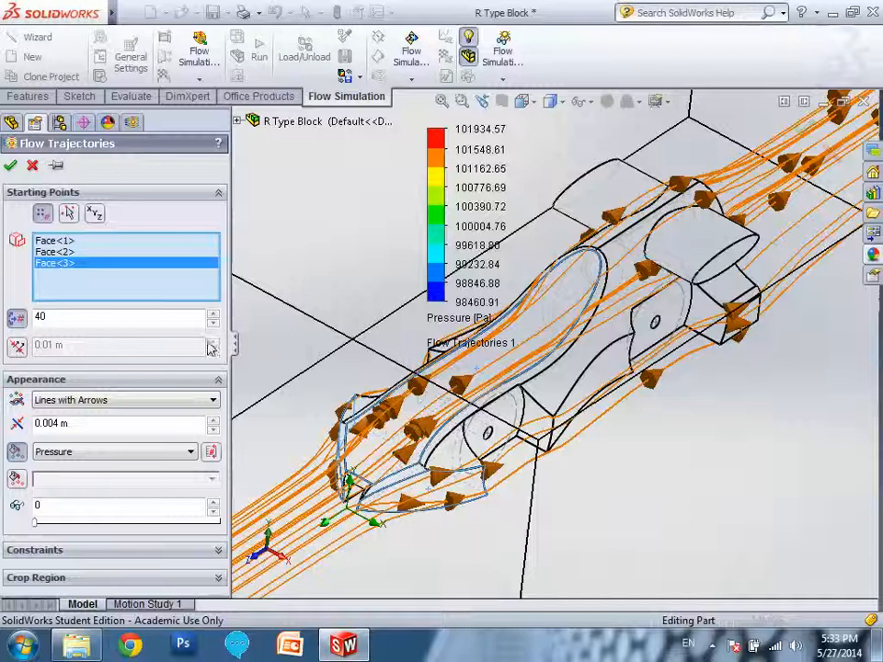
{"action": "left_click", "coordinate": [140, 402]}
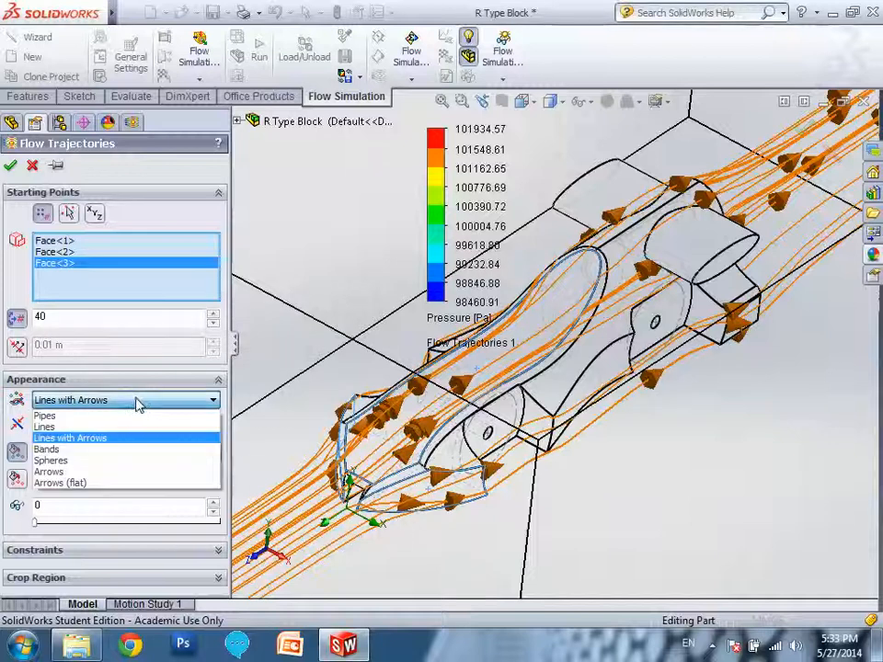
{"action": "left_click", "coordinate": [139, 405]}
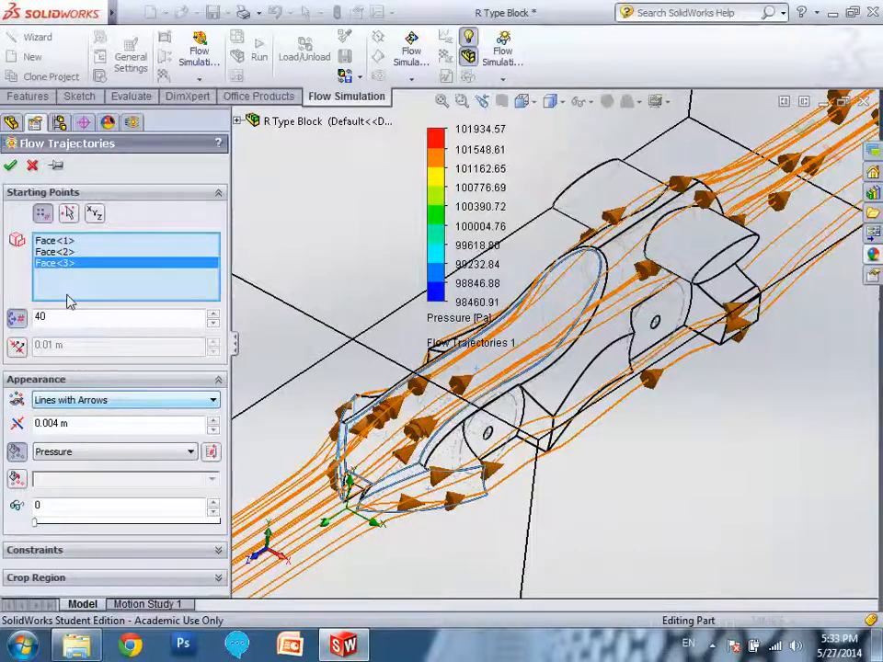
{"action": "left_click", "coordinate": [11, 168]}
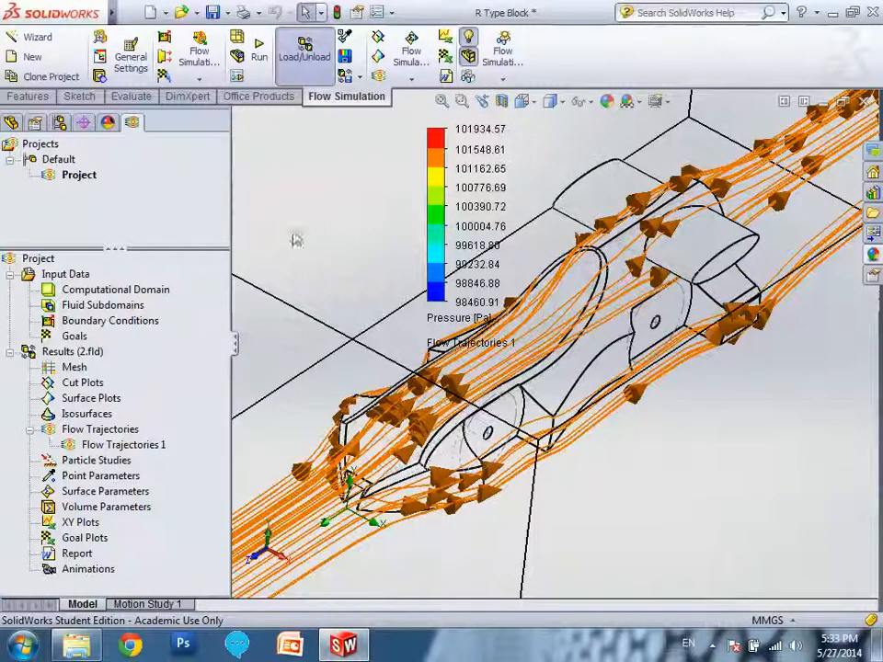
Create an animation of the flow trajectories and play it.
{"action": "left_click", "coordinate": [143, 449]}
{"action": "right_click", "coordinate": [143, 451]}
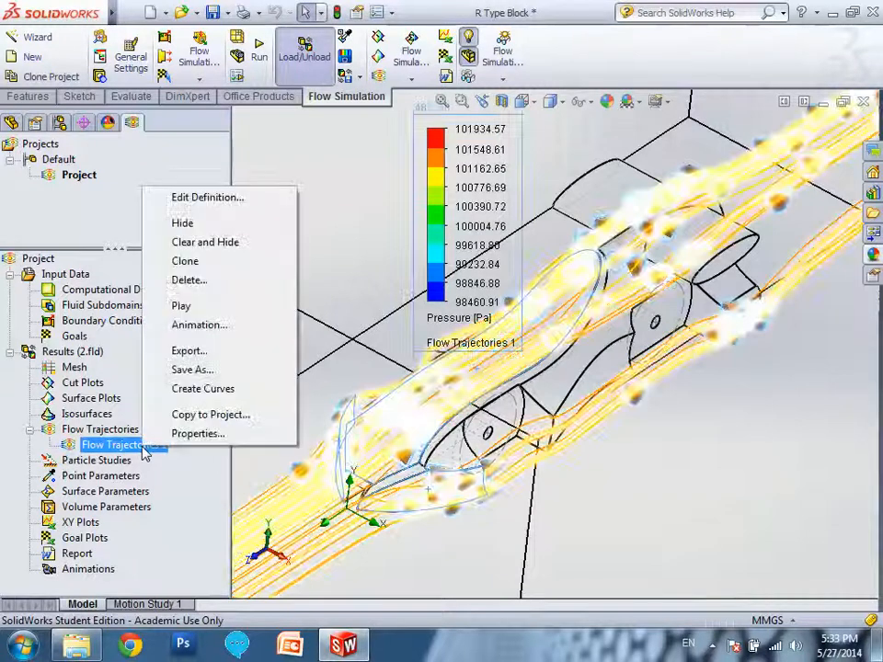
{"action": "left_click", "coordinate": [195, 326]}
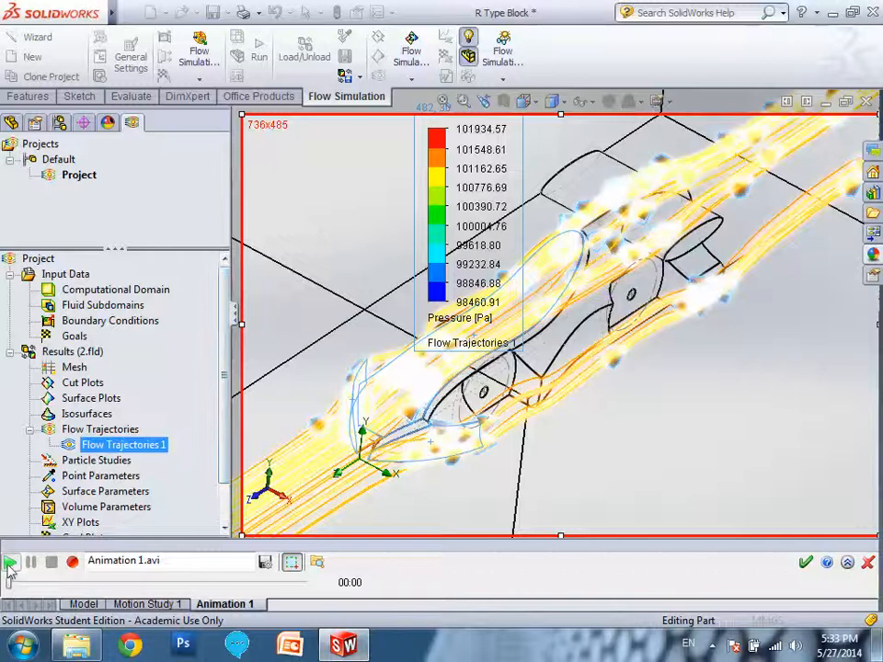
{"action": "left_click", "coordinate": [10, 563]}
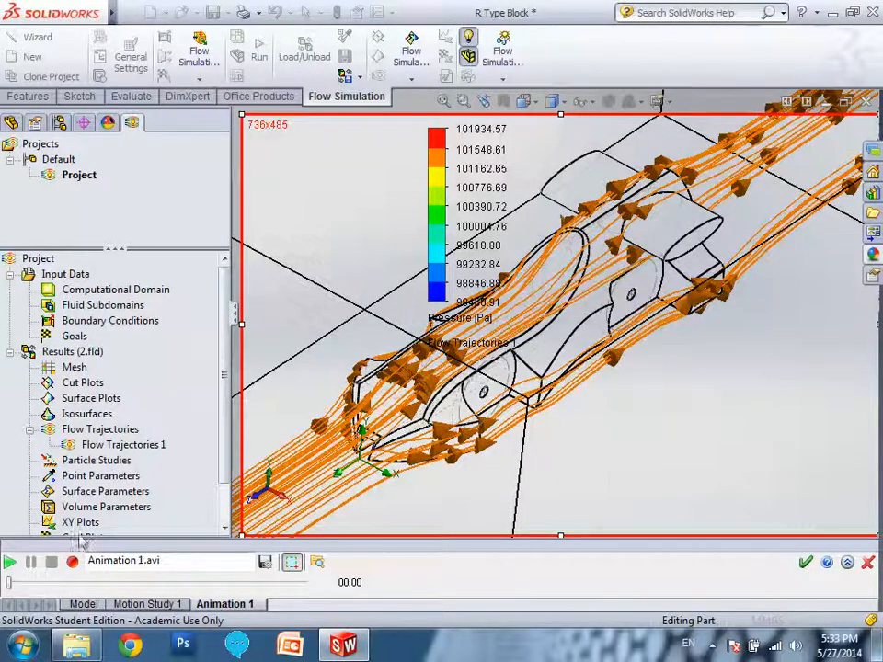
Try to record the flow trajectories animation to Animation 1.avi and discard the animation.
{"action": "left_click", "coordinate": [127, 446]}
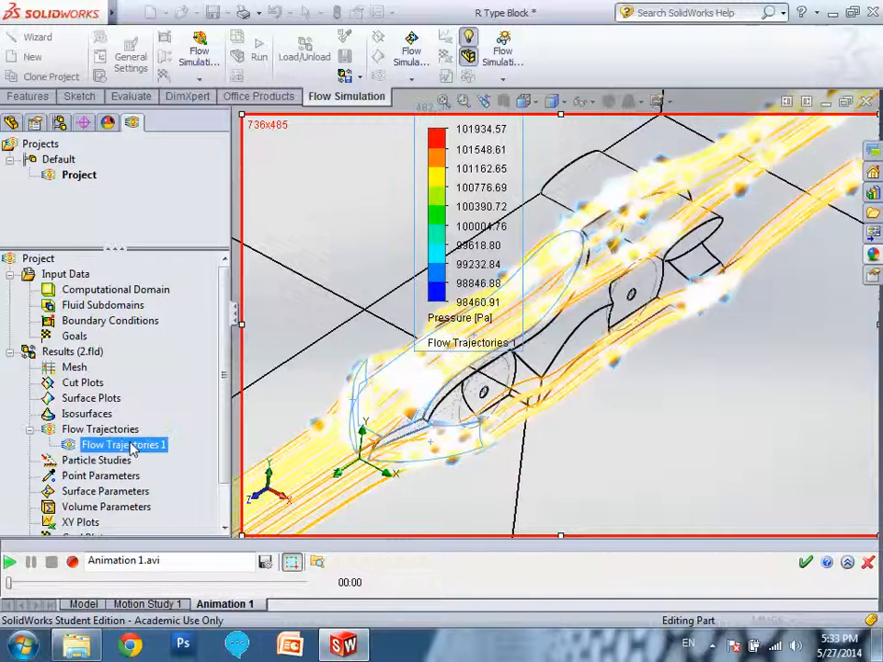
{"action": "left_click", "coordinate": [74, 561]}
{"action": "left_click", "coordinate": [141, 447]}
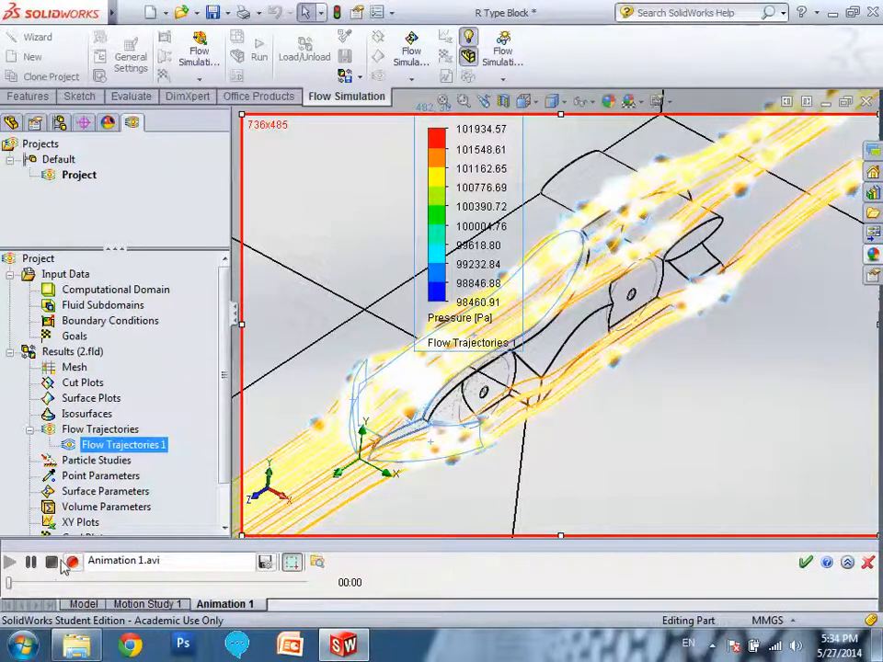
{"action": "left_click", "coordinate": [868, 563]}
Play the flow trajectories directly in the model view.
{"action": "left_click", "coordinate": [144, 446]}
{"action": "right_click", "coordinate": [145, 445]}
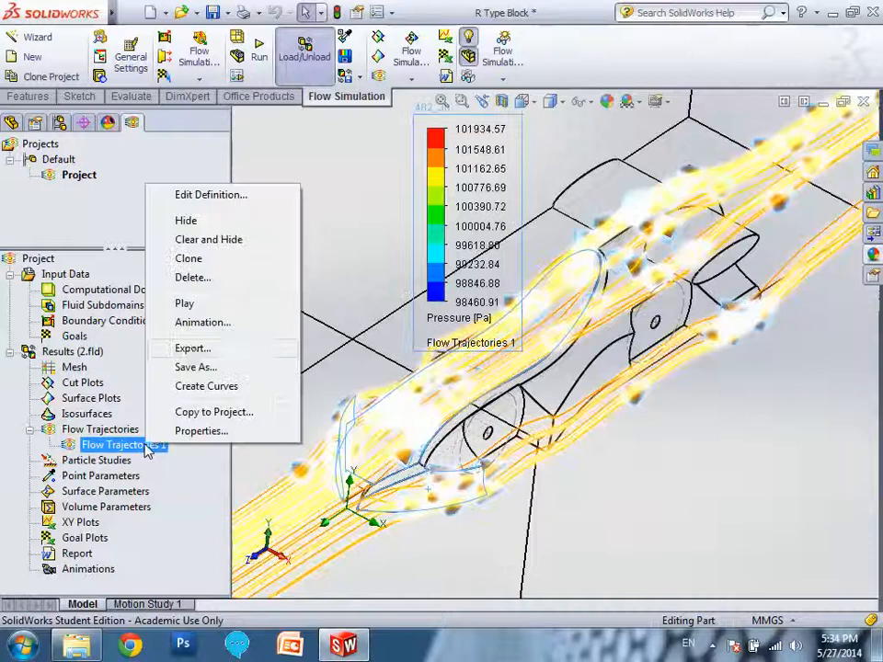
{"action": "left_click", "coordinate": [203, 305]}
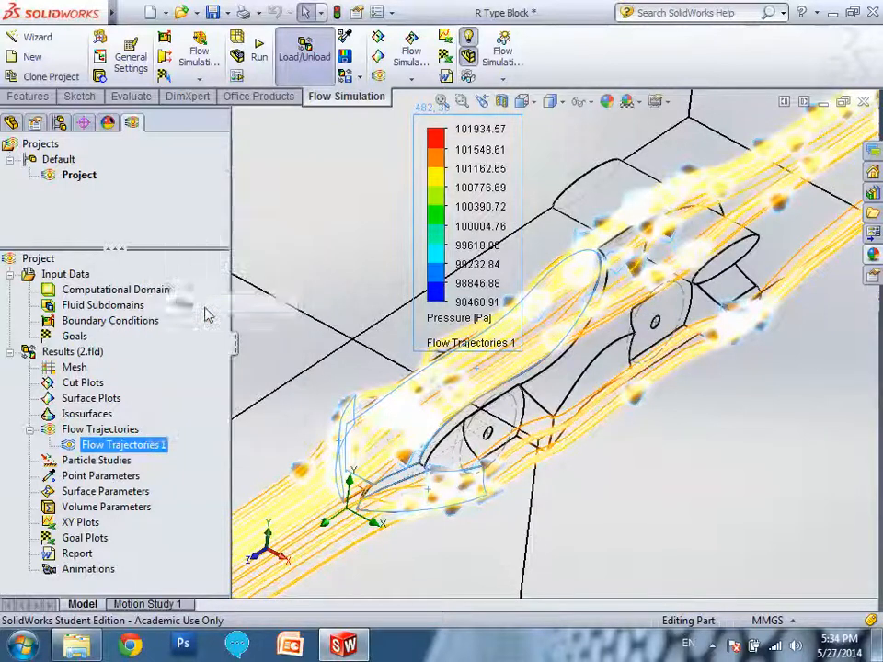
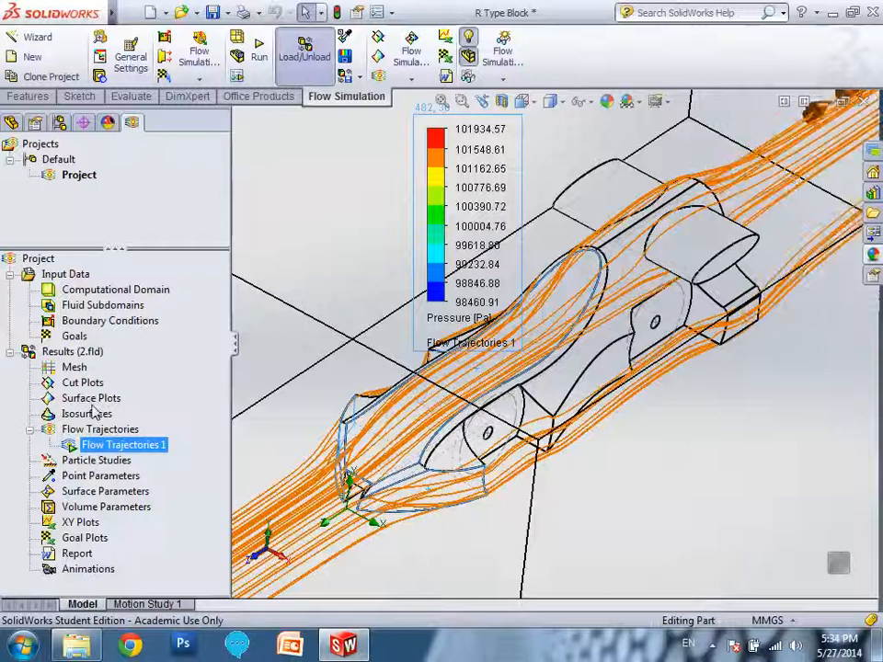
Create a surface plot of pressure contours on the three selected faces and review its definition options.
{"action": "left_click", "coordinate": [129, 412]}
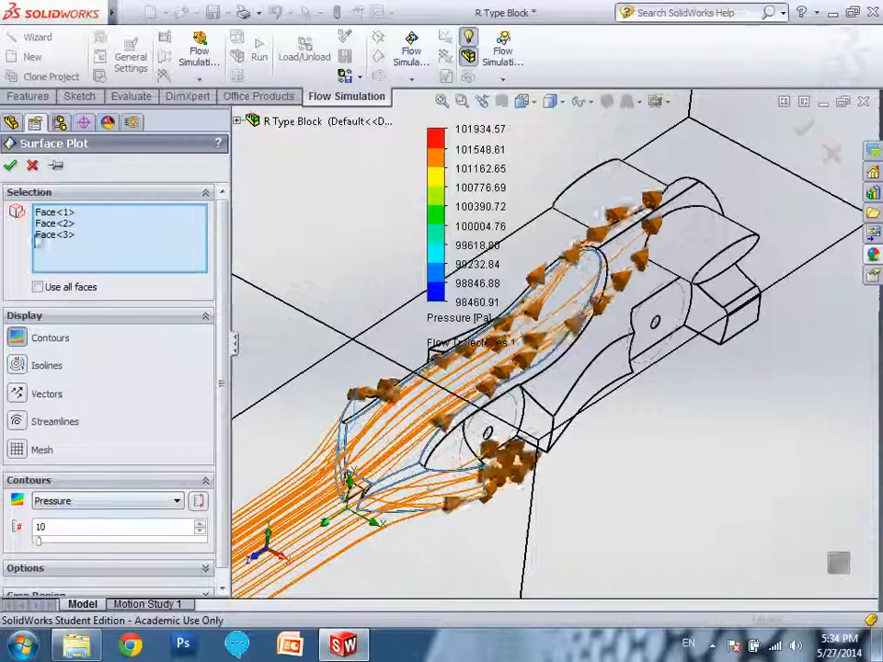
{"action": "left_click", "coordinate": [11, 167]}
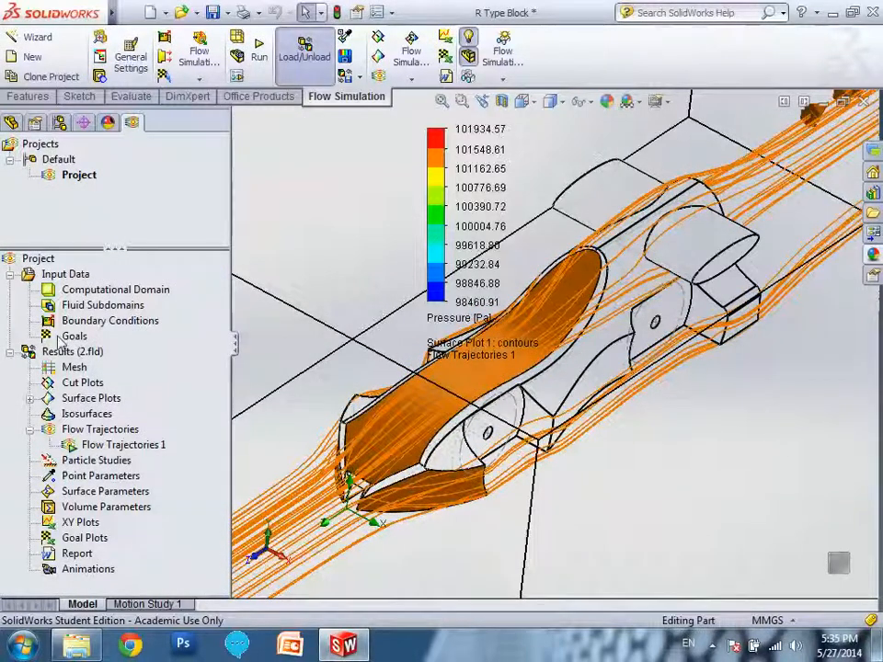
{"action": "left_click", "coordinate": [30, 400]}
{"action": "right_click", "coordinate": [110, 415]}
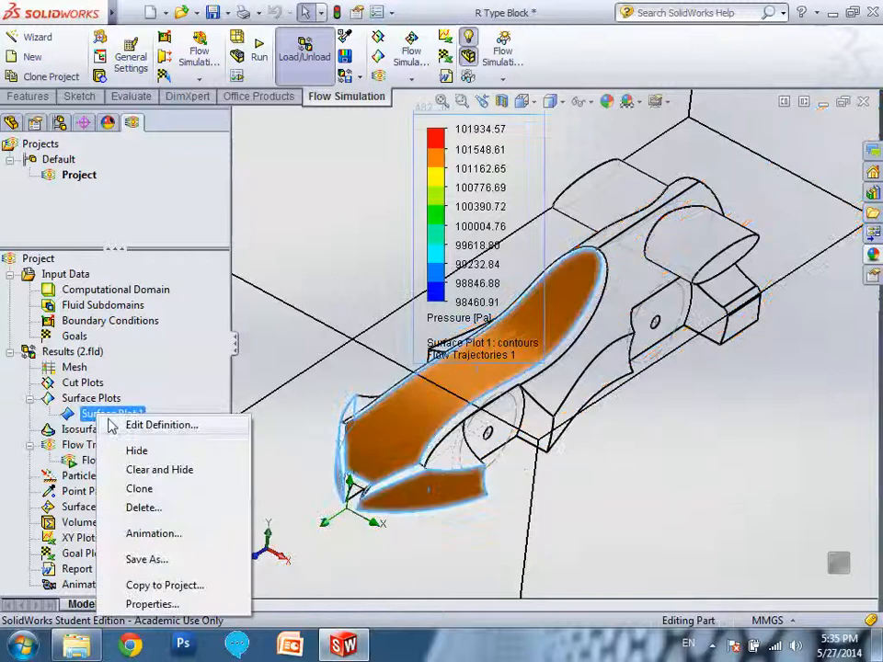
{"action": "left_click", "coordinate": [156, 428]}
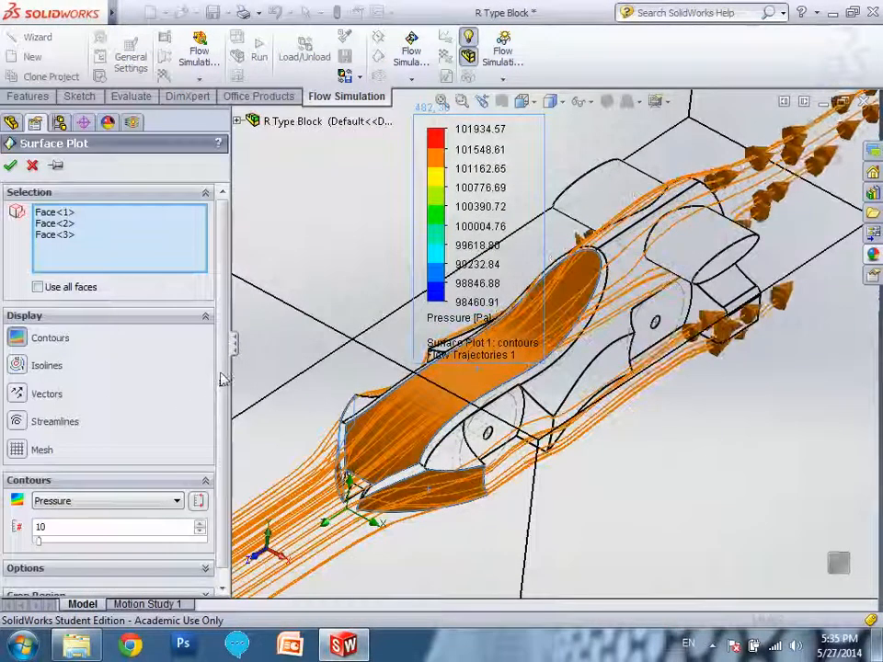
{"action": "left_click", "coordinate": [42, 566]}
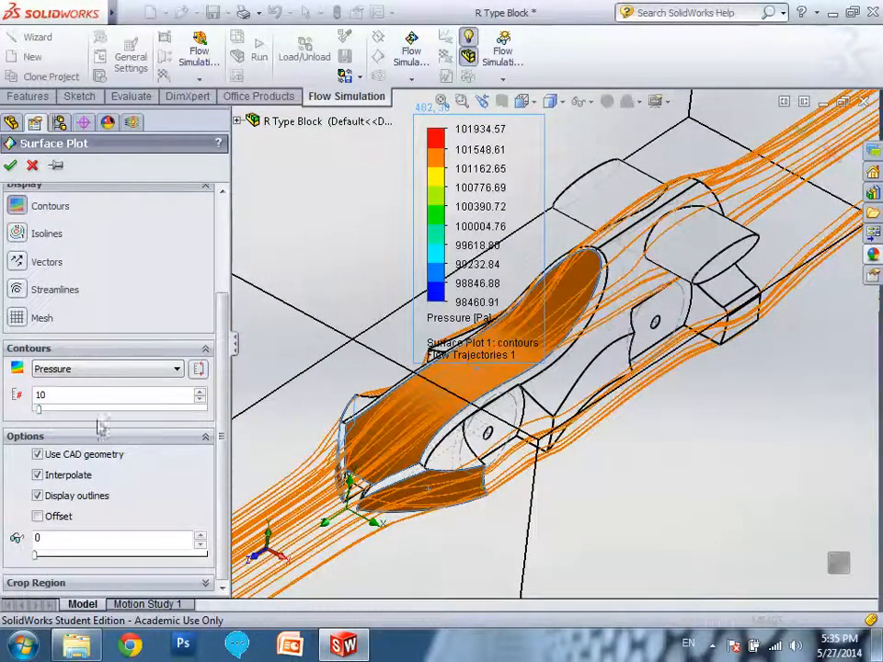
{"action": "left_click_drag", "start_coordinate": [223, 351], "coordinate": [222, 211]}
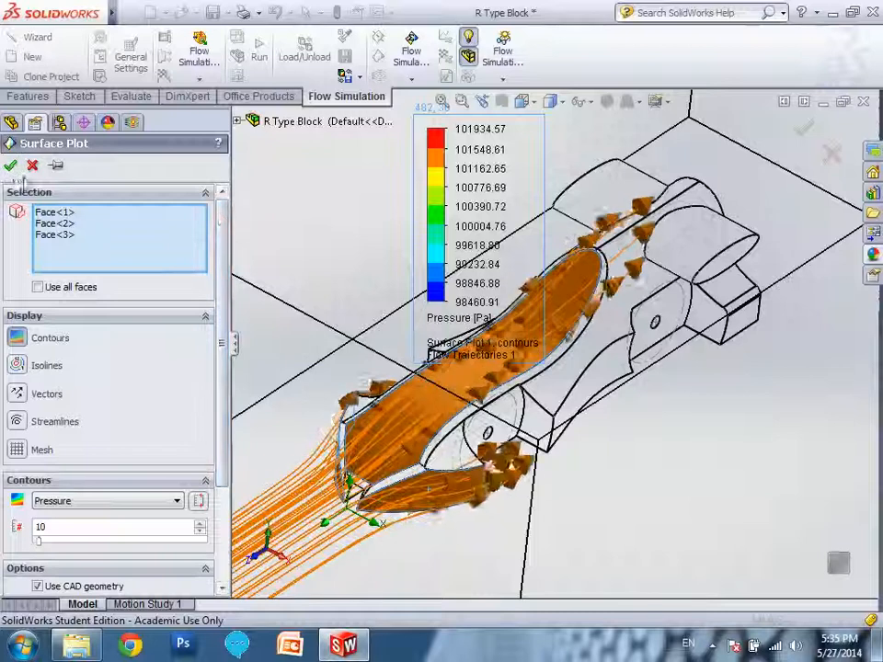
{"action": "left_click", "coordinate": [12, 166]}
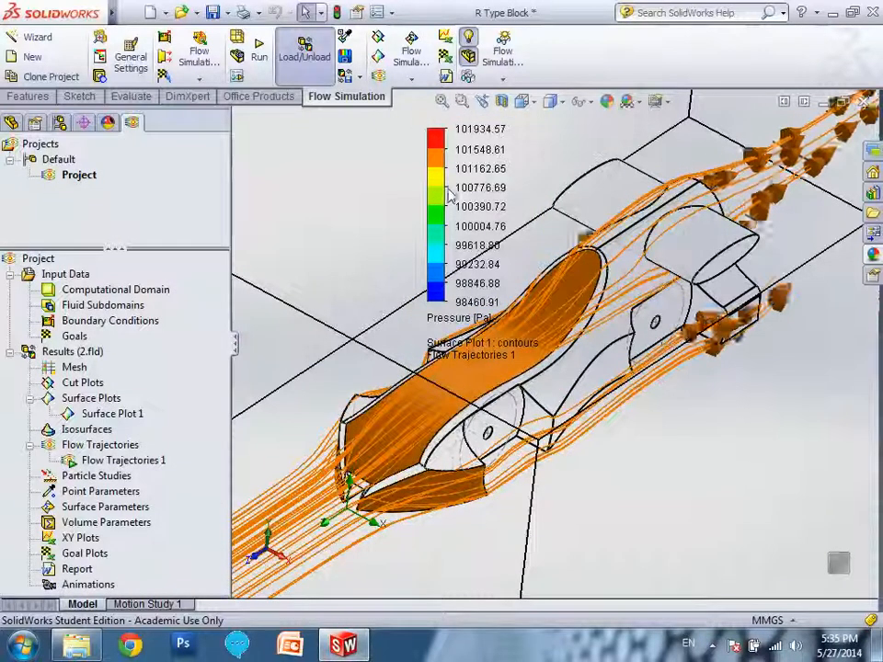
Raise the number of colour levels in the pressure legend well above 100 for a smoother gradient.
{"action": "left_click", "coordinate": [422, 136]}
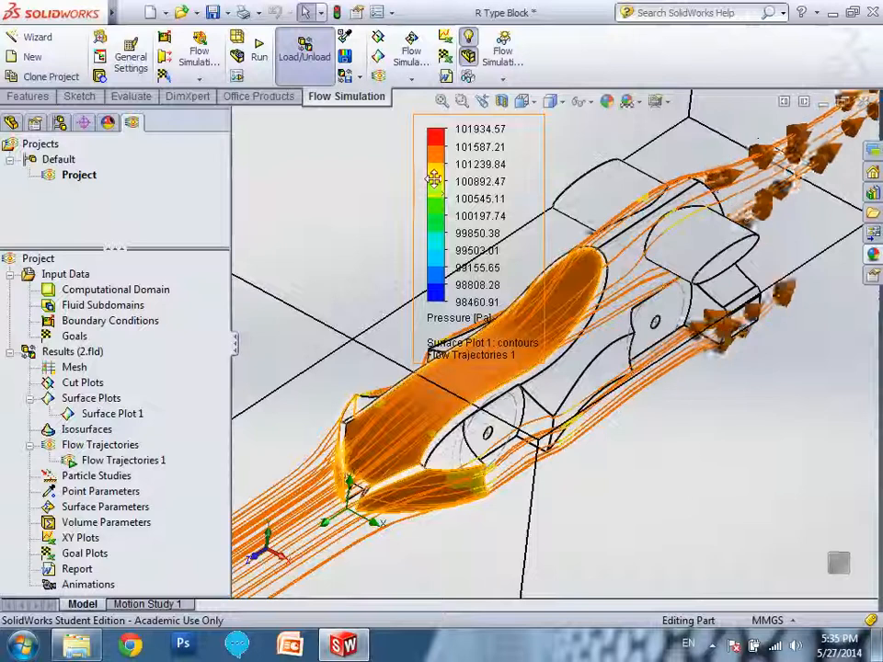
{"action": "left_click", "coordinate": [421, 131]}
{"action": "left_click", "coordinate": [420, 131]}
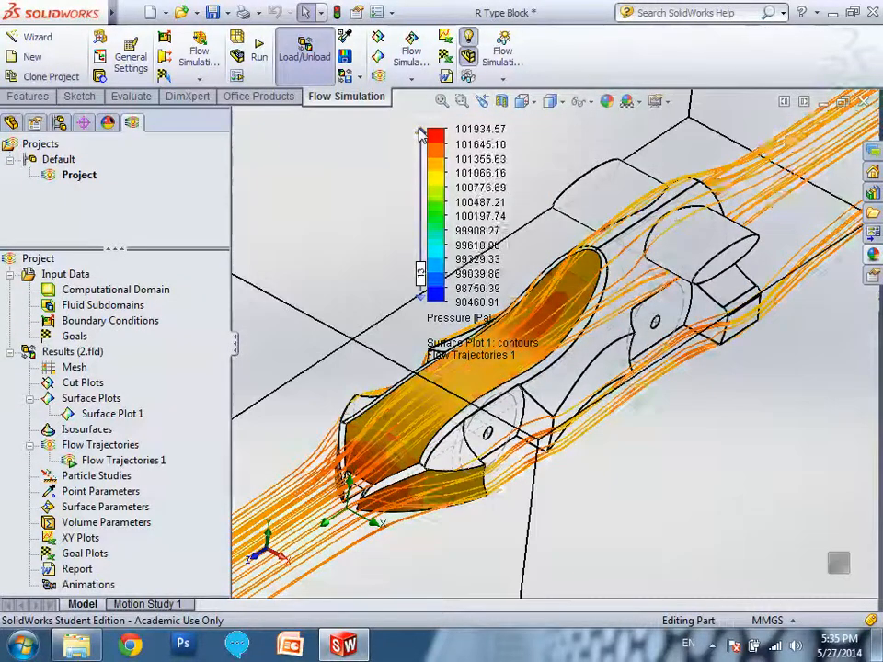
{"action": "left_click", "coordinate": [420, 131]}
{"action": "left_click", "coordinate": [420, 131]}
{"action": "left_click", "coordinate": [421, 132]}
{"action": "left_click_drag", "start_coordinate": [424, 274], "coordinate": [430, 206]}
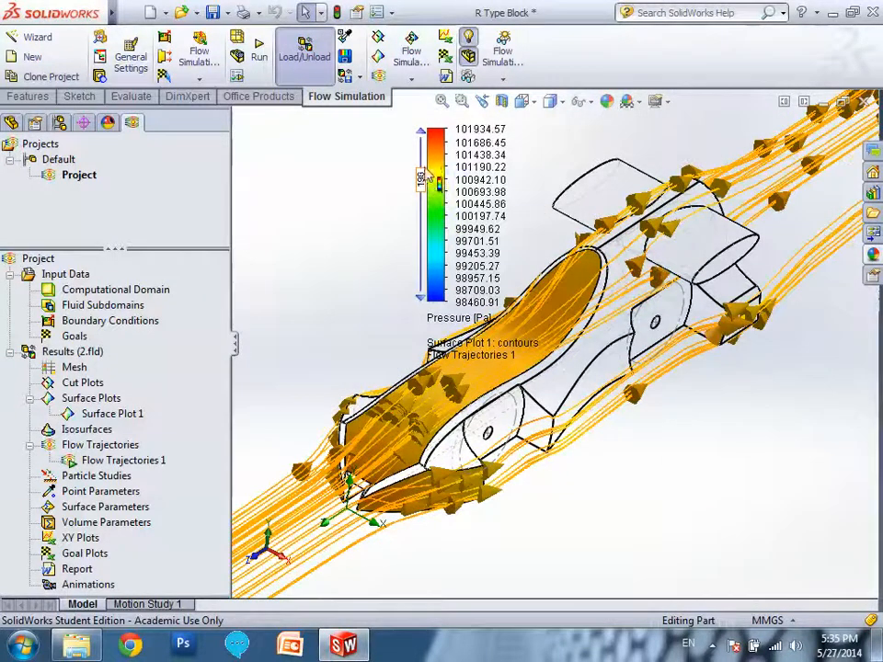
{"action": "left_click_drag", "start_coordinate": [426, 159], "coordinate": [429, 138]}
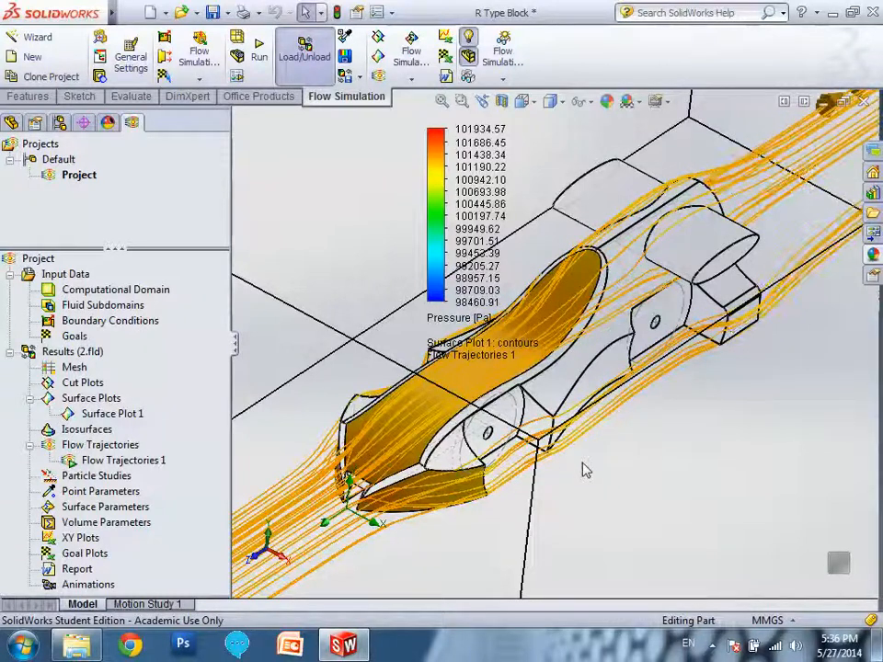
{"action": "left_click", "coordinate": [866, 104]}
{"action": "left_click", "coordinate": [562, 394]}
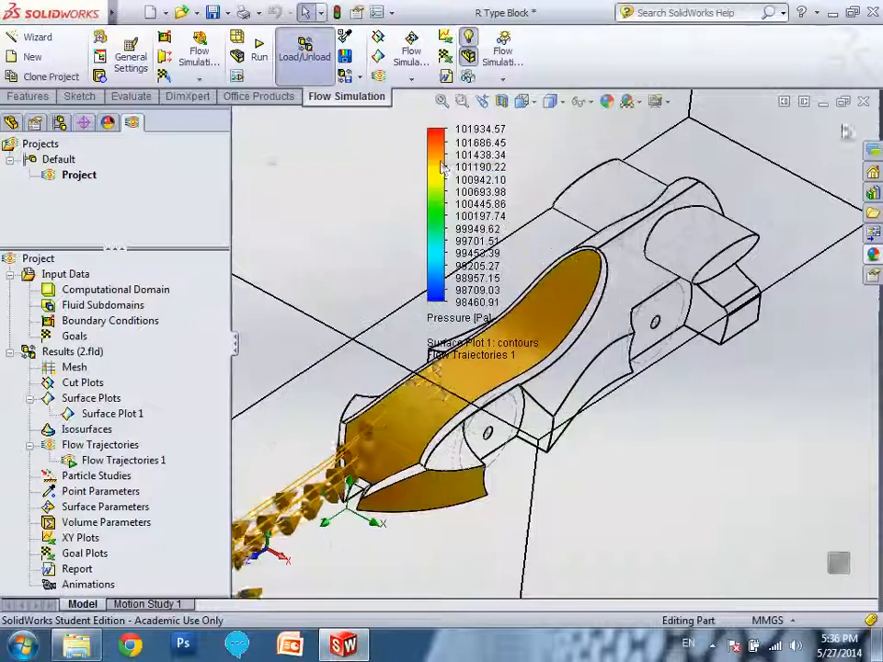
Round the outer elliptical edge of the rear side pod with a 2 mm constant radius fillet.
{"action": "left_click", "coordinate": [11, 123]}
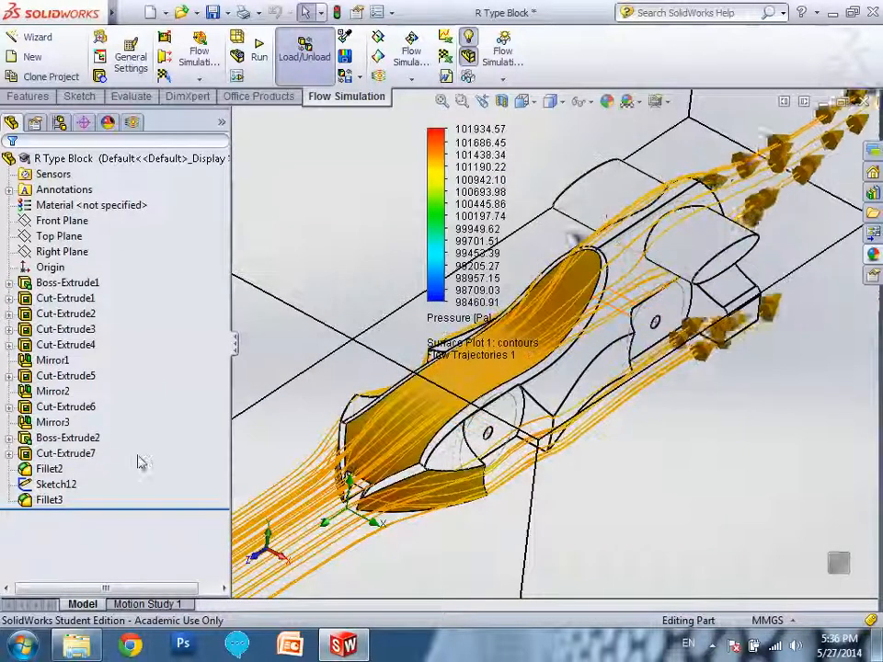
{"action": "left_click", "coordinate": [64, 455]}
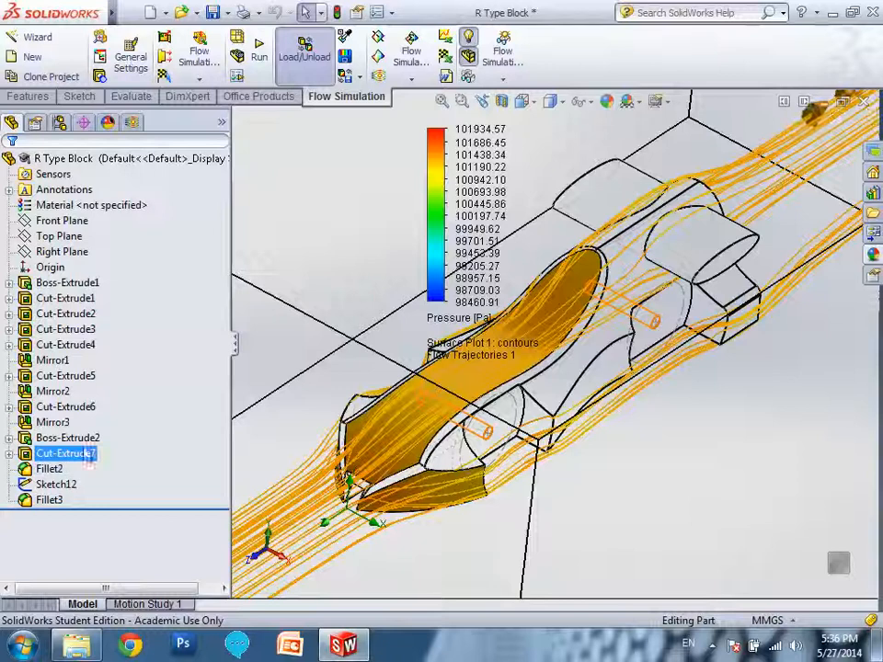
{"action": "left_click", "coordinate": [35, 97]}
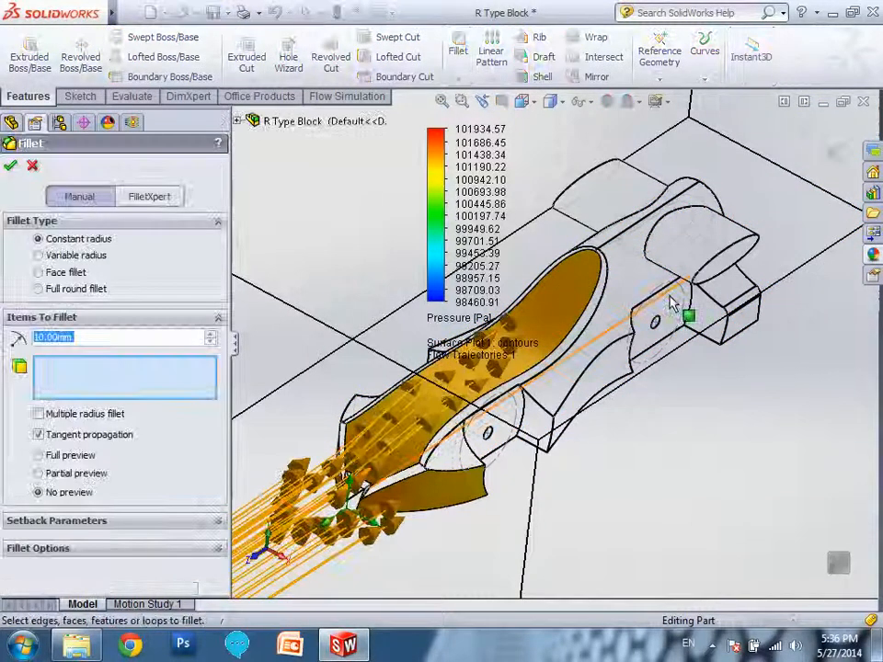
{"action": "scroll", "coordinate": [700, 266], "scroll_direction": "down", "scroll_amount": 5}
{"action": "left_click", "coordinate": [744, 252]}
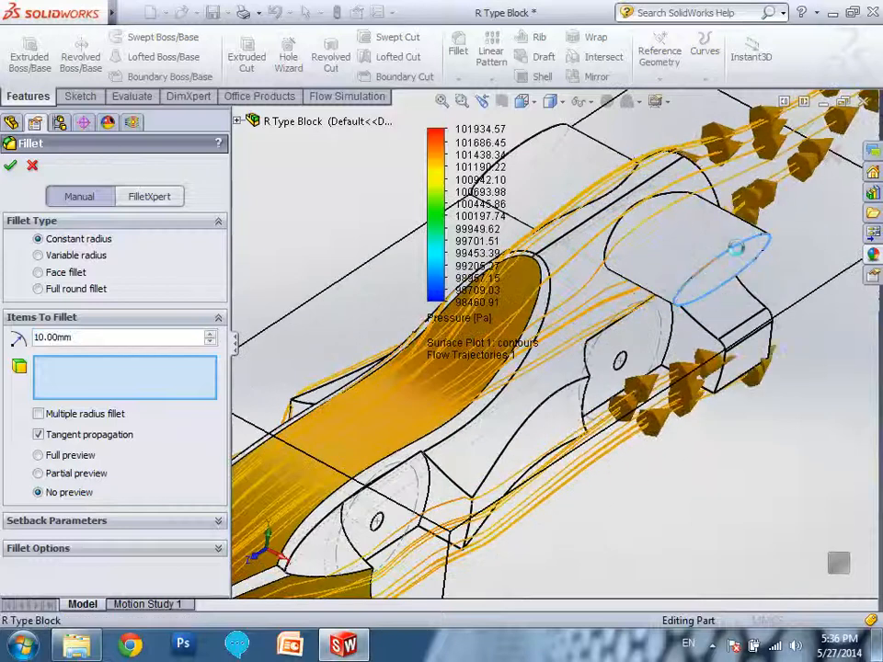
{"action": "left_click", "coordinate": [109, 338]}
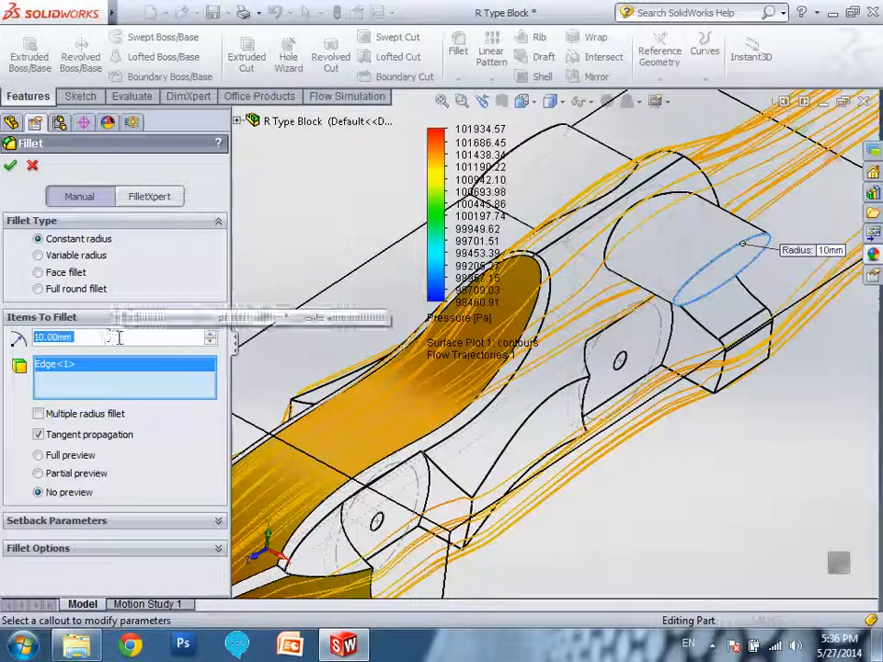
{"action": "type", "text": "2"}
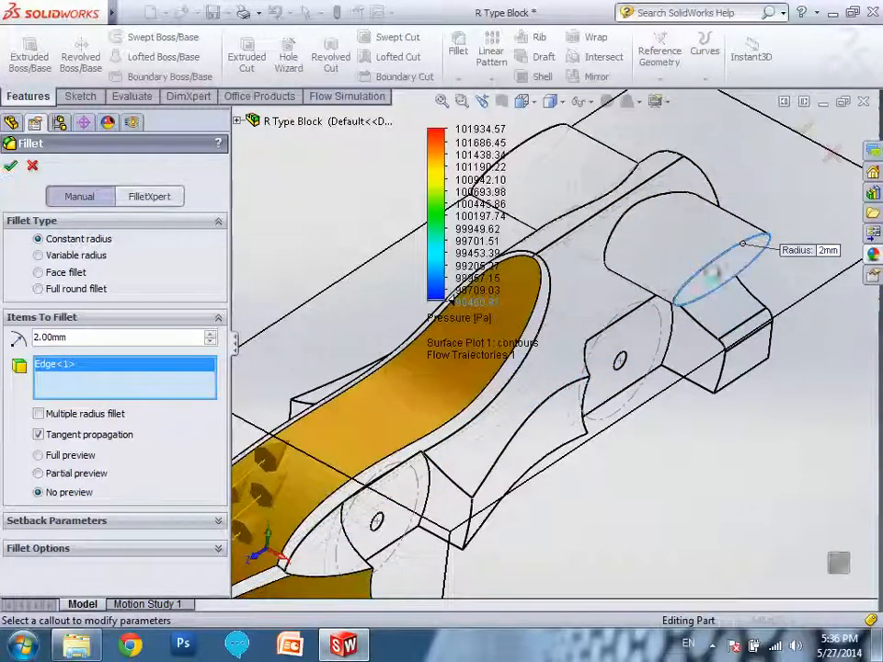
{"action": "left_click", "coordinate": [532, 363]}
{"action": "left_click", "coordinate": [537, 390]}
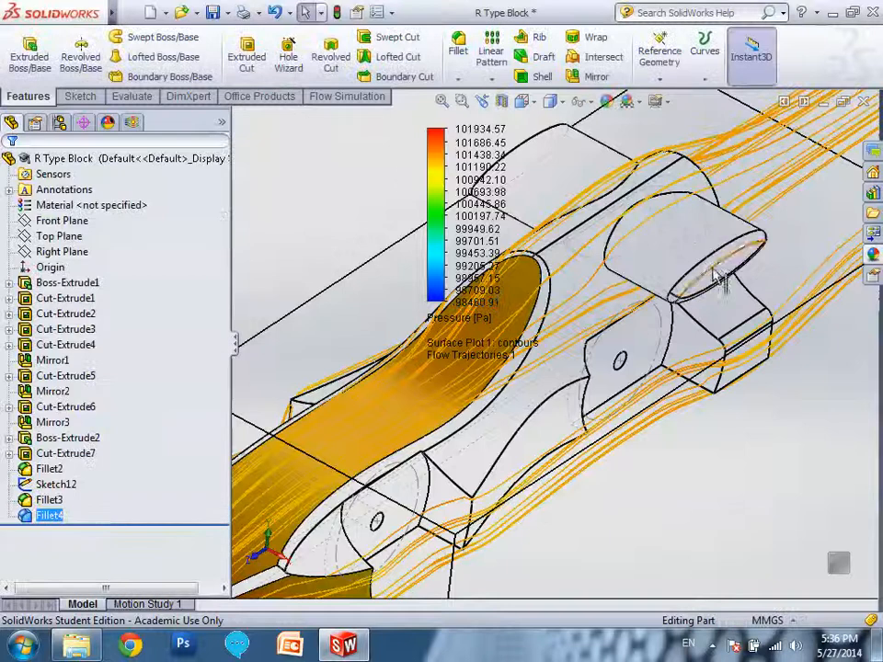
{"action": "left_click", "coordinate": [347, 96]}
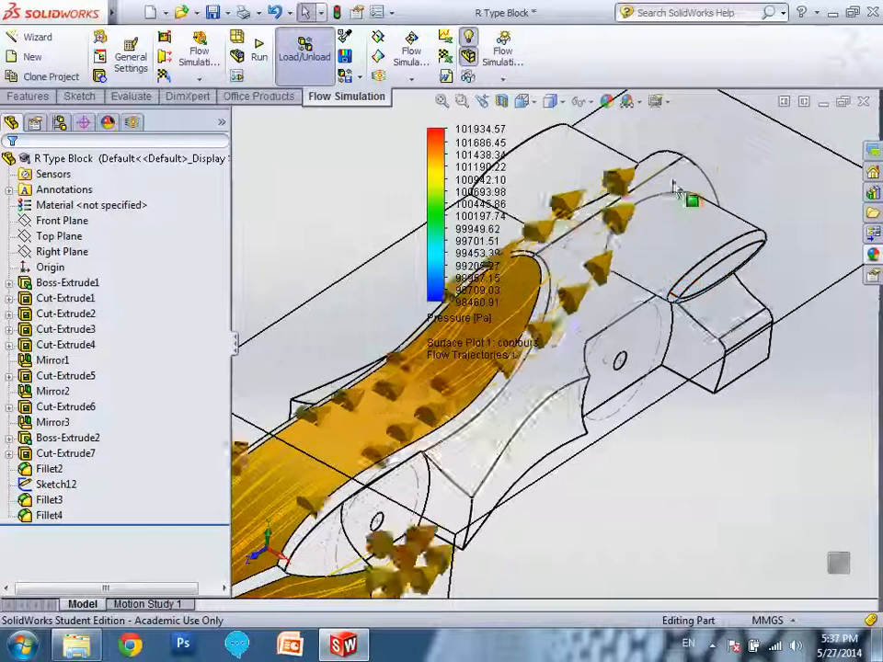
{"action": "left_click", "coordinate": [27, 96]}
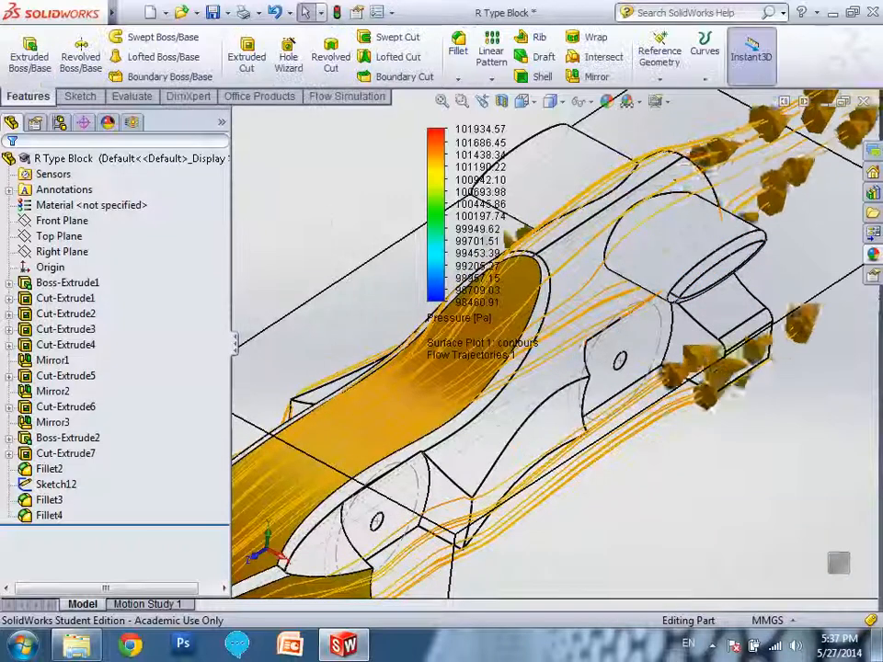
{"action": "left_click_drag", "start_coordinate": [230, 214], "coordinate": [145, 241]}
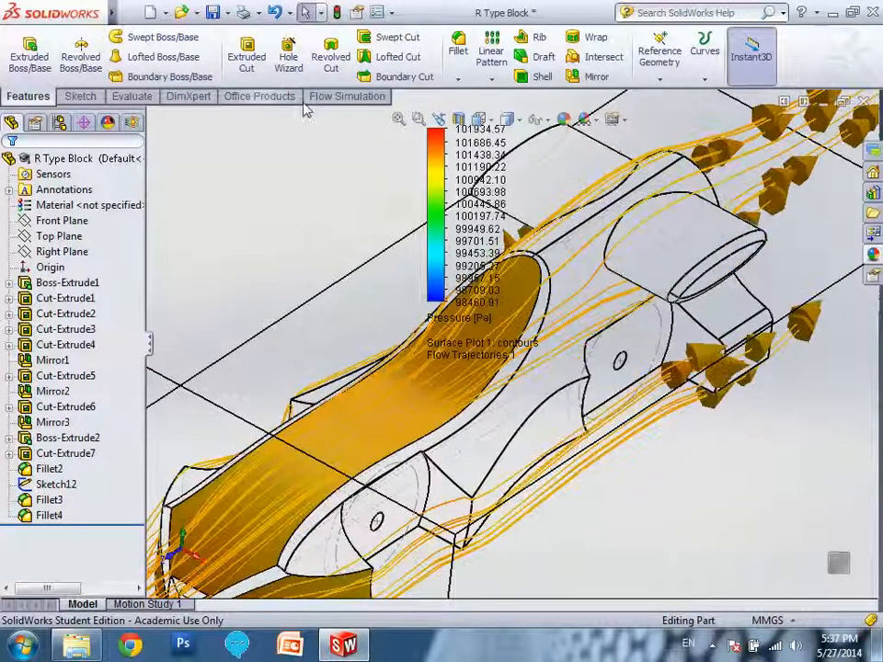
Stop the playback of the flow trajectories in the model view.
{"action": "left_click", "coordinate": [336, 96]}
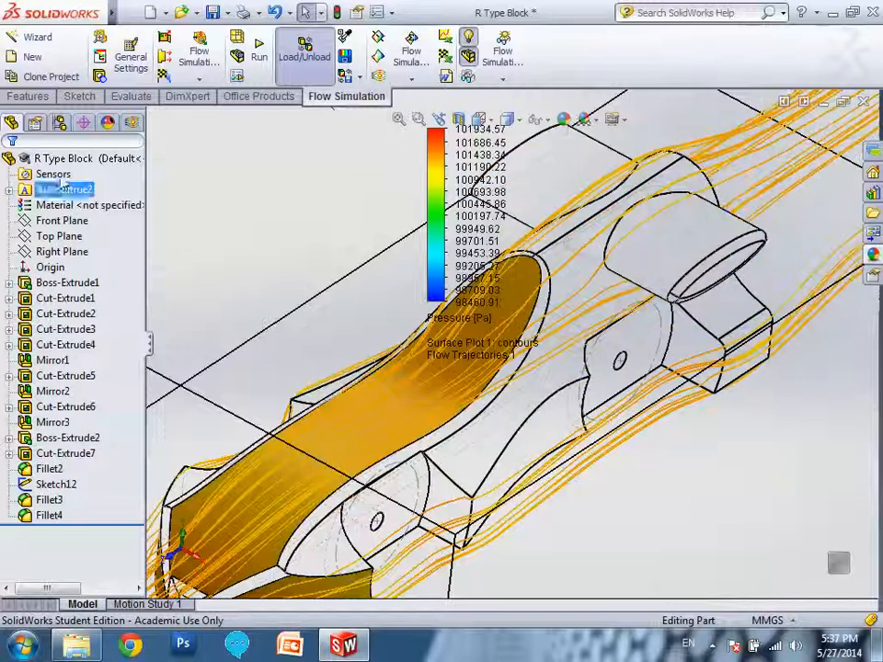
{"action": "left_click", "coordinate": [132, 122]}
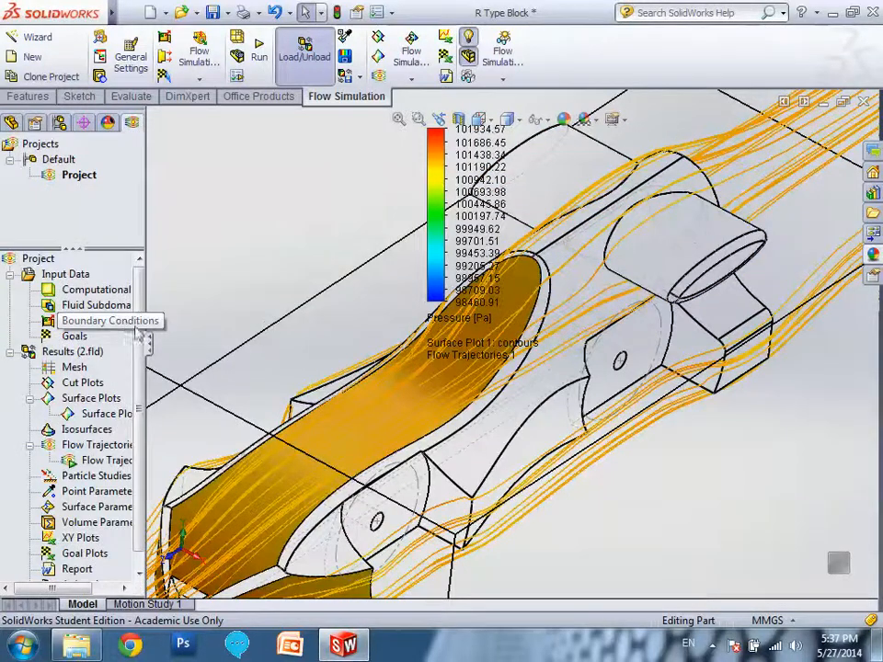
{"action": "right_click", "coordinate": [99, 463]}
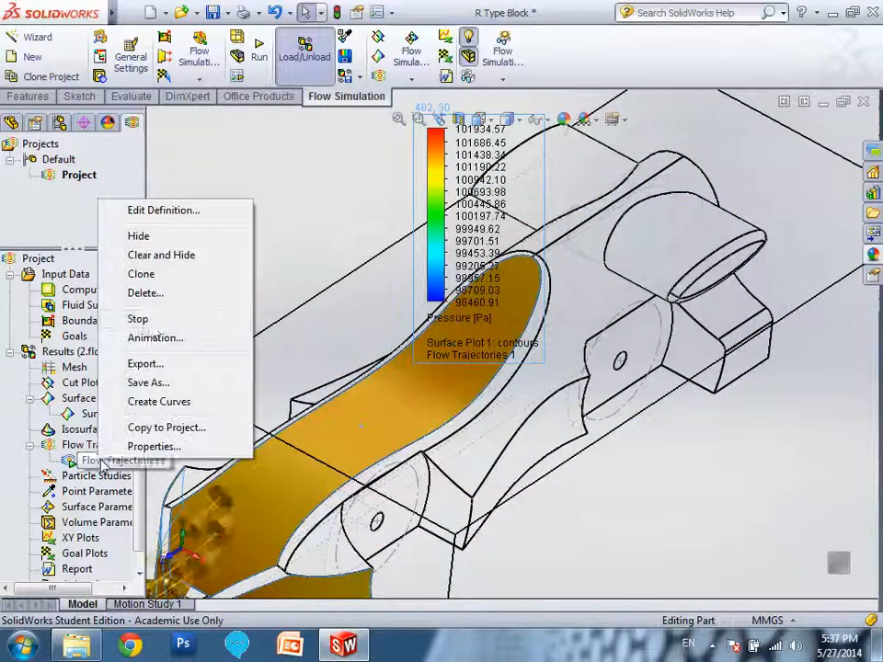
{"action": "left_click", "coordinate": [180, 319]}
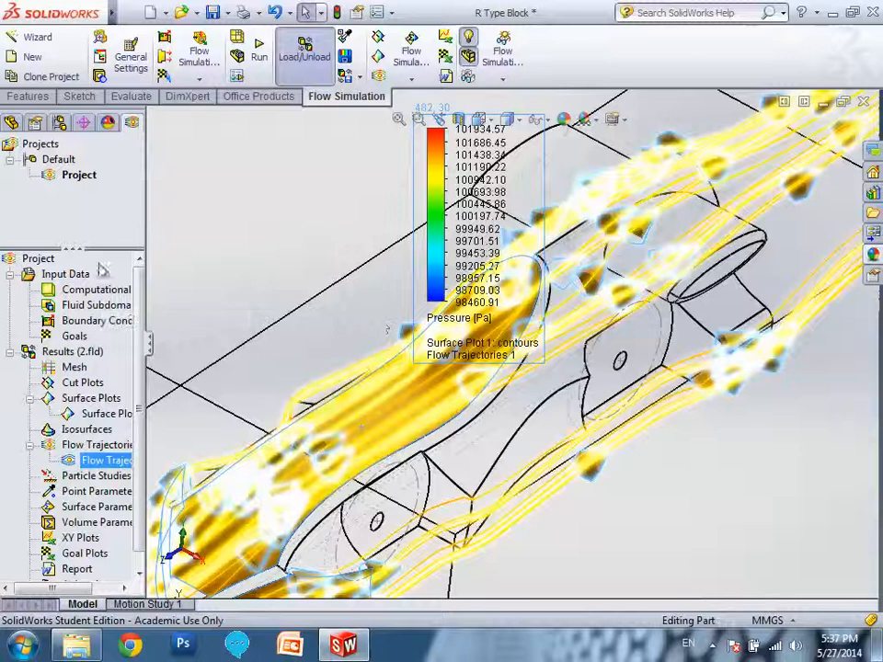
Enable the PhotoView 360 add-in for the current session and at start-up.
{"action": "left_click", "coordinate": [28, 97]}
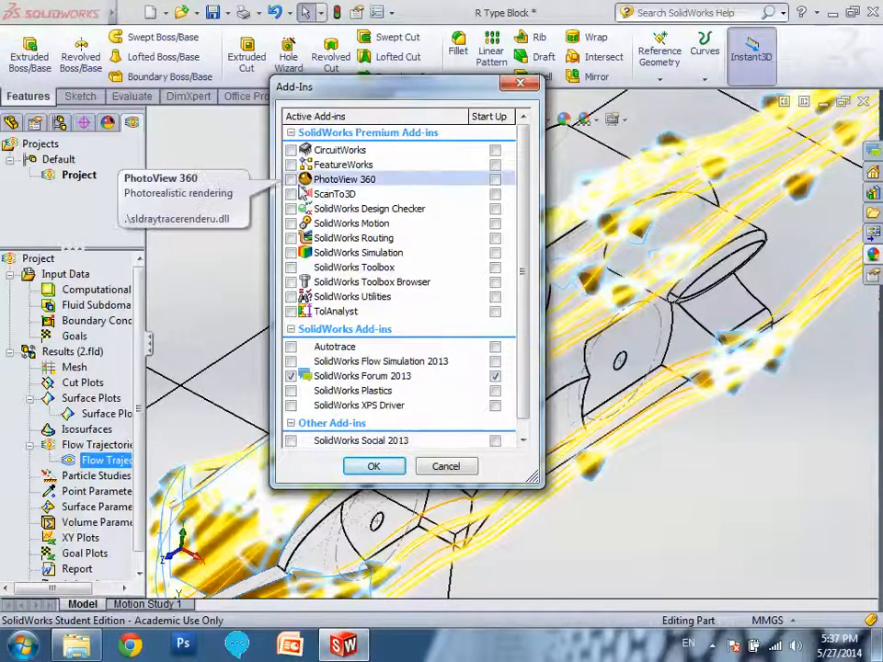
{"action": "left_click", "coordinate": [291, 180]}
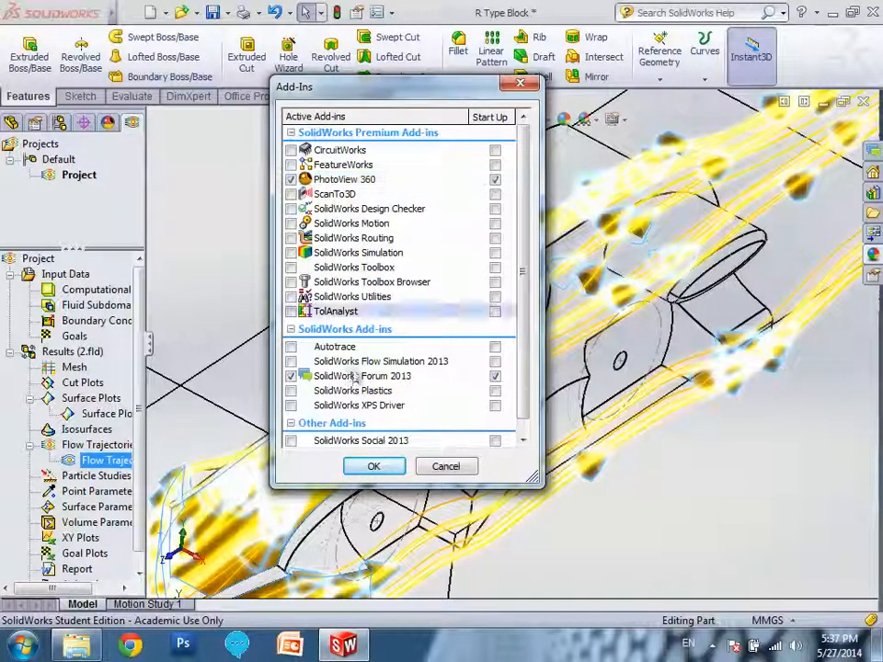
{"action": "left_click", "coordinate": [370, 467]}
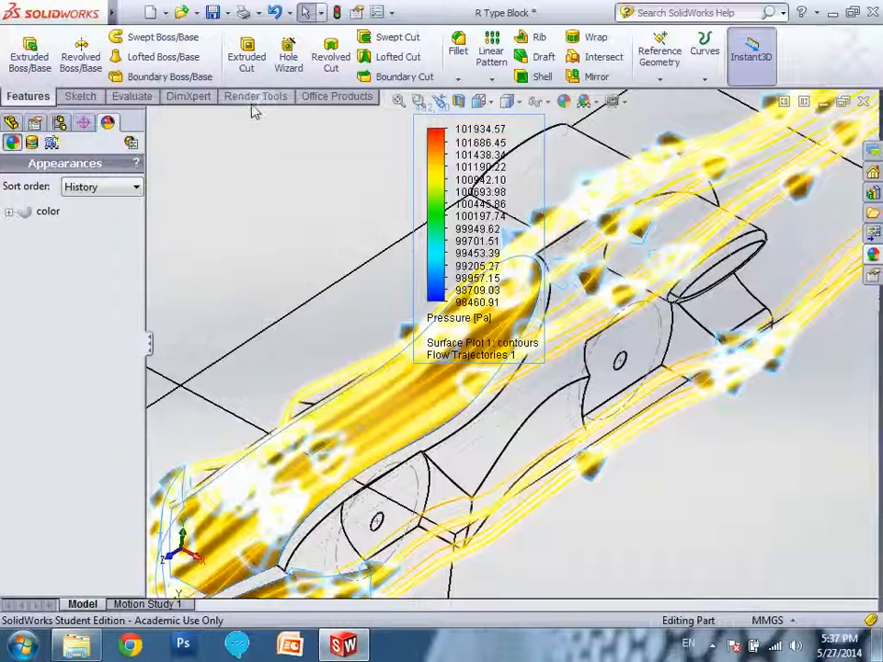
Try to apply the red high gloss plastic appearance to the three selected faces of the car body.
{"action": "left_click", "coordinate": [256, 96]}
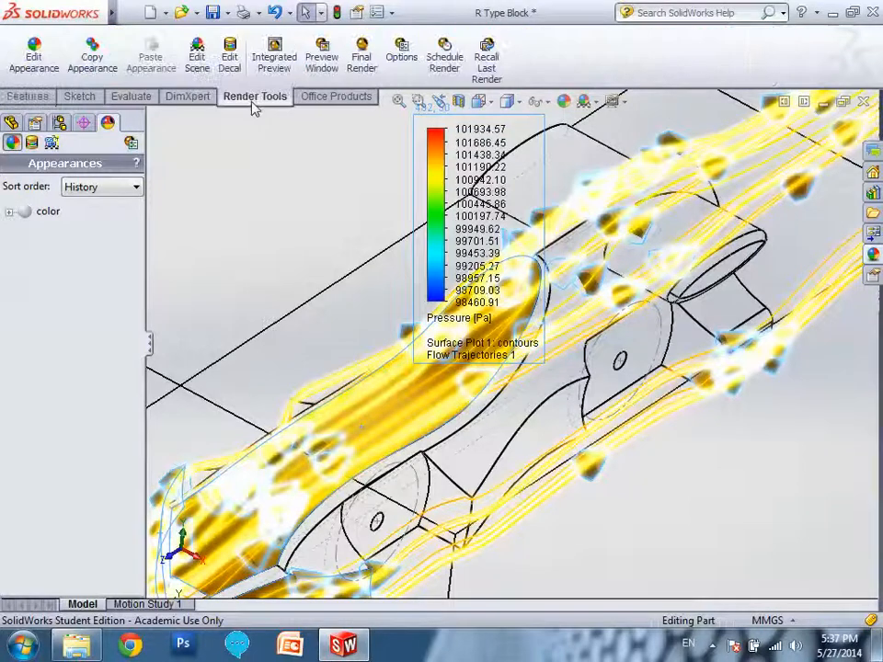
{"action": "left_click", "coordinate": [32, 59]}
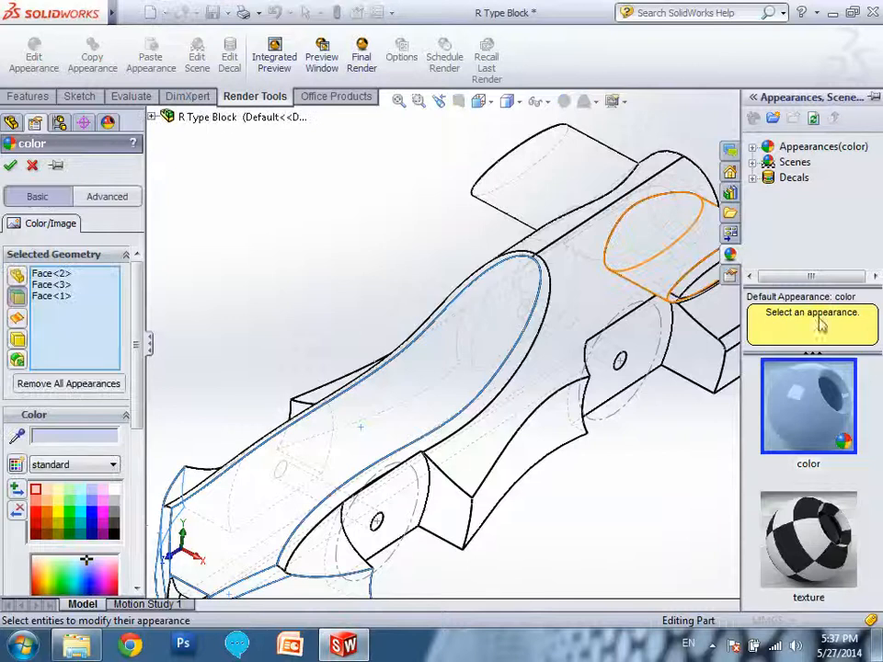
{"action": "left_click", "coordinate": [754, 148]}
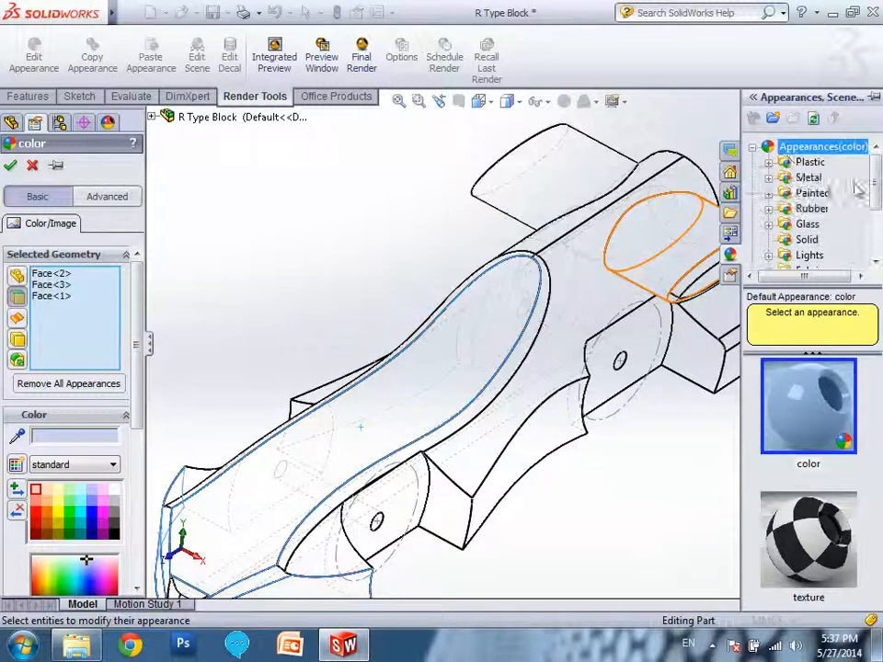
{"action": "left_click", "coordinate": [769, 163]}
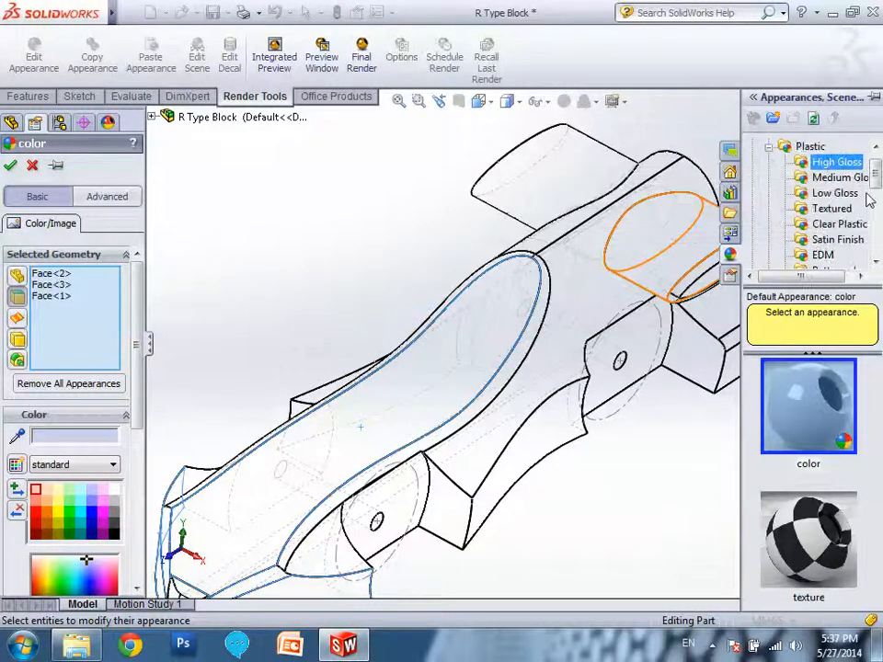
{"action": "left_click_drag", "start_coordinate": [872, 394], "coordinate": [825, 394]}
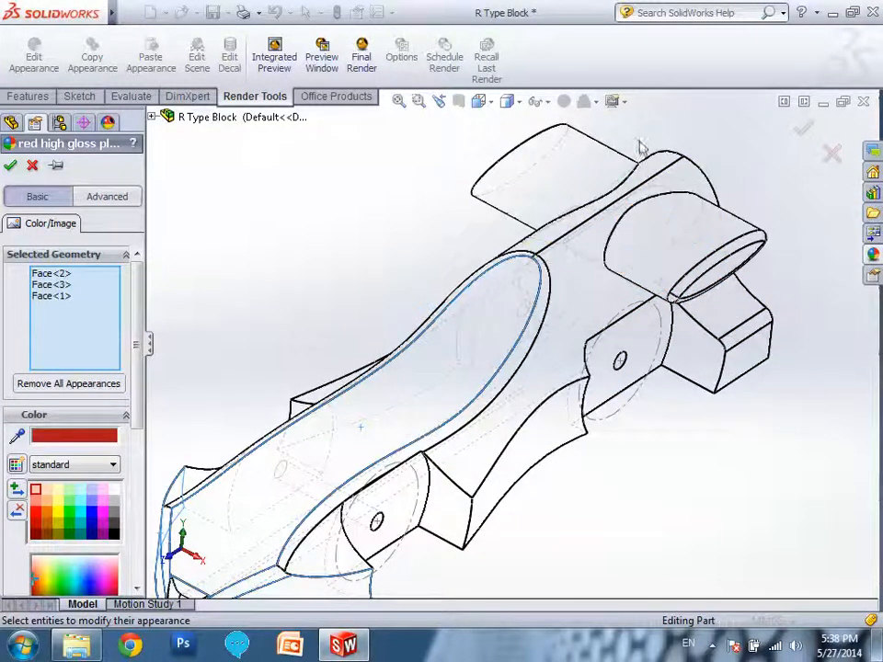
{"action": "left_click", "coordinate": [35, 166]}
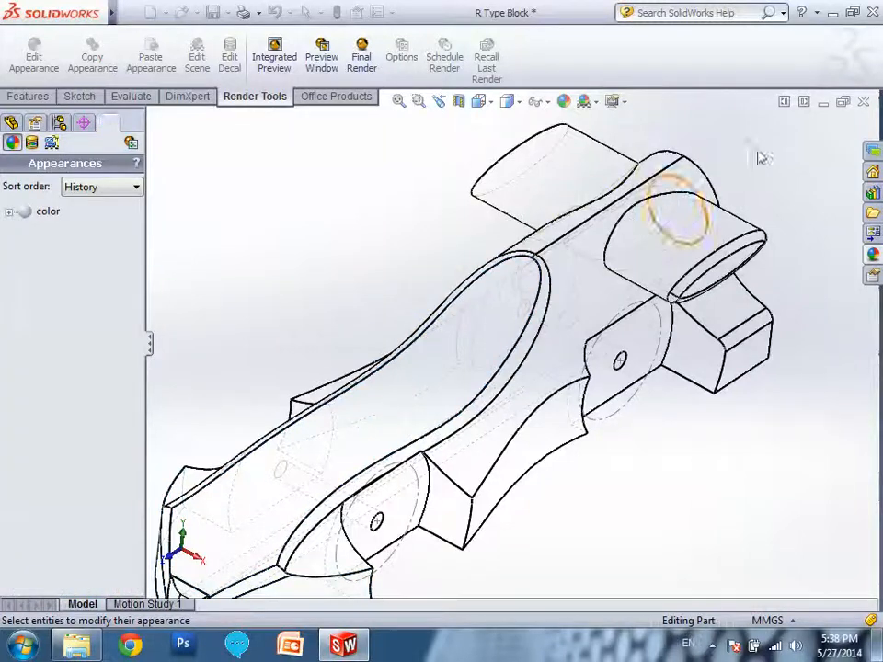
Turn on the PhotoView 360 integrated preview for the car model in the graphics area.
{"action": "left_click", "coordinate": [35, 54]}
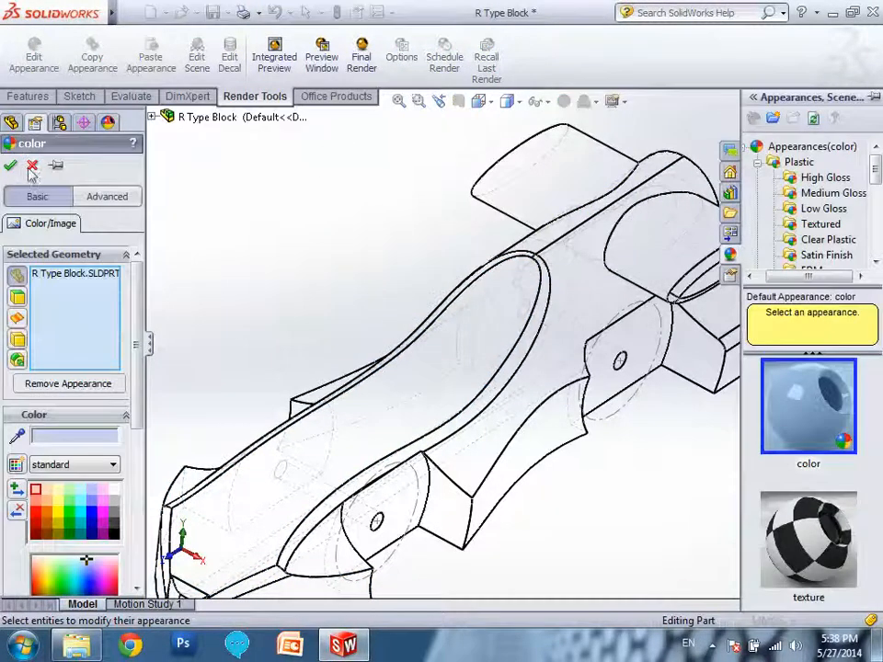
{"action": "left_click", "coordinate": [32, 167]}
{"action": "left_click", "coordinate": [521, 102]}
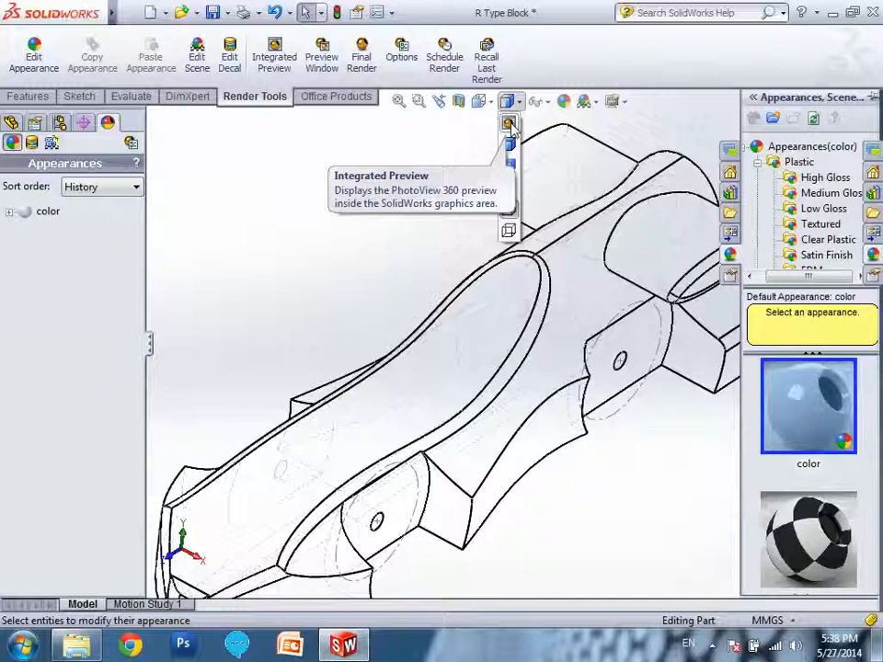
{"action": "left_click", "coordinate": [511, 125]}
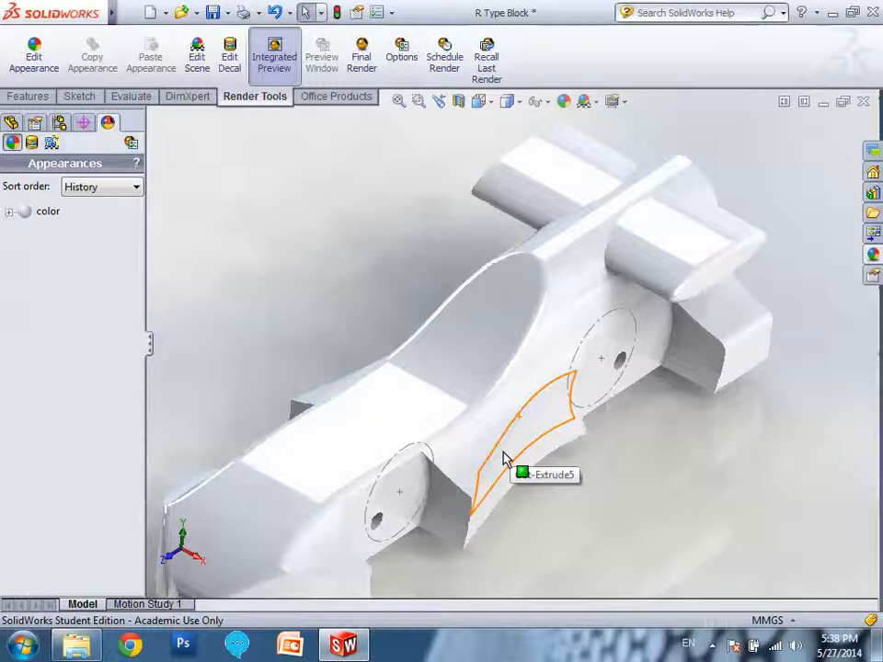
{"action": "scroll", "coordinate": [505, 460], "scroll_direction": "up", "scroll_amount": 1}
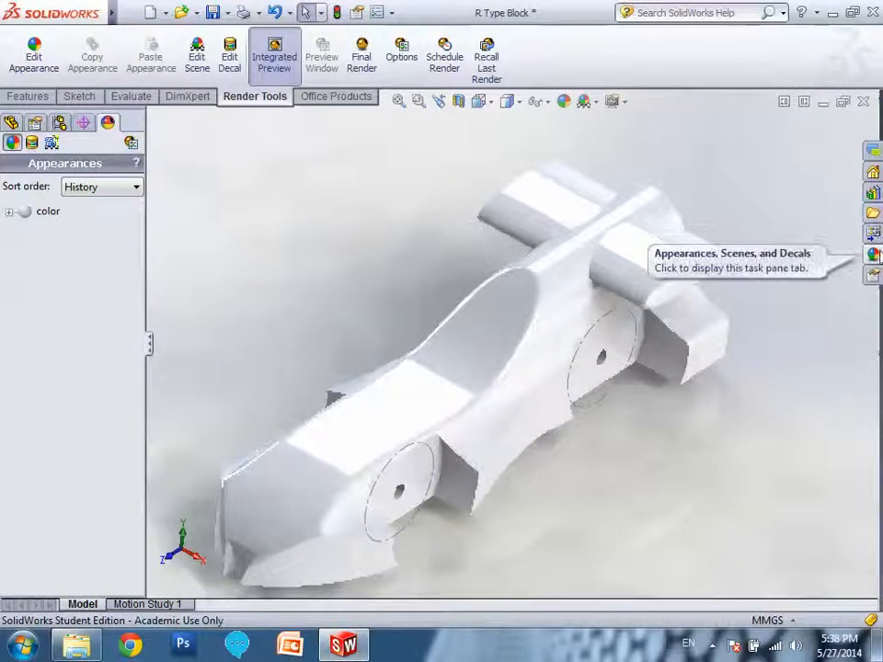
Try the blue high gloss plastic and red high gloss plastic appearances on the whole R Type Block part.
{"action": "left_click", "coordinate": [34, 53]}
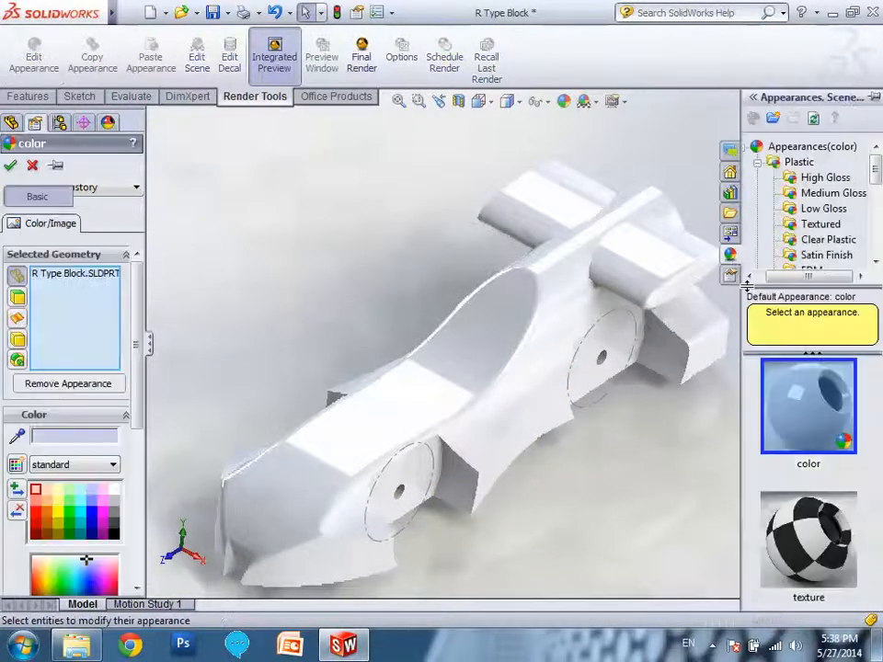
{"action": "left_click", "coordinate": [825, 177]}
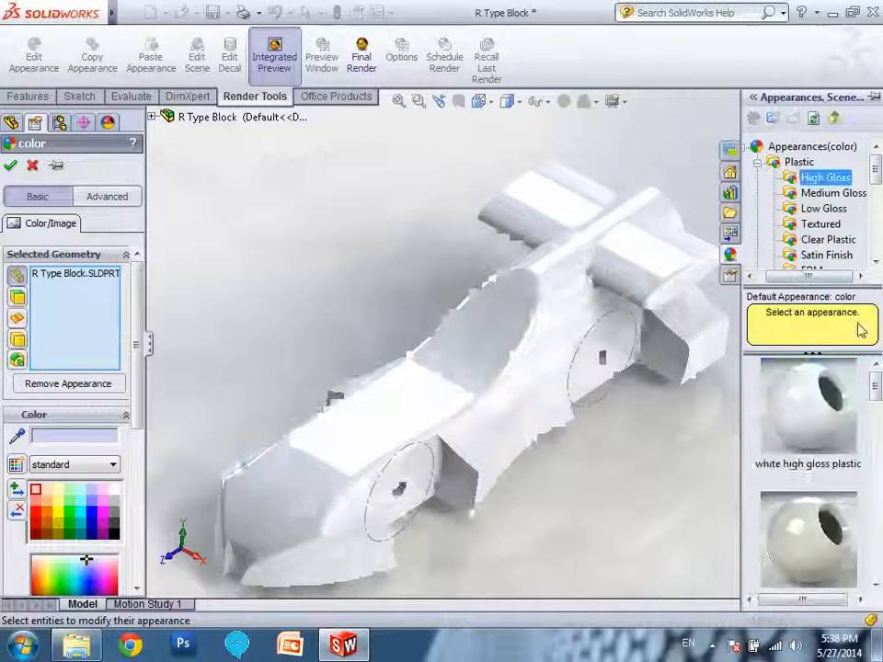
{"action": "left_click_drag", "start_coordinate": [875, 385], "coordinate": [875, 489]}
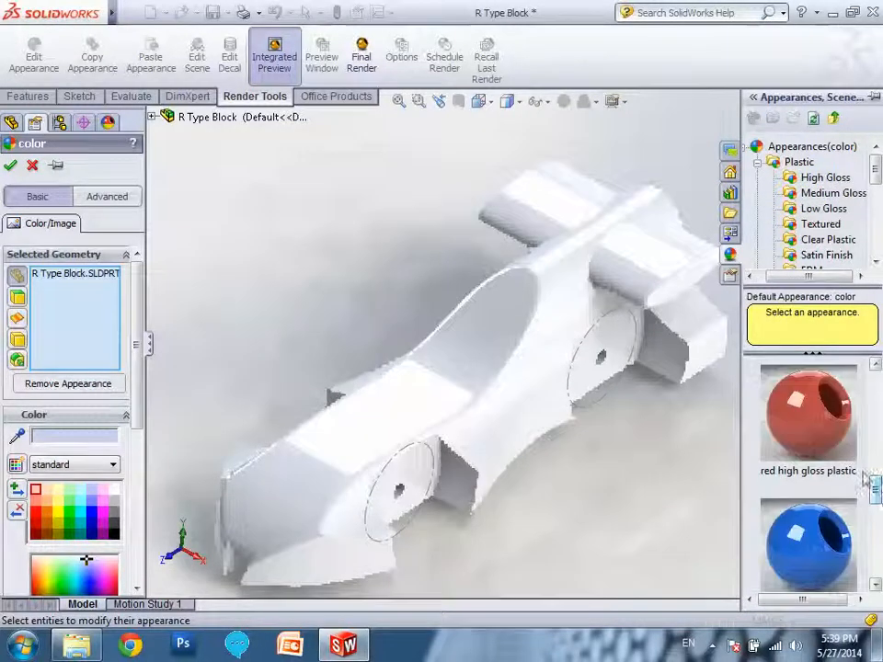
{"action": "left_click", "coordinate": [815, 515]}
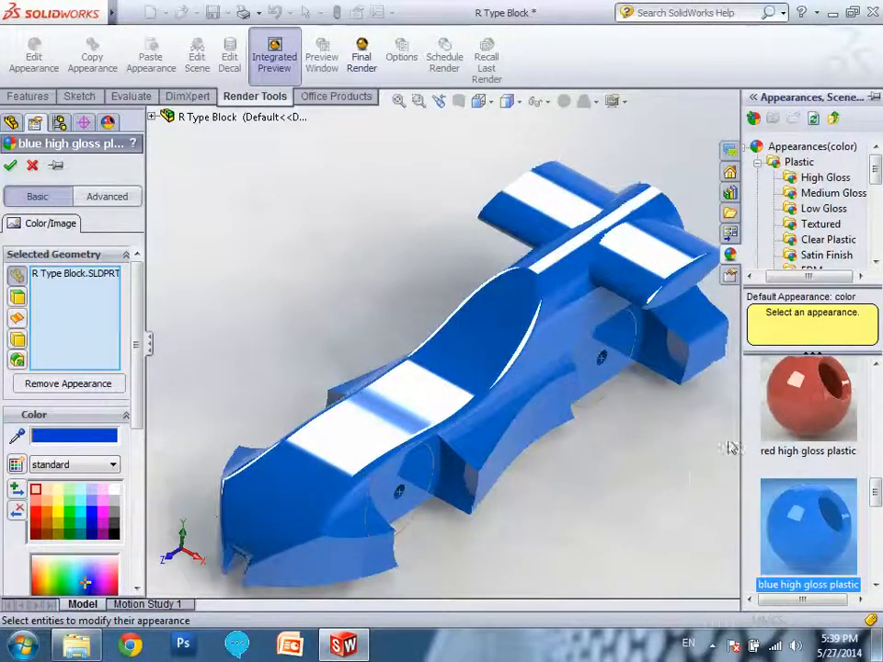
{"action": "left_click", "coordinate": [793, 412]}
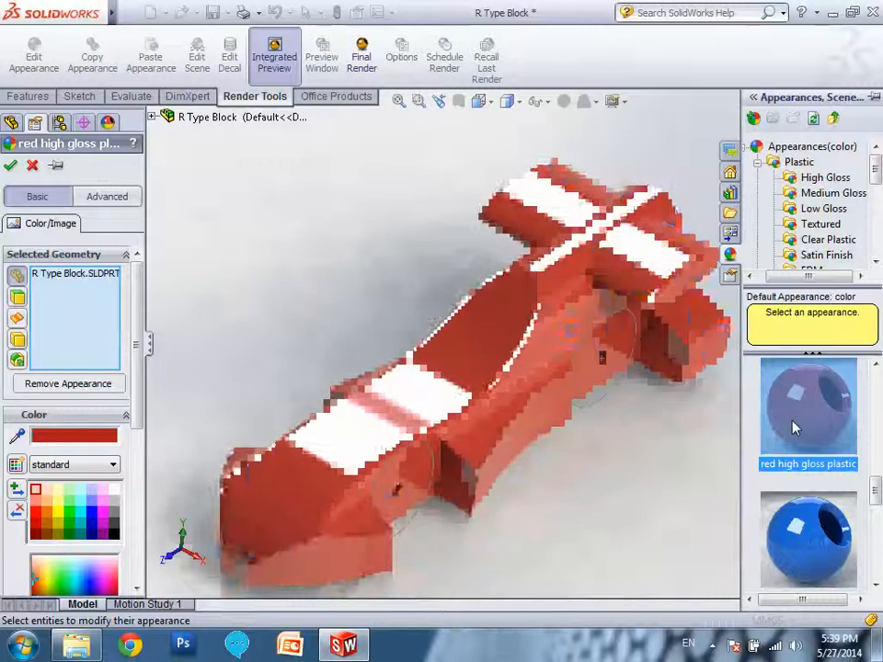
Try the polished aluminum metal appearance on the whole R Type Block part.
{"action": "left_click", "coordinate": [758, 163]}
{"action": "left_click", "coordinate": [767, 179]}
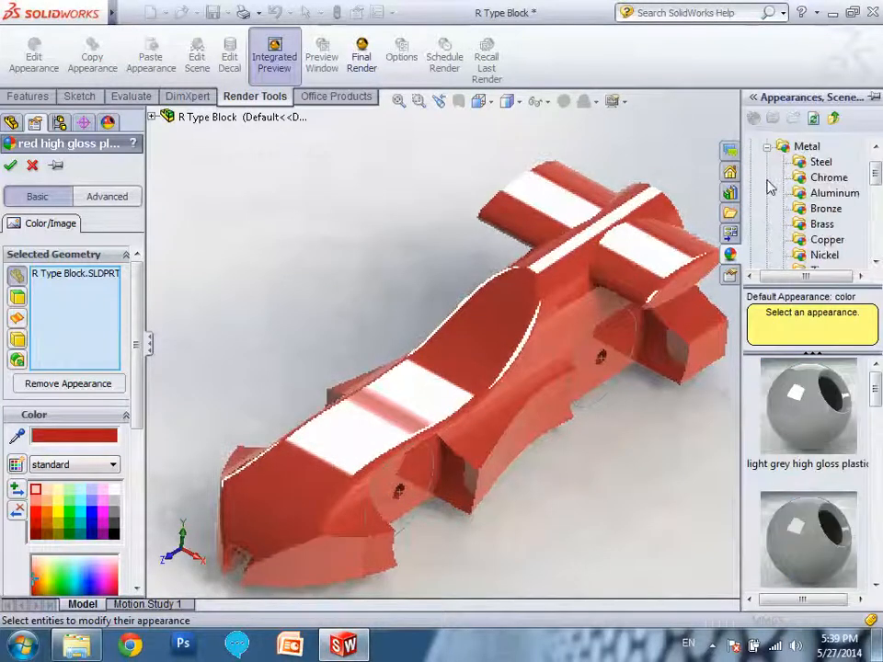
{"action": "left_click", "coordinate": [831, 194]}
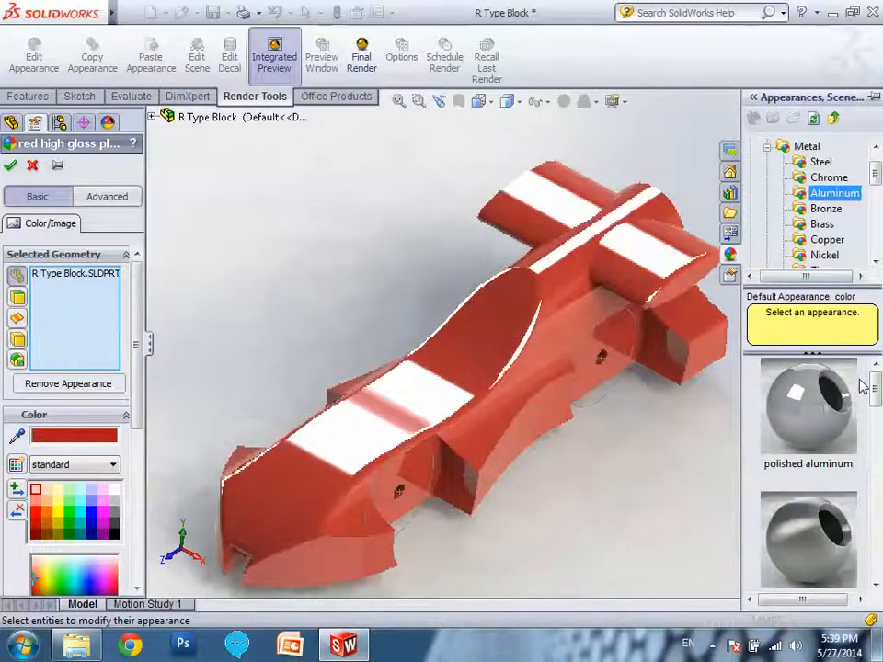
{"action": "left_click", "coordinate": [827, 420]}
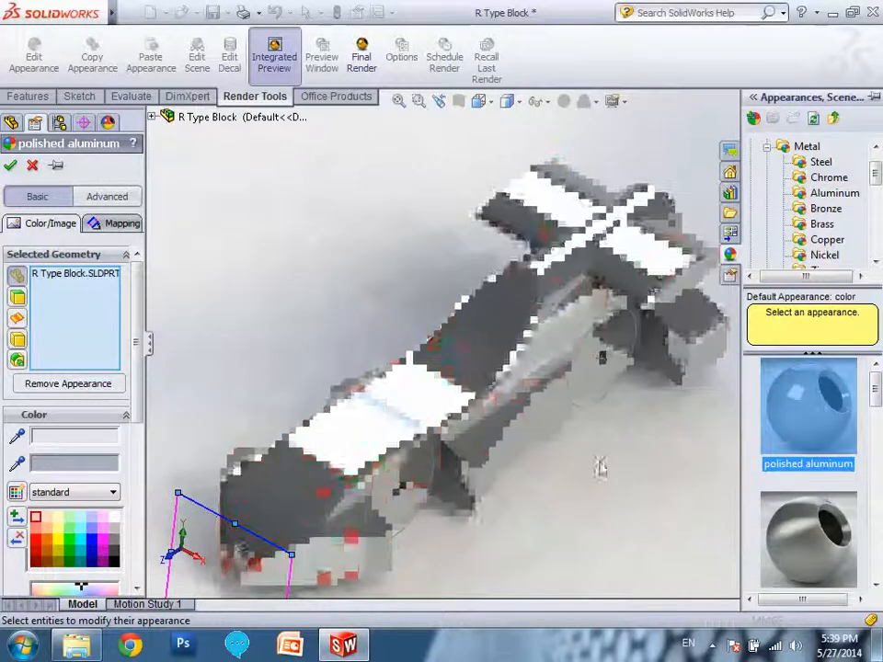
Apply the polished gold metal appearance to the whole R Type Block part.
{"action": "left_click_drag", "start_coordinate": [874, 182], "coordinate": [877, 204]}
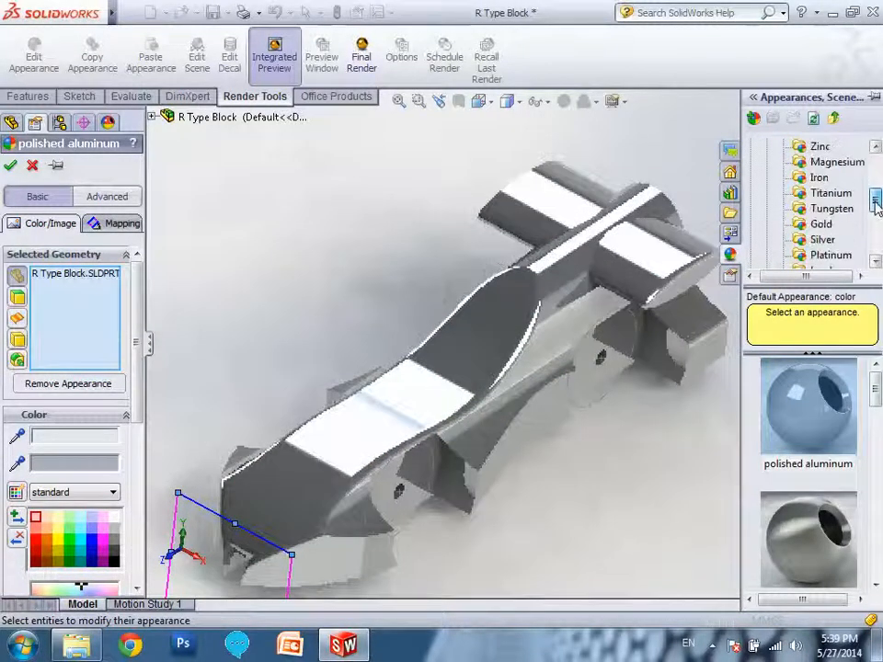
{"action": "left_click", "coordinate": [823, 225]}
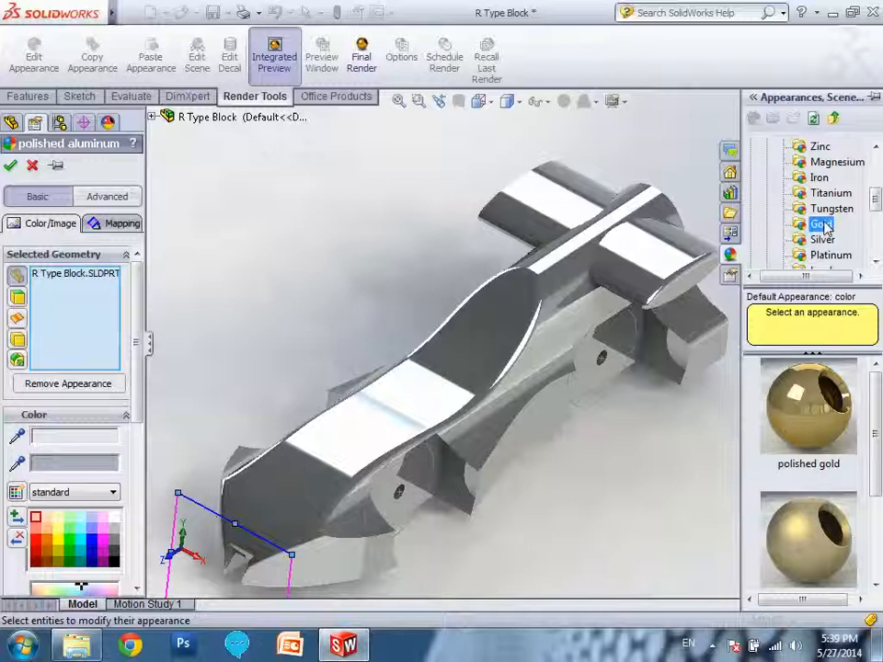
{"action": "left_click", "coordinate": [833, 425]}
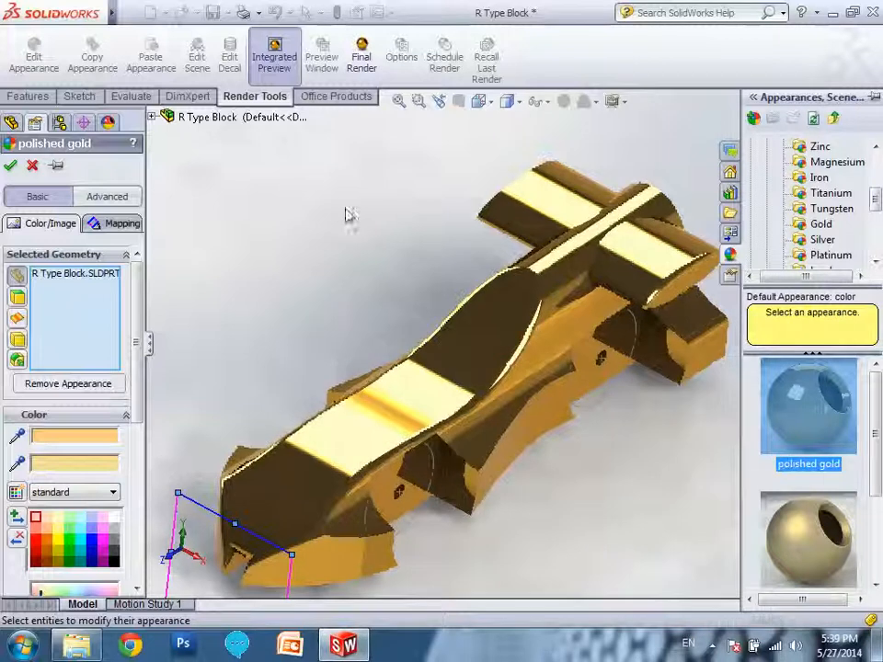
{"action": "left_click", "coordinate": [11, 166]}
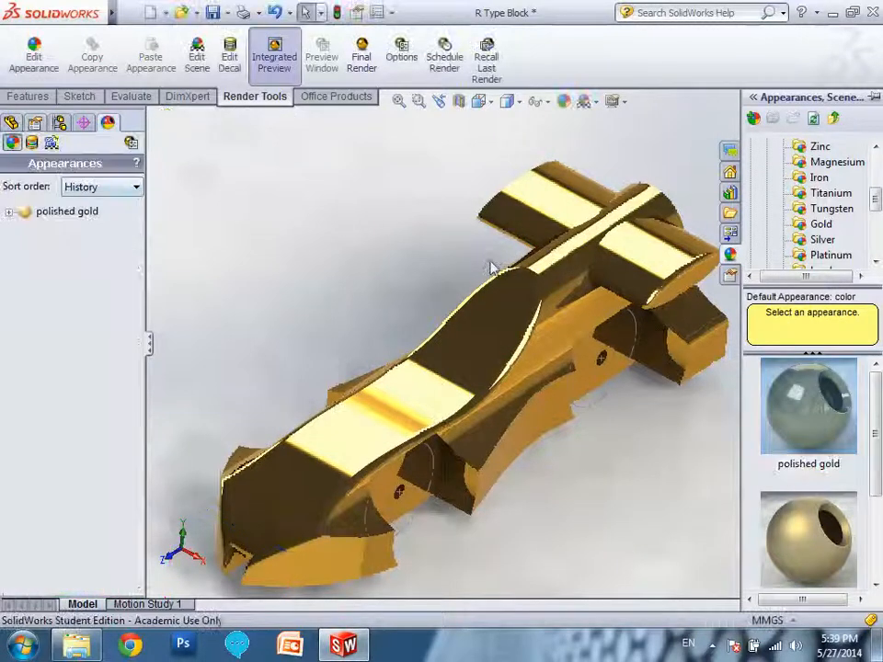
Set the rendering scene behind the car to 3 Point Blue.
{"action": "left_click", "coordinate": [197, 59]}
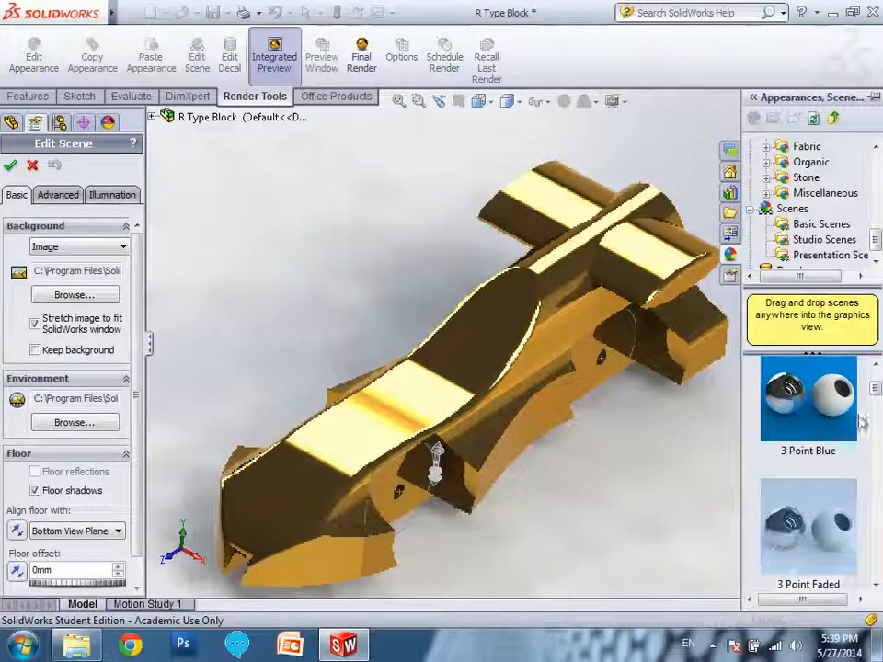
{"action": "scroll", "coordinate": [805, 543], "scroll_direction": "up", "scroll_amount": 1}
{"action": "double_click", "coordinate": [804, 543]}
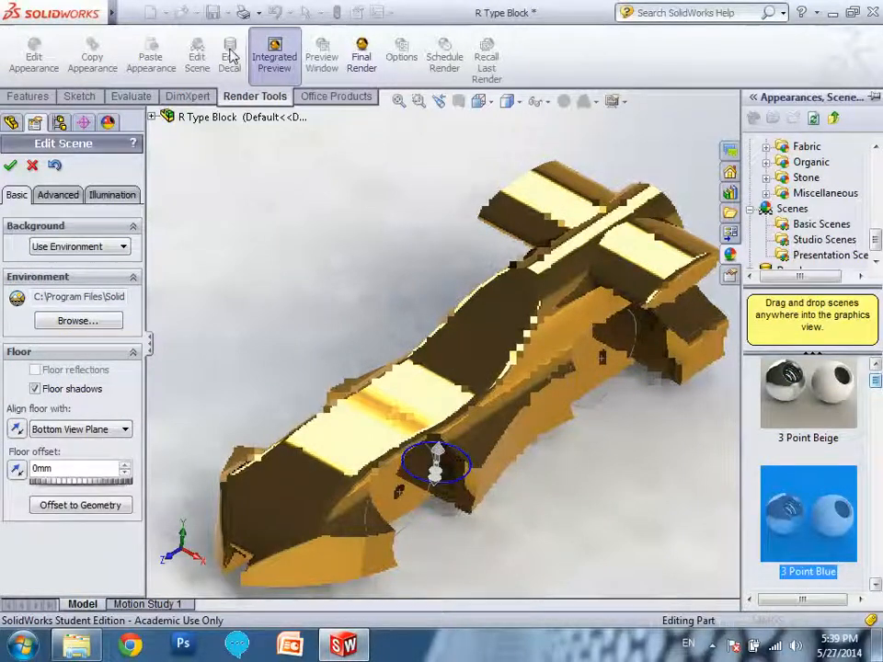
Produce a final render of the gold car, view the finished image and close the render window.
{"action": "left_click", "coordinate": [362, 57]}
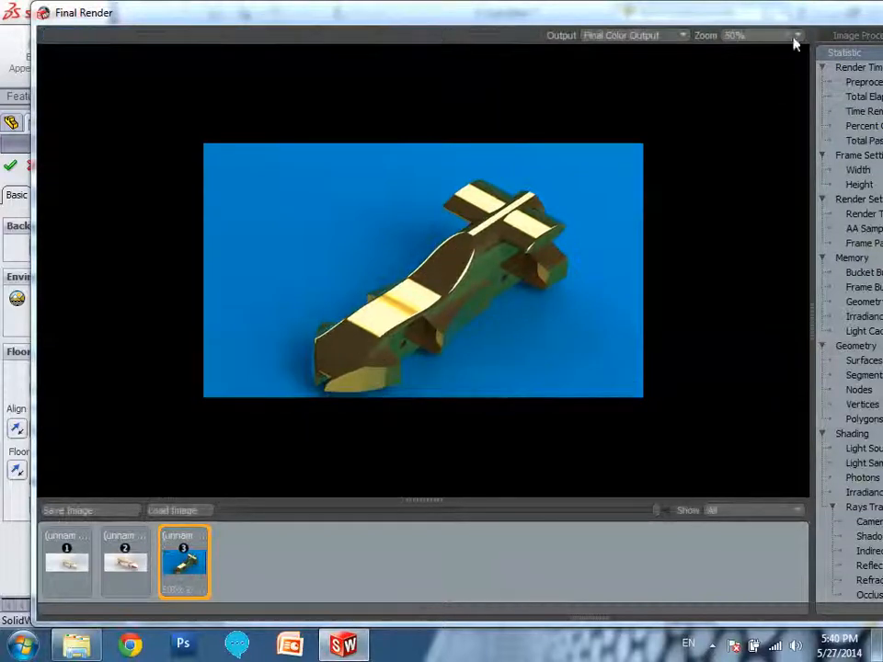
{"action": "double_click", "coordinate": [234, 17]}
{"action": "left_click_drag", "start_coordinate": [750, 42], "coordinate": [512, 59]}
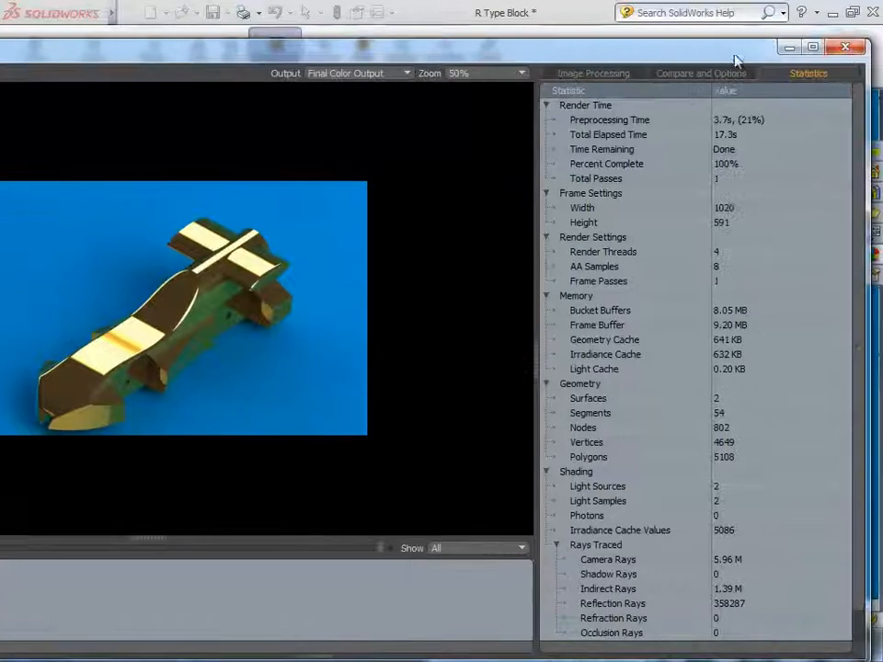
{"action": "left_click", "coordinate": [845, 48]}
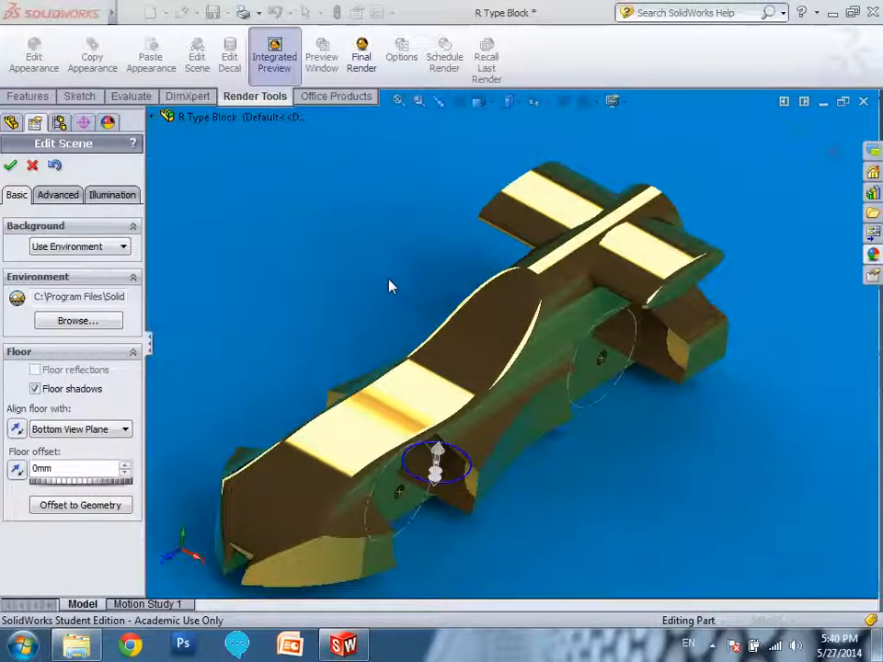
Leave scene editing and close the R Type Block part.
{"action": "left_click", "coordinate": [32, 167]}
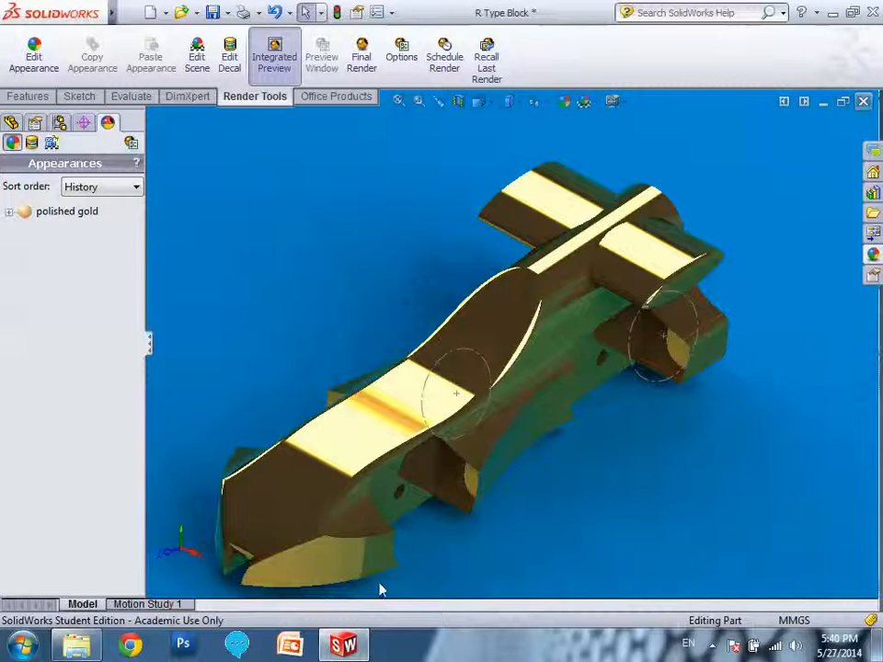
{"action": "left_click", "coordinate": [448, 358]}
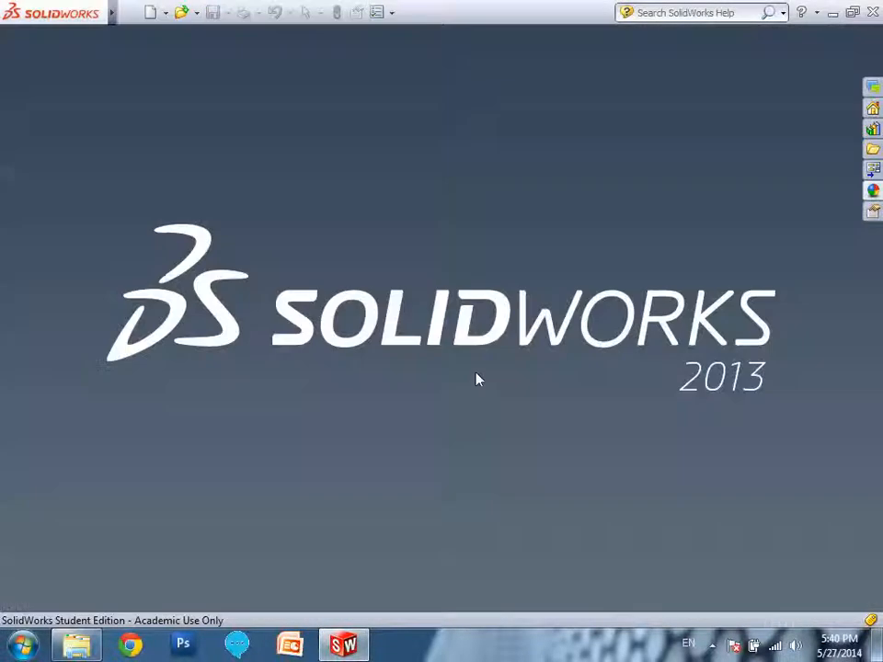